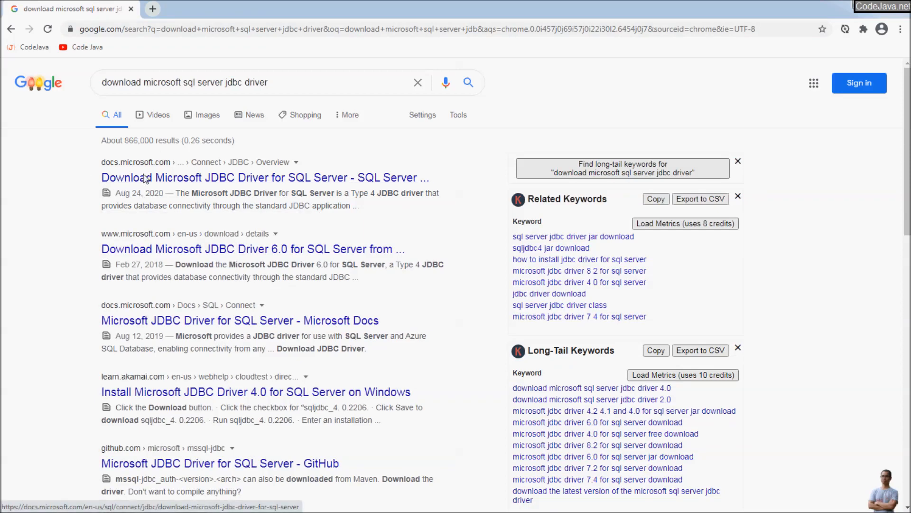
- Download sqljdbc_8.4.1.0_enu.zip (JDBC Driver 8.4) from the Microsoft Docs download page
click(185, 179)
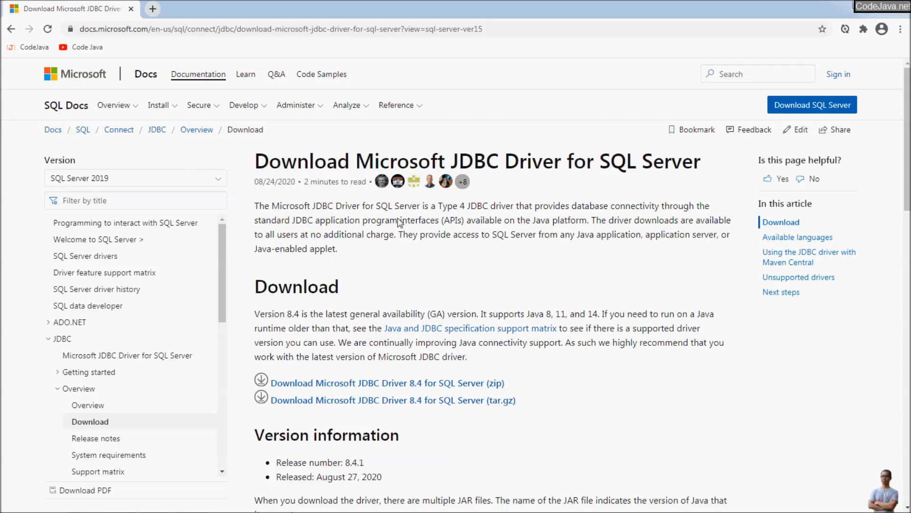
scroll(475, 275, down, 3)
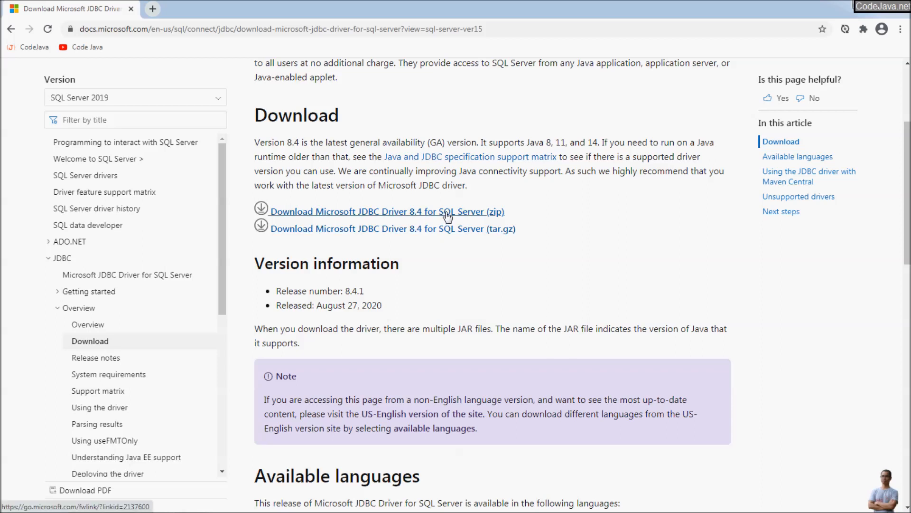
click(424, 216)
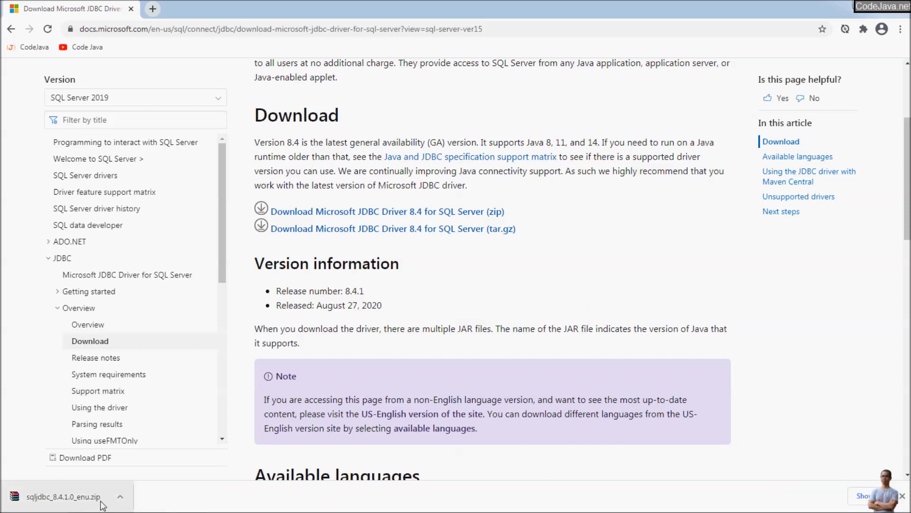
click(120, 496)
- Cut the downloaded zip and create a new SQLServerJDBC folder on CODE1 (D:)
click(151, 458)
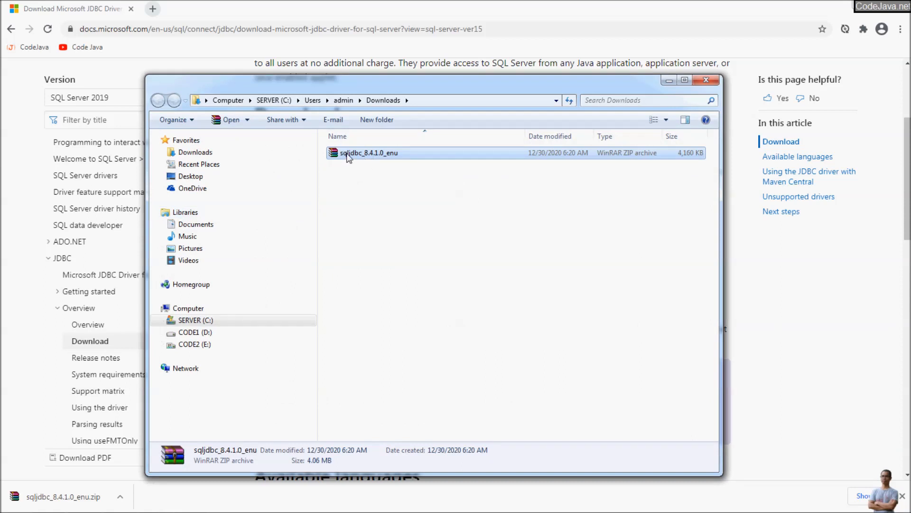
right_click(353, 154)
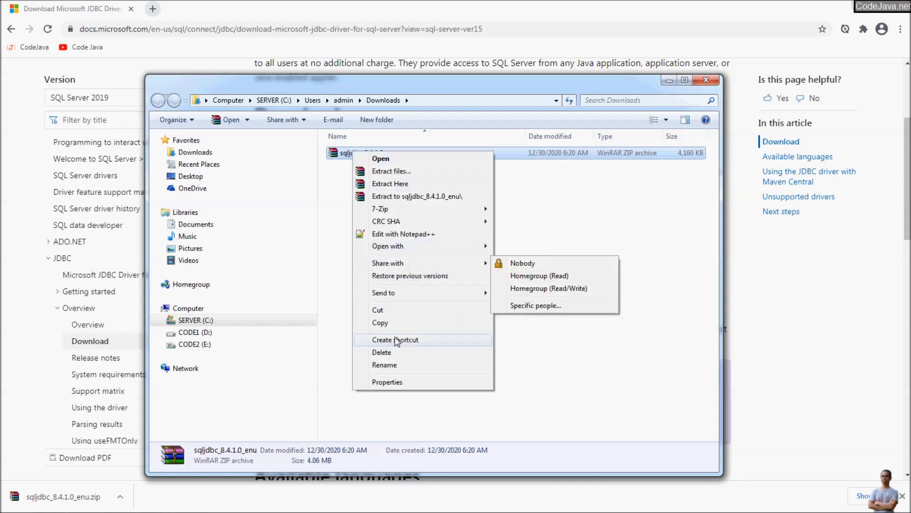
click(379, 311)
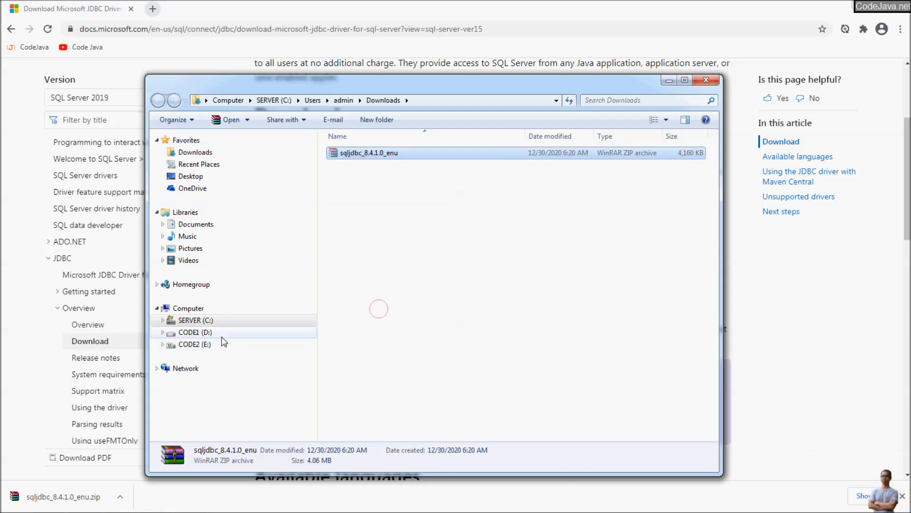
click(222, 335)
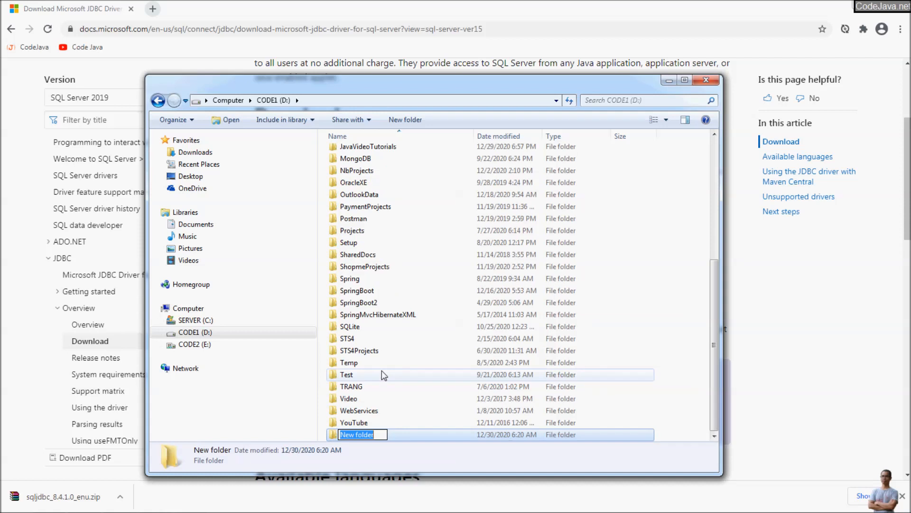
text(SQL)
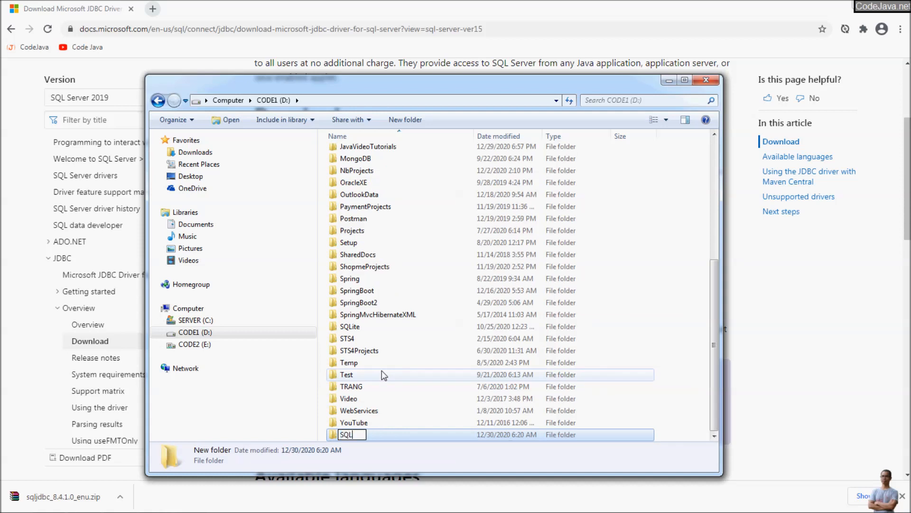
text(ServerJDBC)
key(Return)
key(Return)
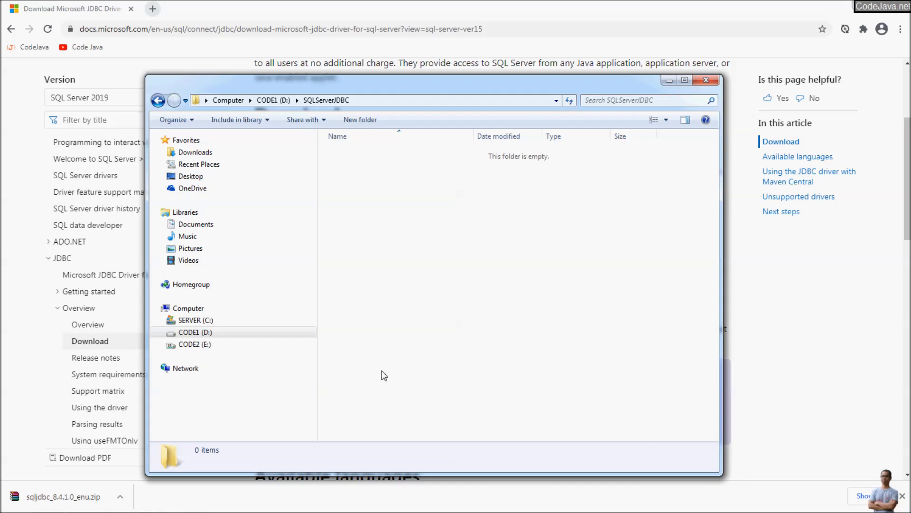
- Paste the zip into SQLServerJDBC, extract it there, and open sqljdbc_8.4
right_click(393, 149)
click(445, 228)
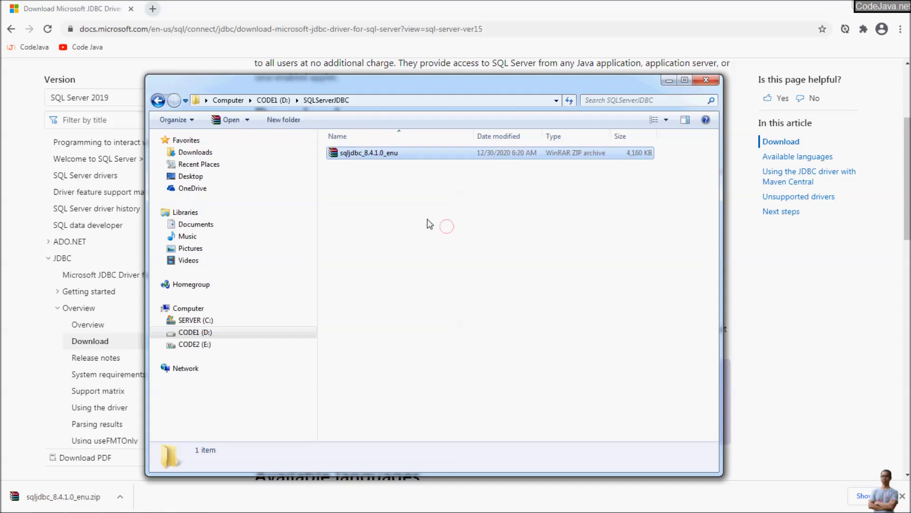
right_click(360, 151)
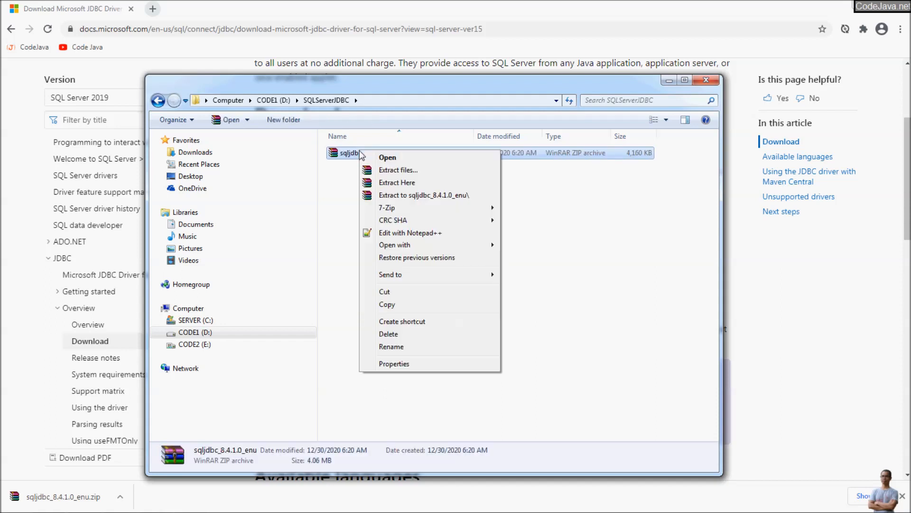
click(399, 185)
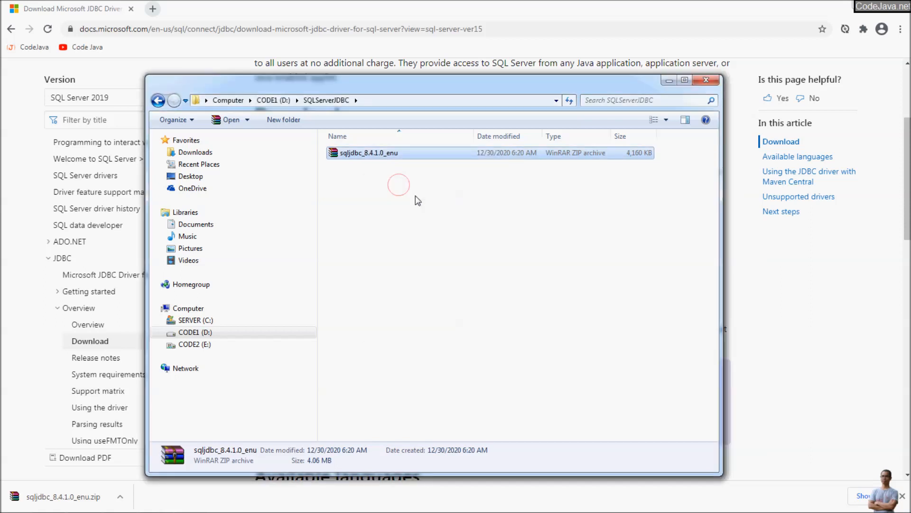
double_click(346, 154)
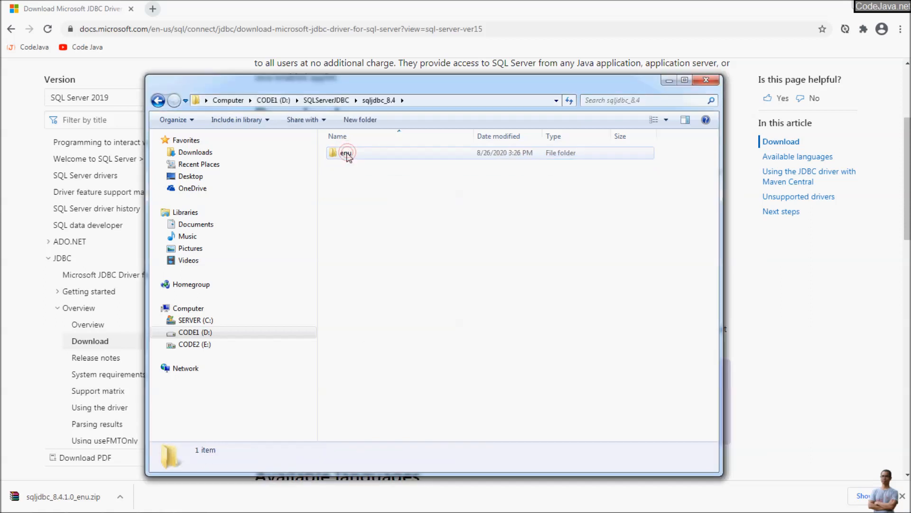
- Inspect the mssql-jdbc-8.4.1 jars for jre8, jre11 and jre14 in the enu folder
double_click(341, 154)
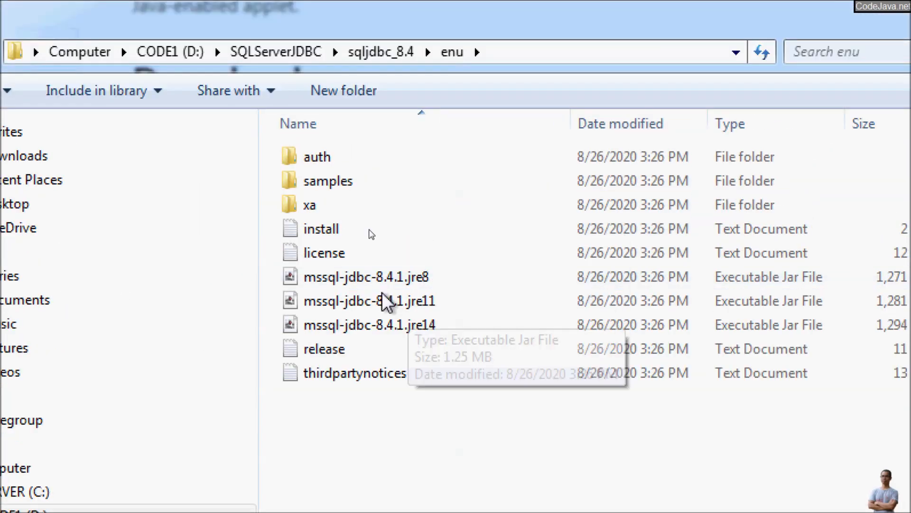
click(334, 279)
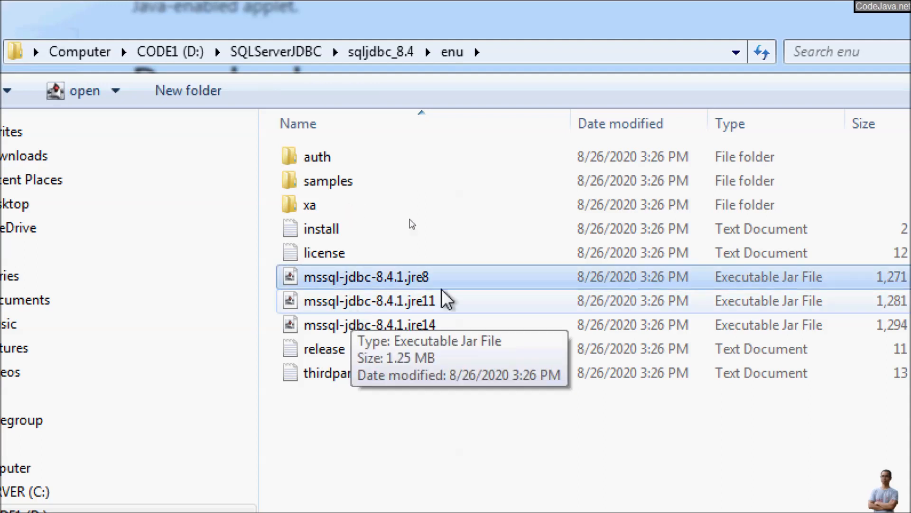
double_click(403, 284)
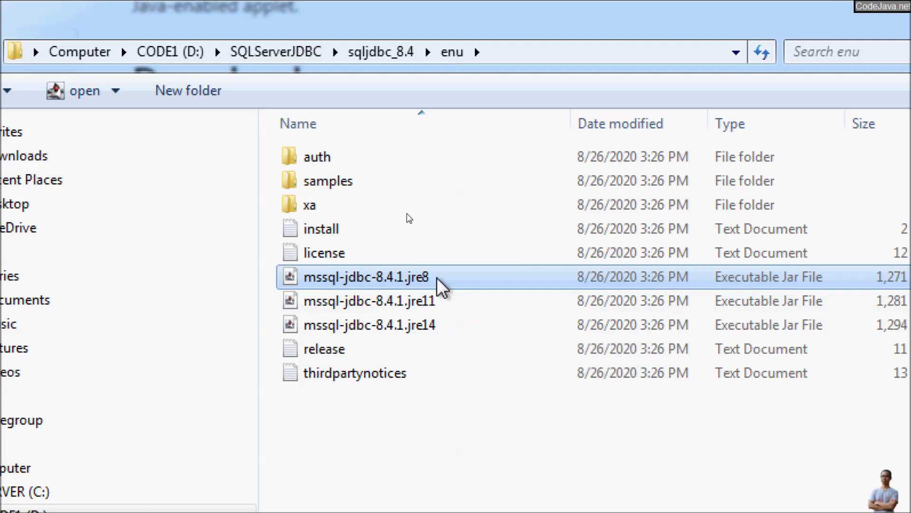
click(439, 304)
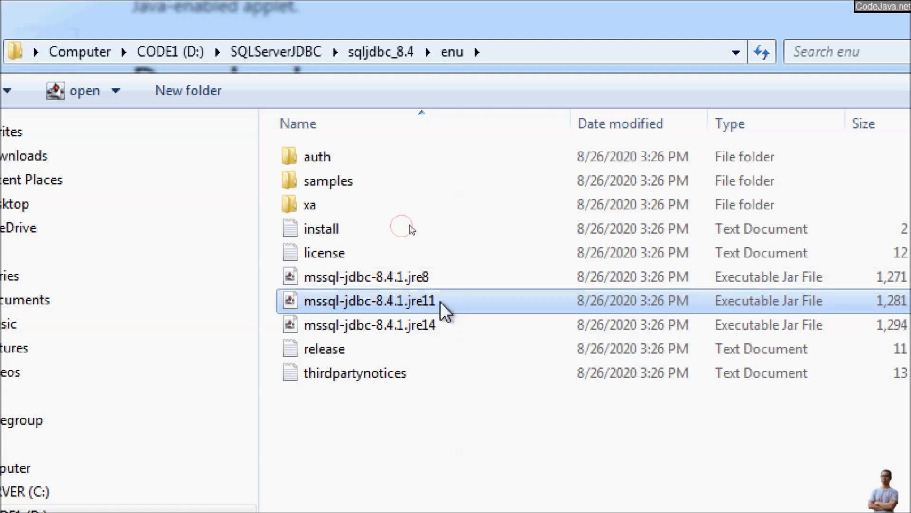
click(437, 327)
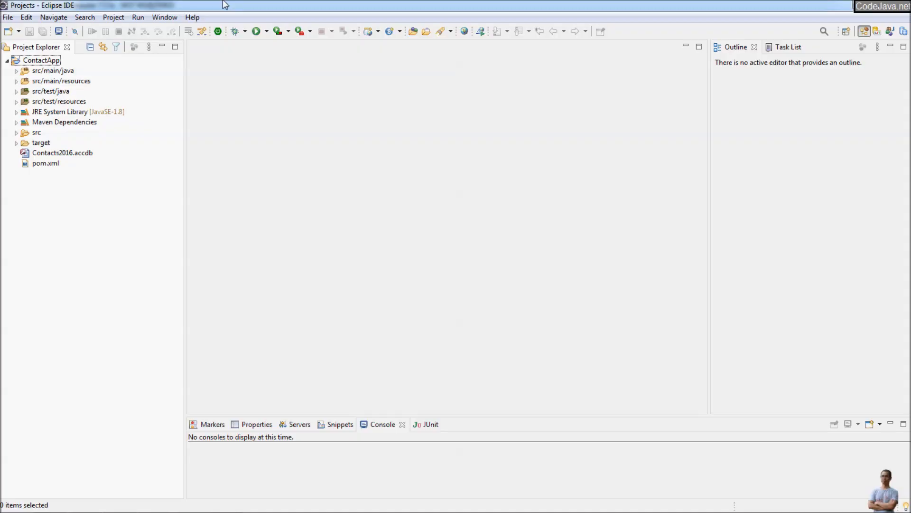
- Check in About Eclipse IDE that the version is 2020-06
click(192, 17)
click(229, 229)
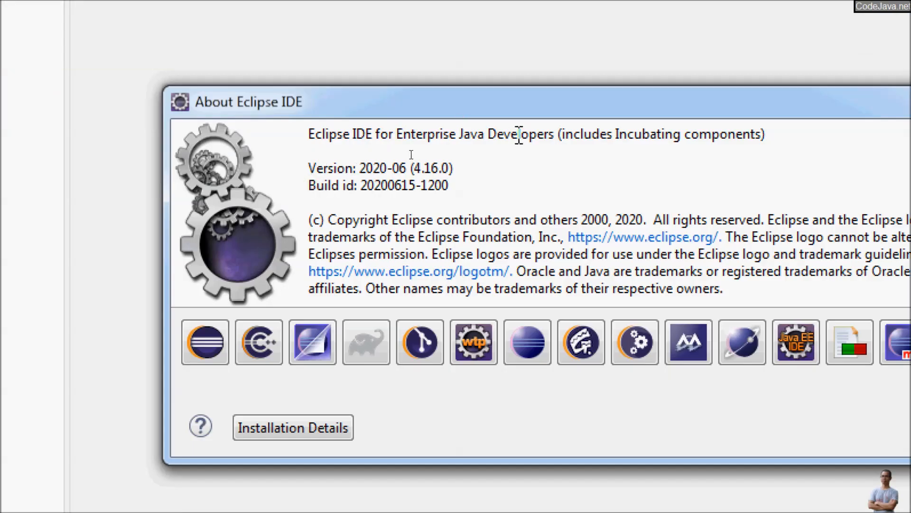
drag(358, 168, 425, 163)
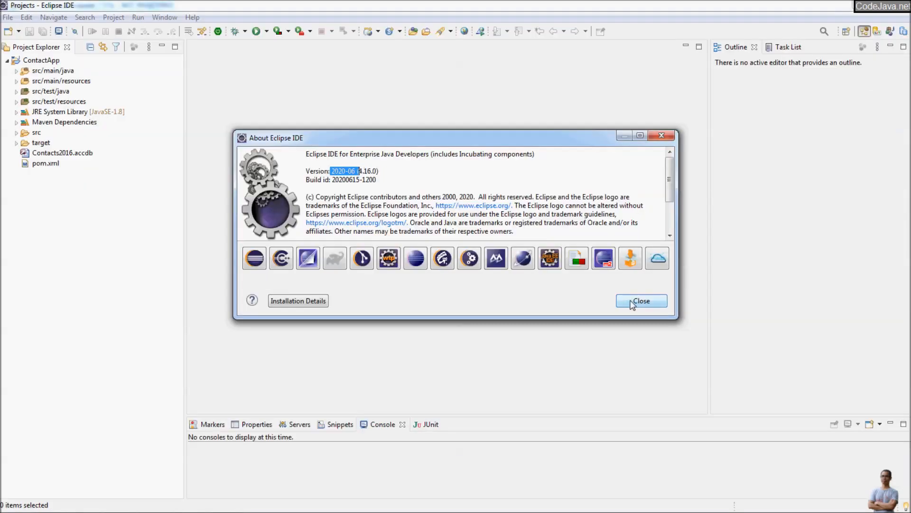
click(632, 301)
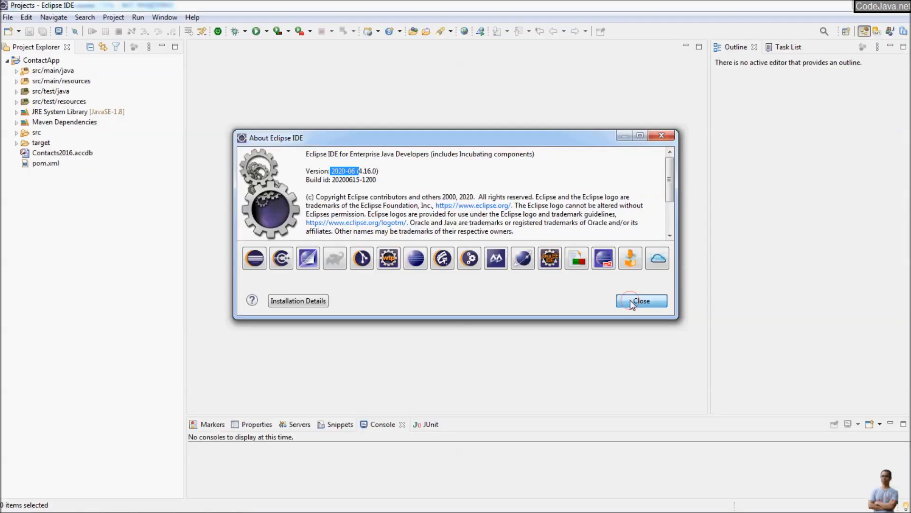
- Open the Database Development perspective from Window > Perspective > Other
click(162, 18)
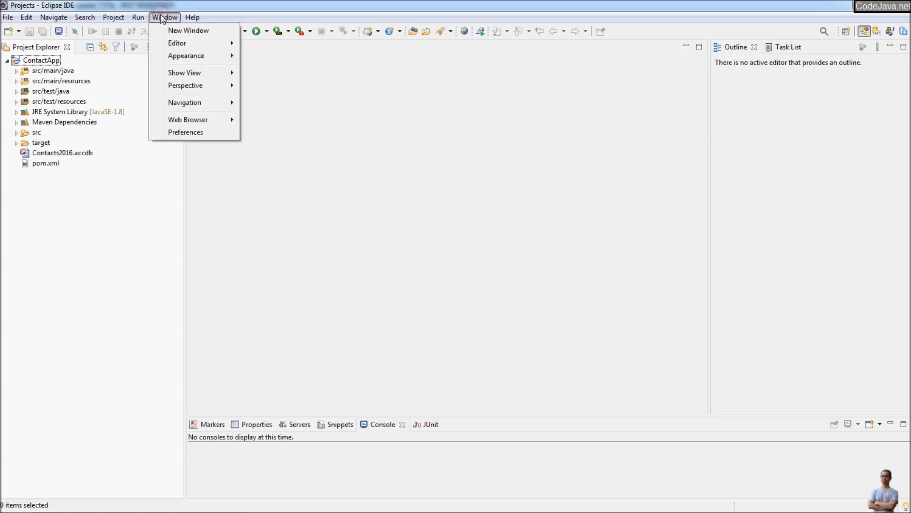
mouse_move(199, 87)
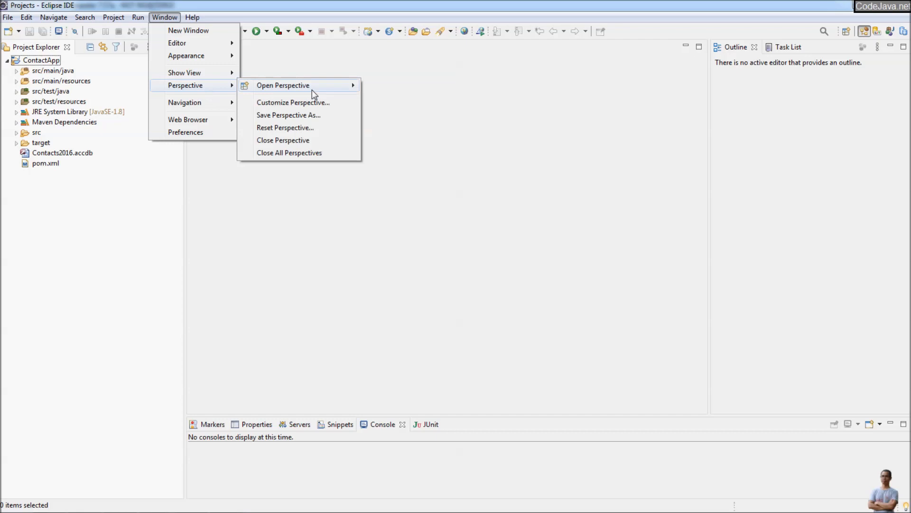
mouse_move(312, 90)
click(379, 159)
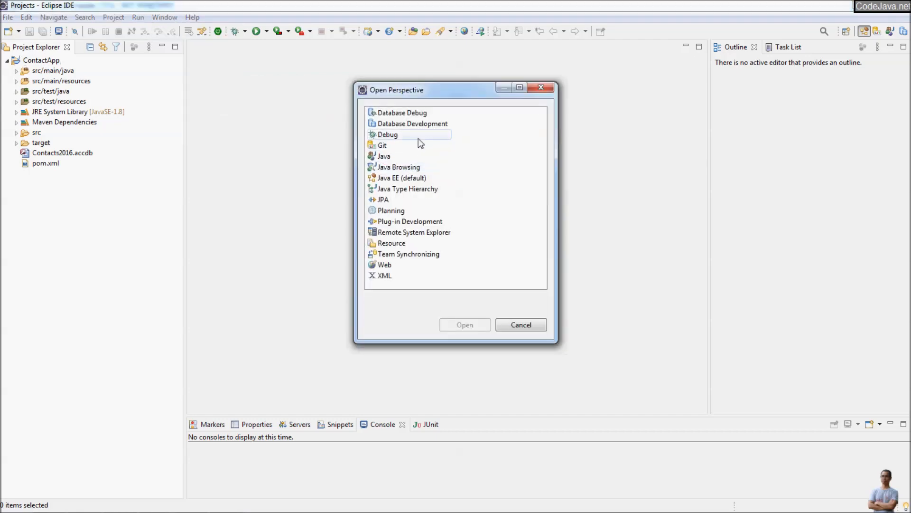
click(413, 124)
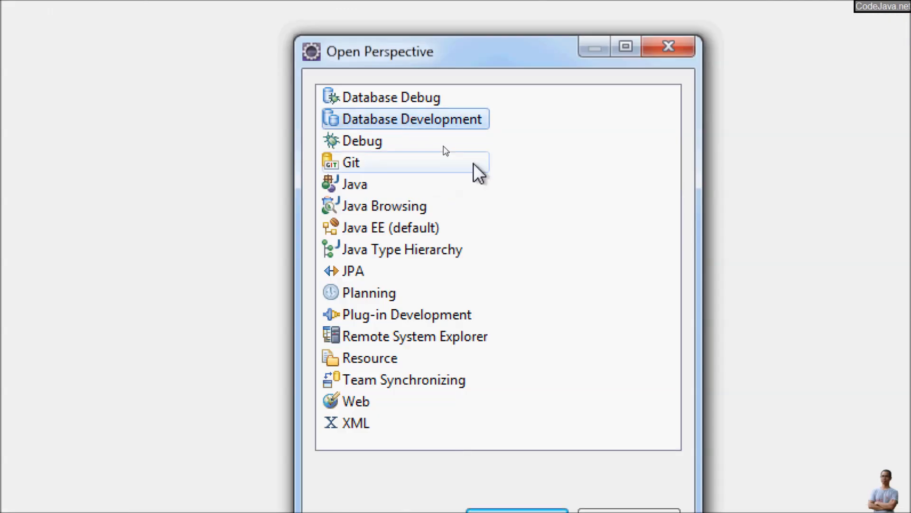
click(522, 511)
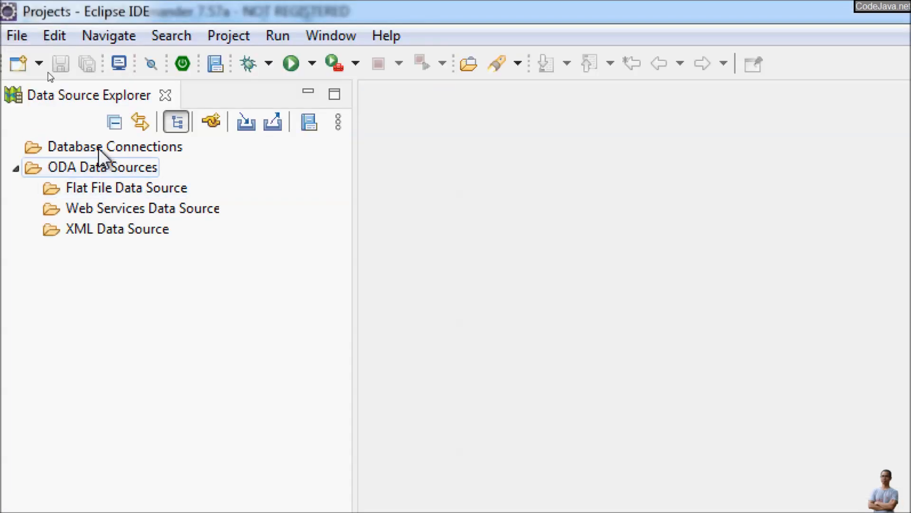
- Look over Database Connections, SQL results and the execution plan, then return to Database Development
click(100, 148)
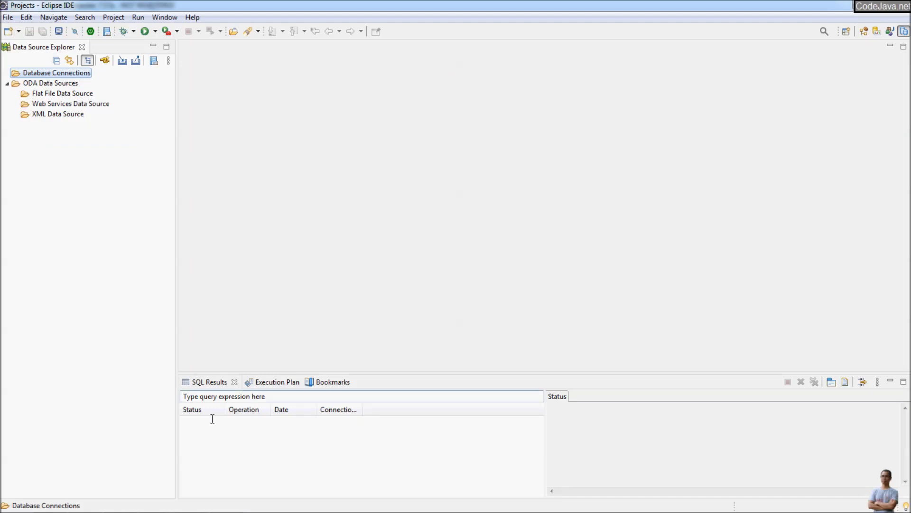
click(209, 392)
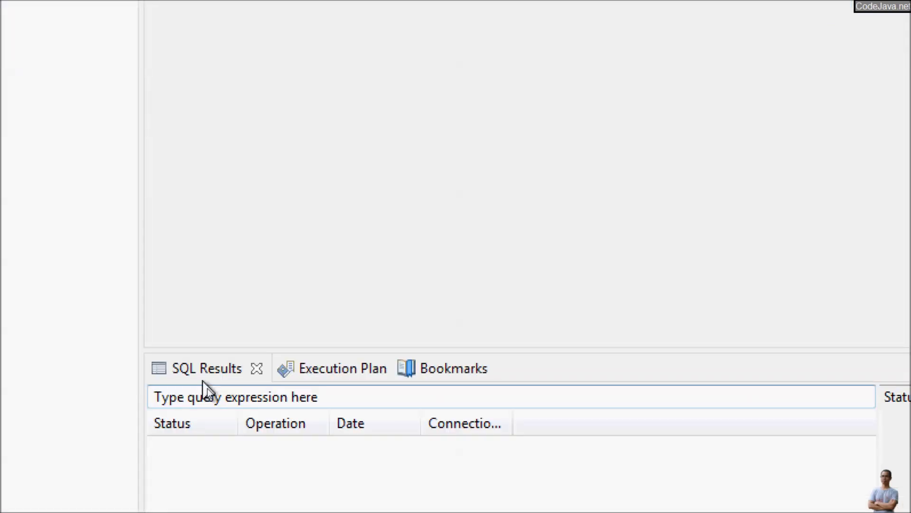
click(331, 372)
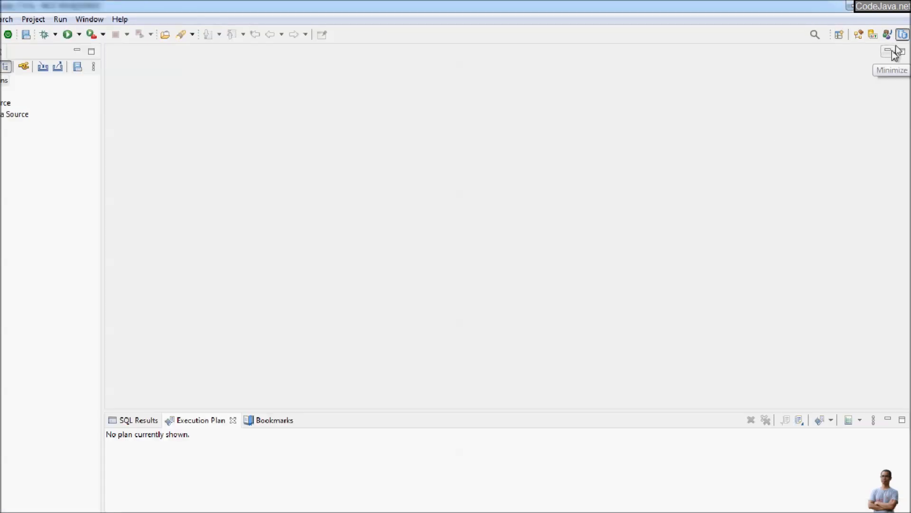
click(895, 52)
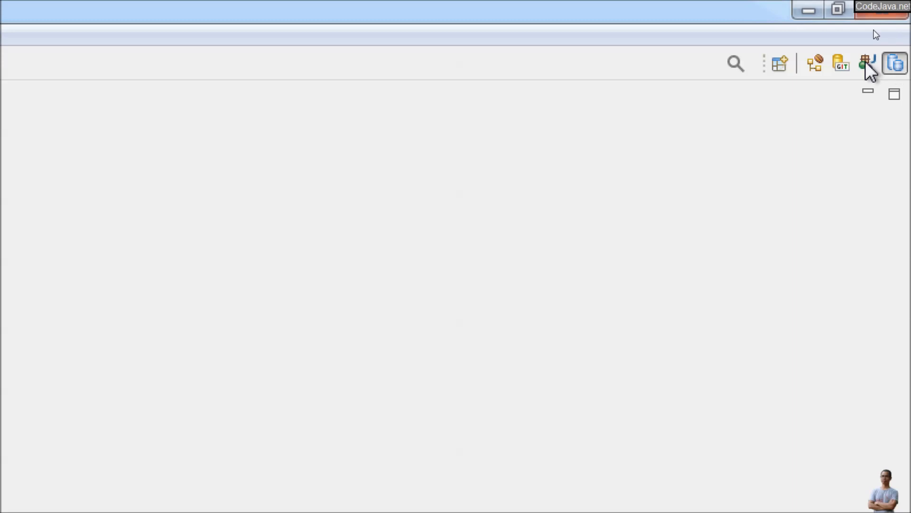
click(815, 63)
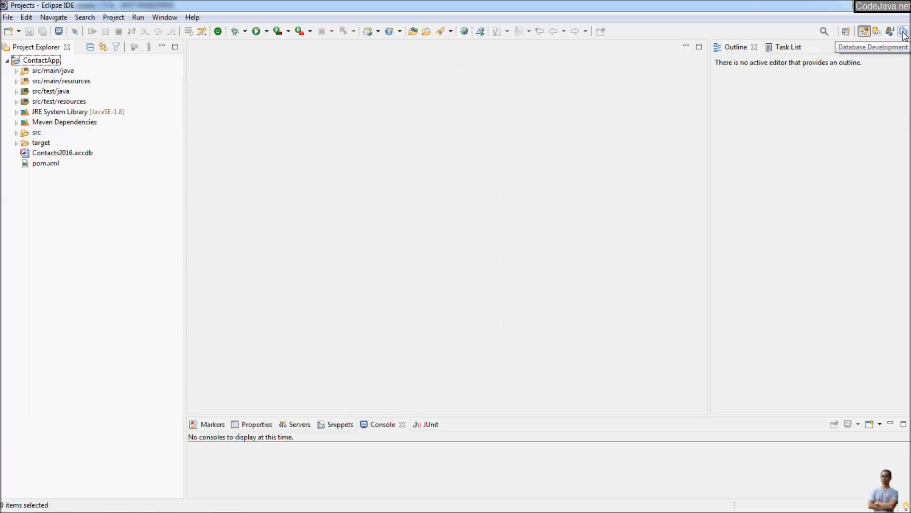
click(904, 32)
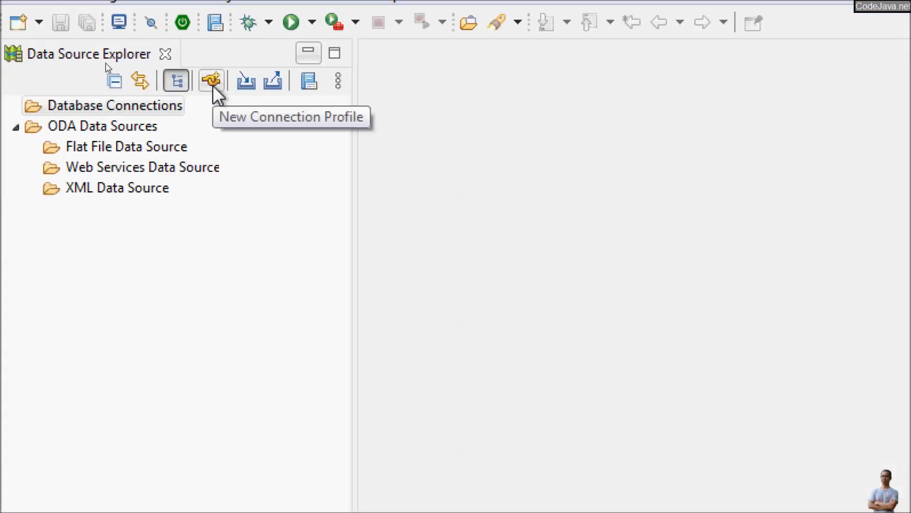
- Create a SQL Server connection profile named 'Customer Database on SQL Server'
right_click(146, 106)
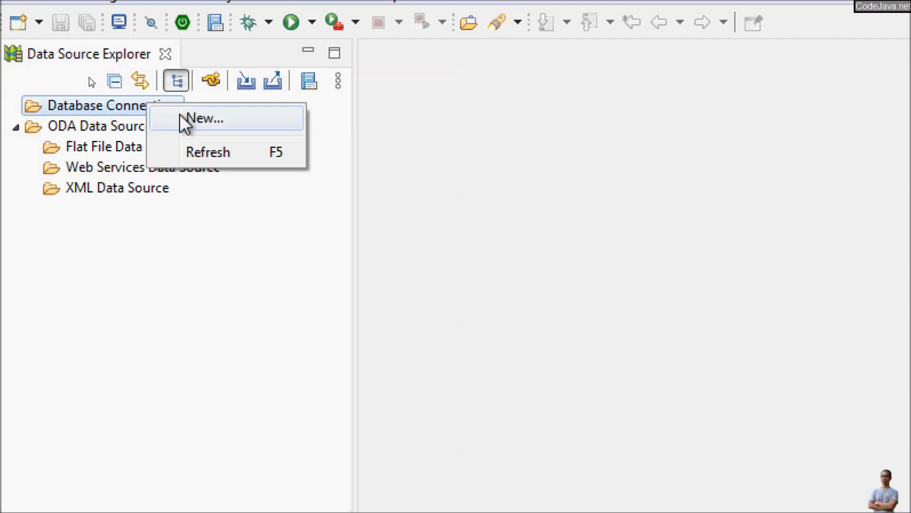
click(186, 123)
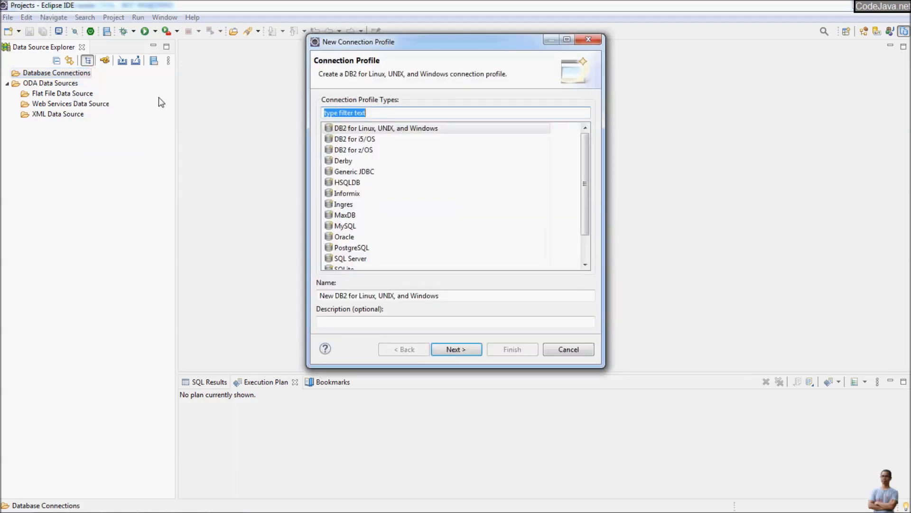
click(354, 182)
scroll(353, 204, down, 1)
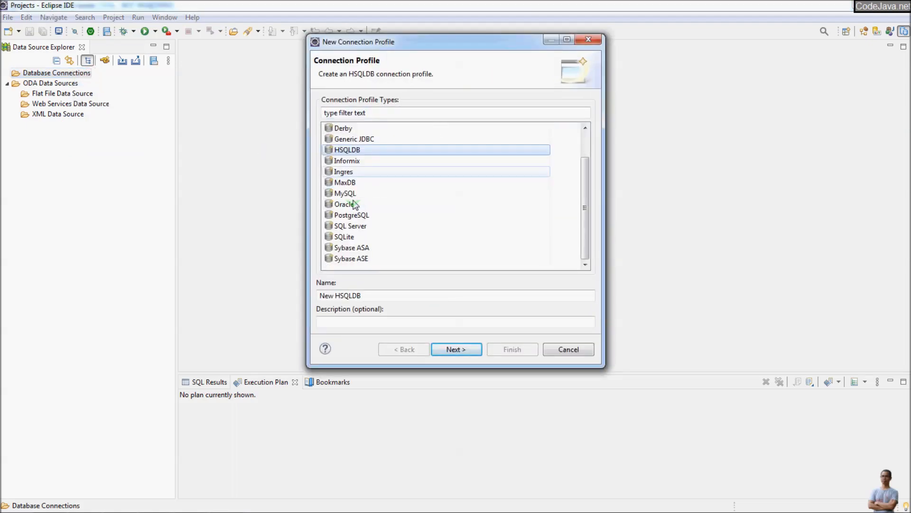
click(344, 228)
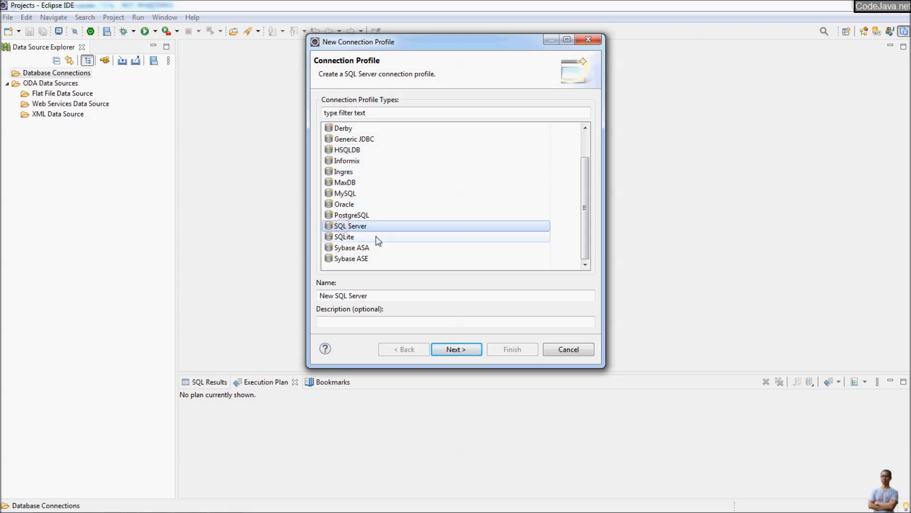
double_click(332, 296)
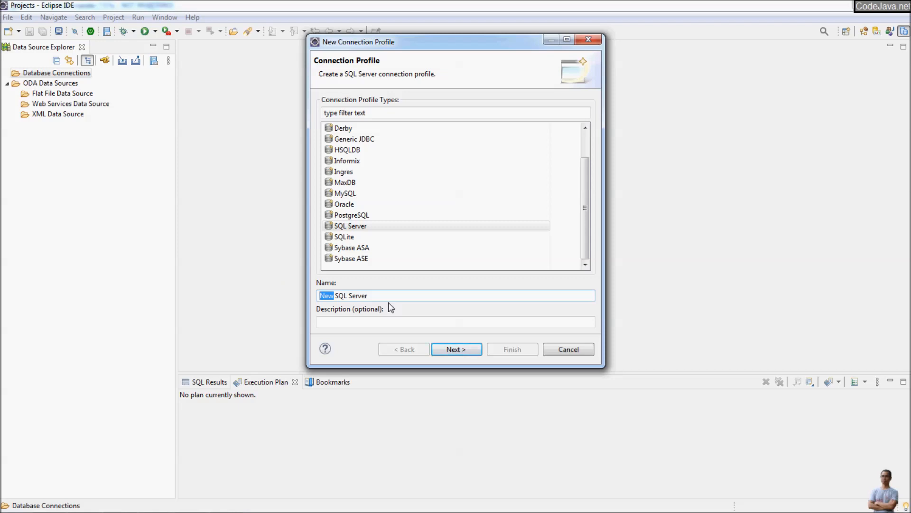
text(Customer)
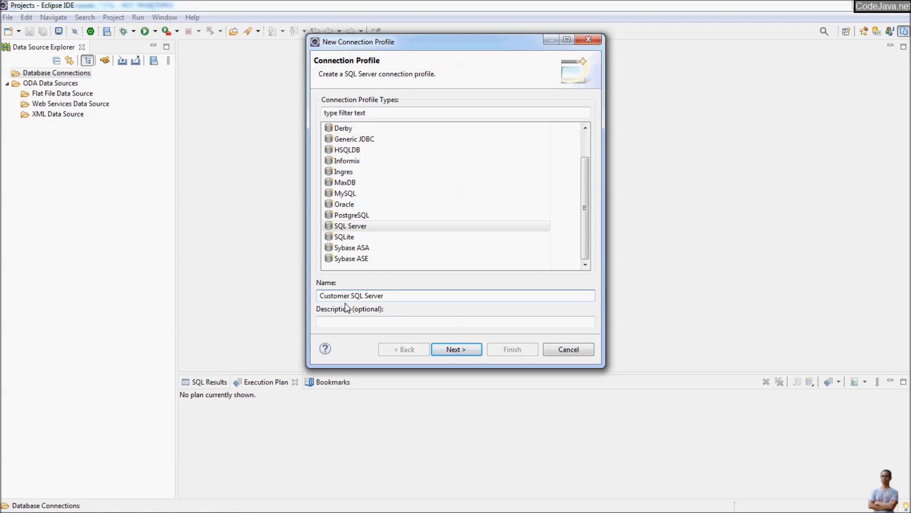
text( Database on)
click(459, 349)
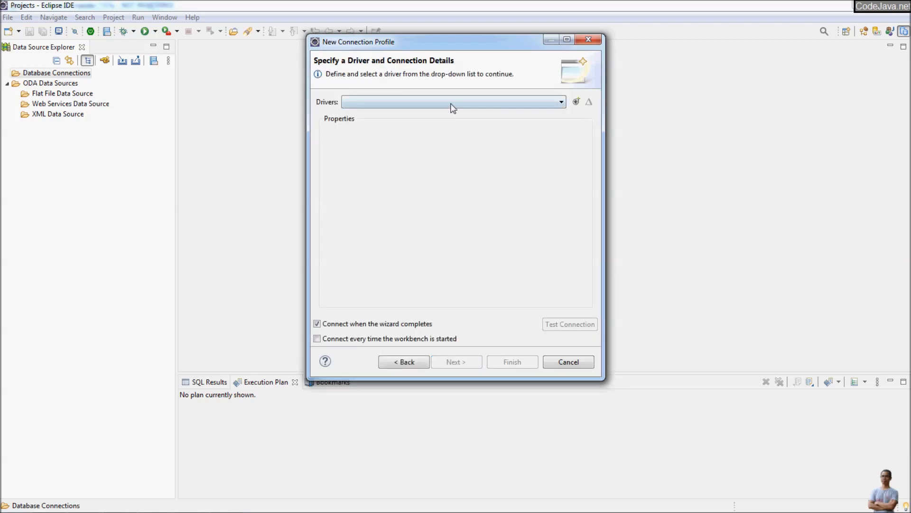
- Open the New Driver Definition dialog with its SQL Server 2000–2016 templates
click(452, 103)
click(451, 103)
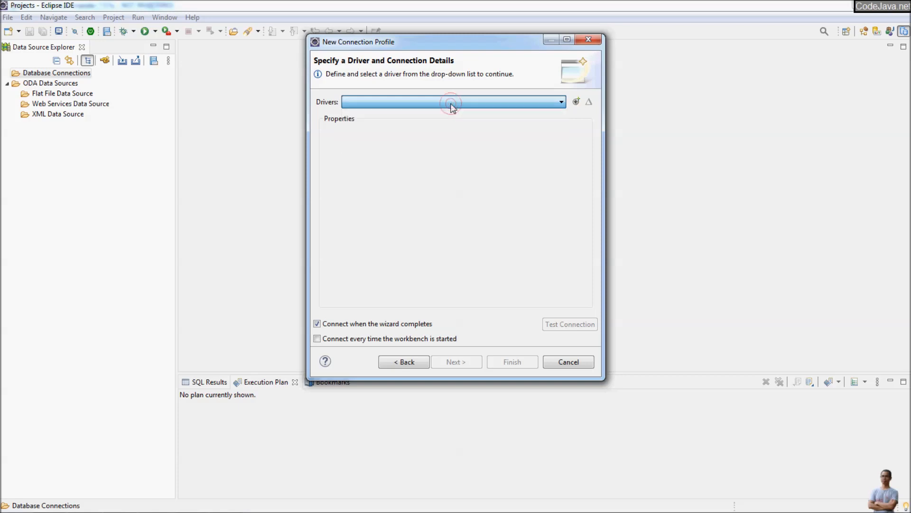
click(576, 102)
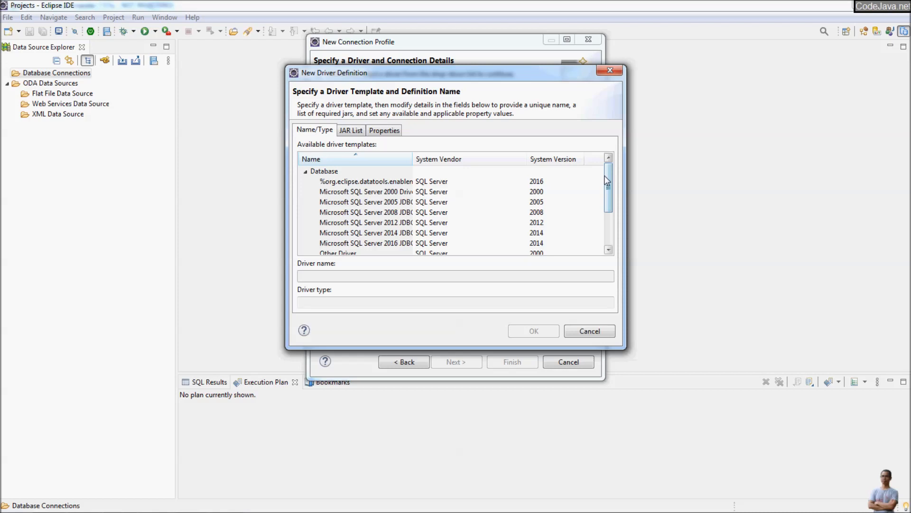
- Select the Other Driver template for SQL Server 2000
drag(606, 180, 589, 240)
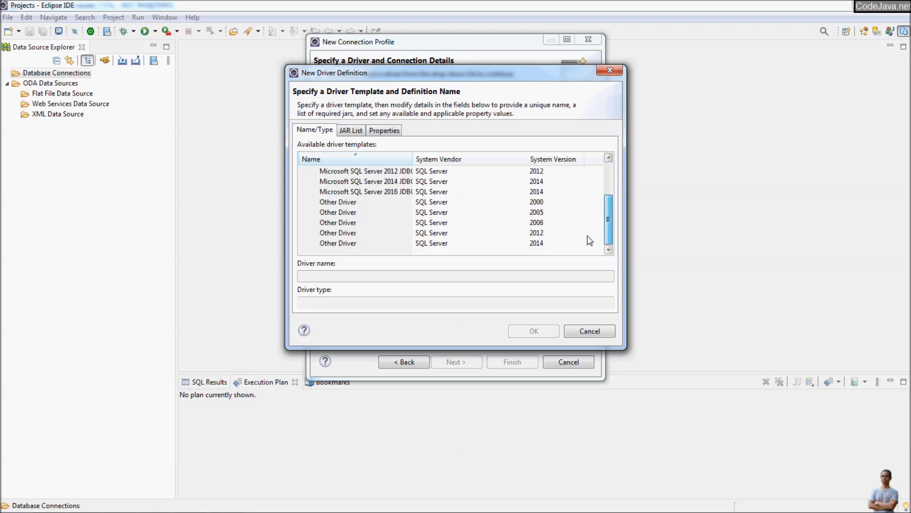
click(343, 203)
scroll(354, 205, up, 1)
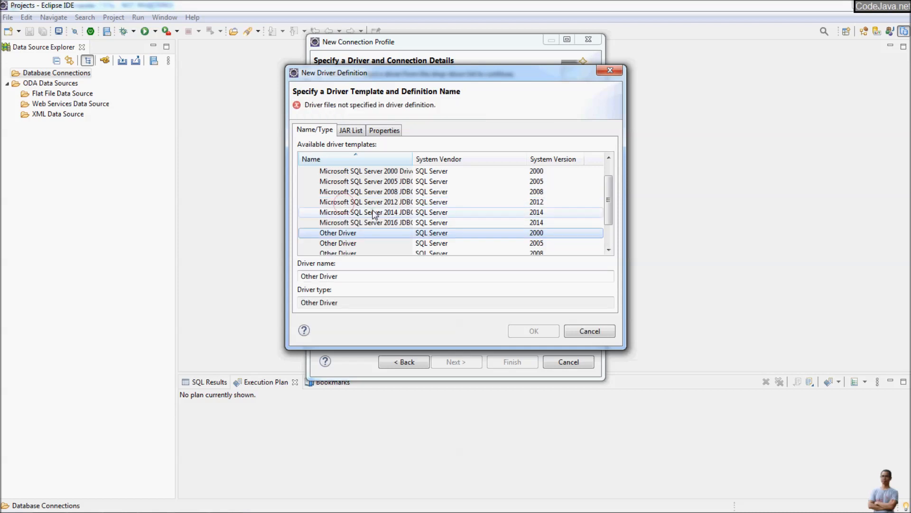
scroll(362, 202, up, 1)
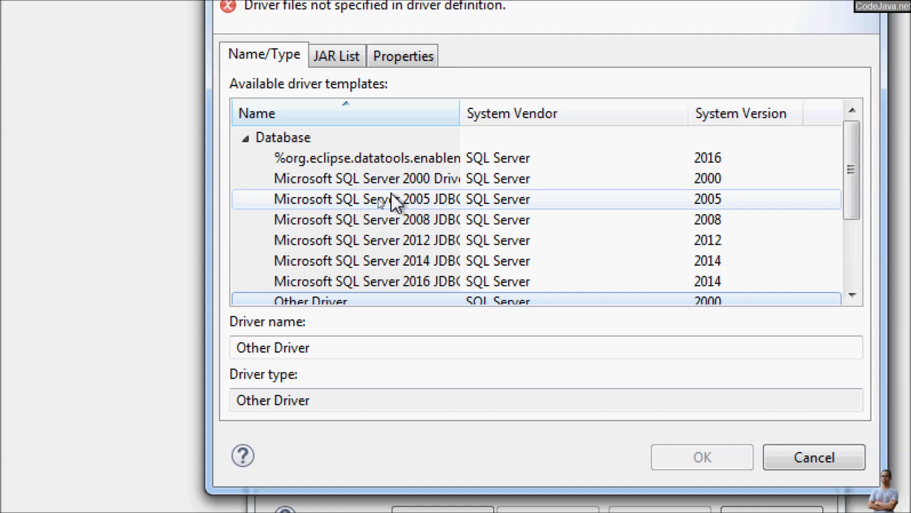
click(390, 186)
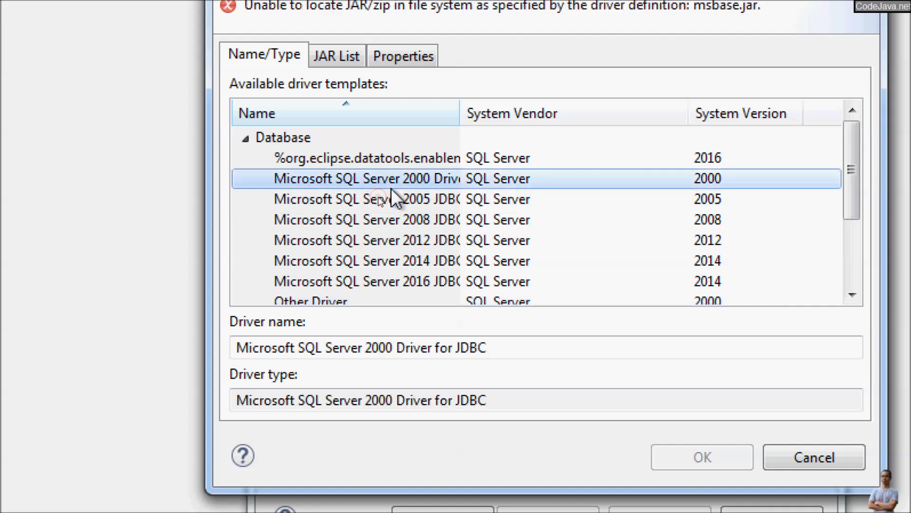
scroll(391, 189, down, 1)
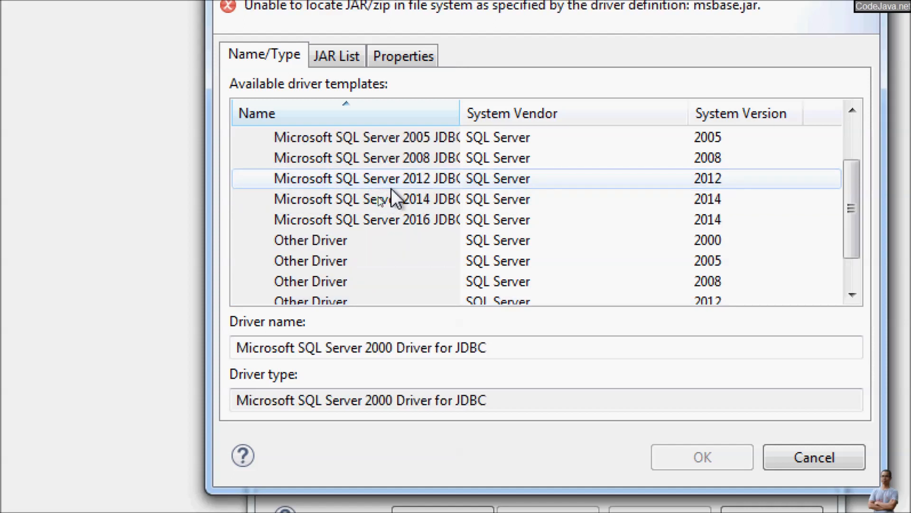
scroll(391, 195, down, 1)
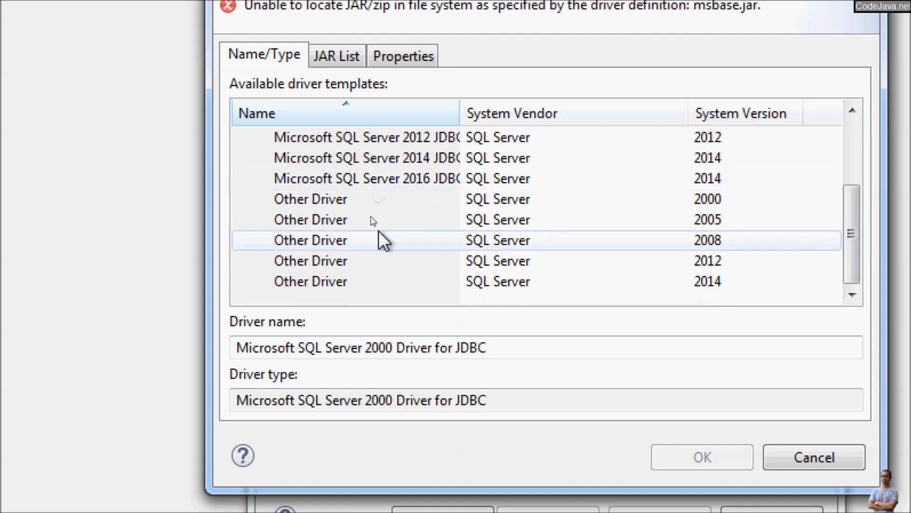
click(340, 205)
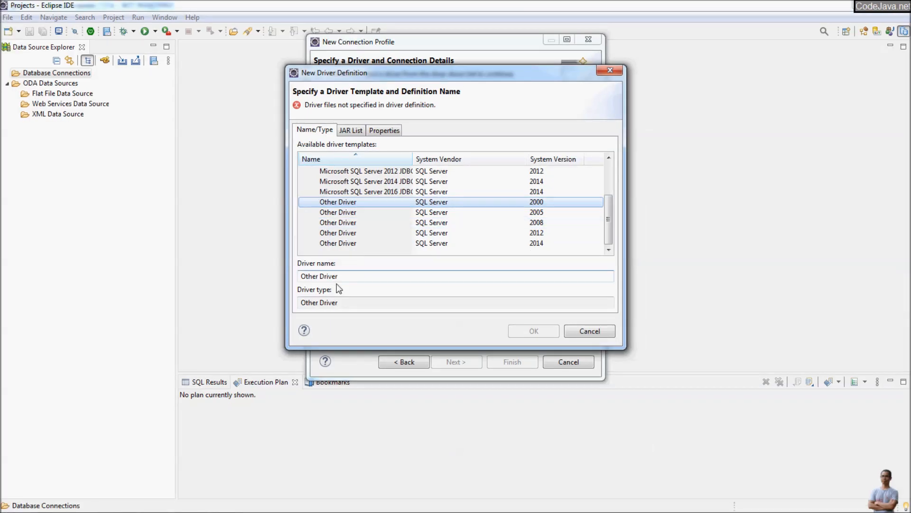
- Rename the driver to 'SQL Server Driver'
drag(319, 276, 245, 273)
text(SQL Server)
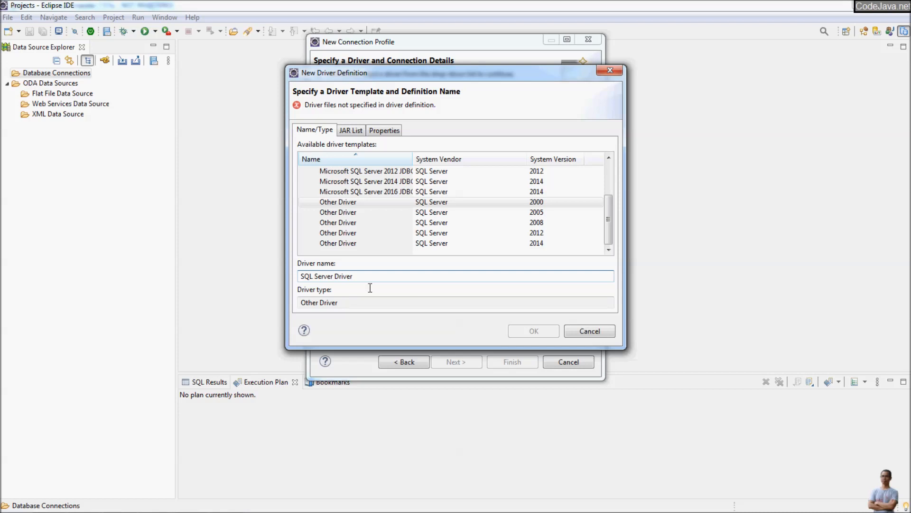
click(347, 131)
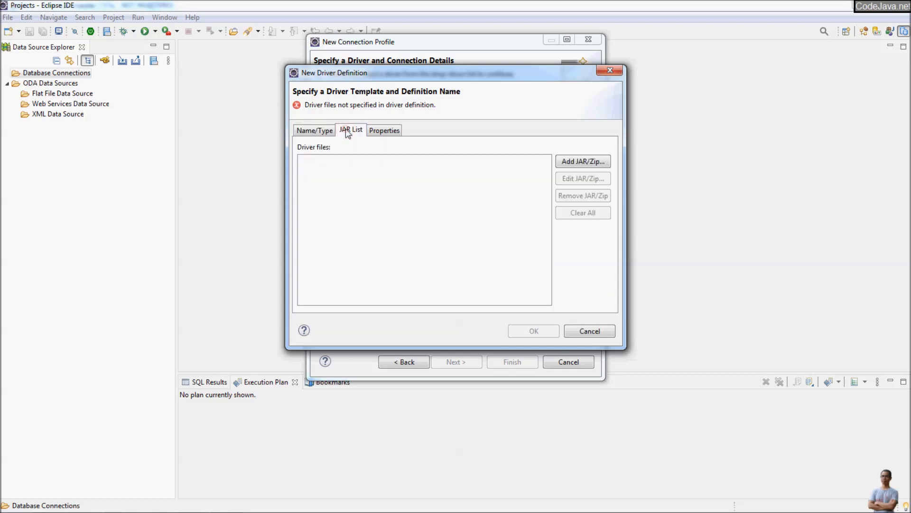
- In the Add JAR/Zip browser, navigate to D:\SQLServerJDBC\sqljdbc_8.4\enu
click(575, 164)
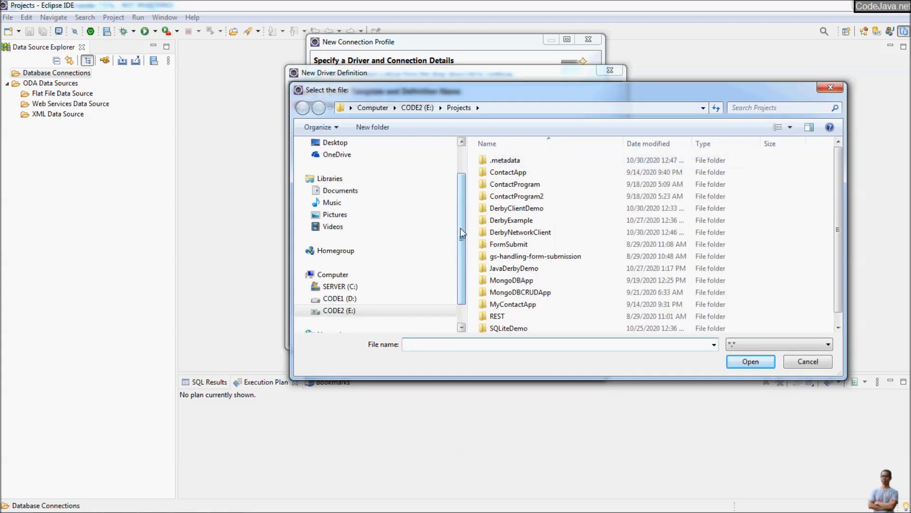
drag(461, 232, 455, 252)
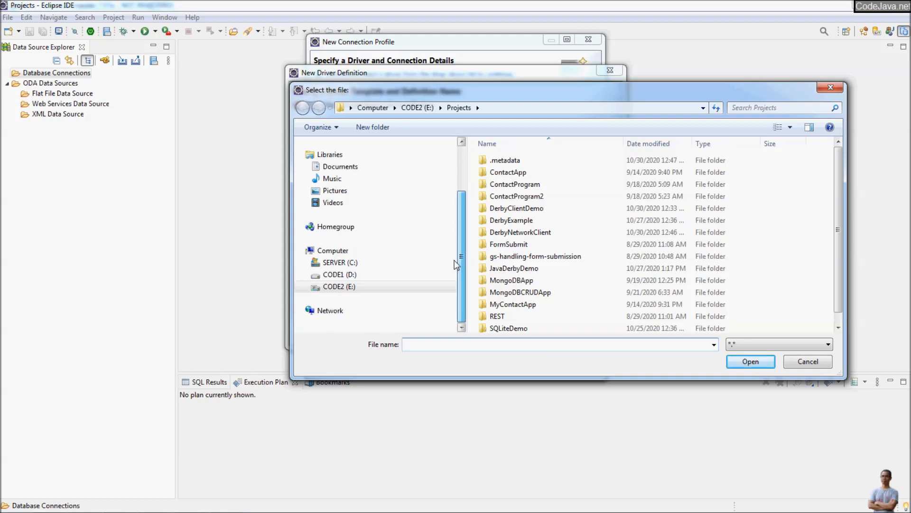
click(332, 287)
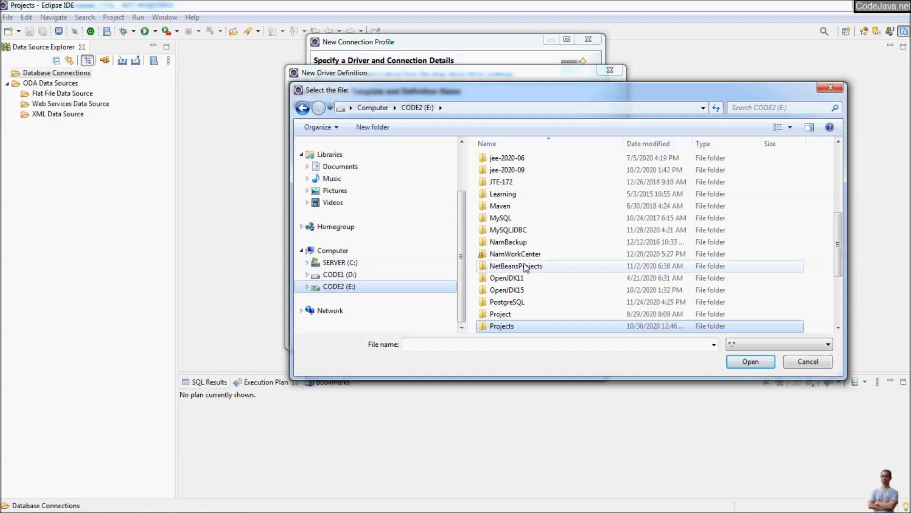
click(503, 290)
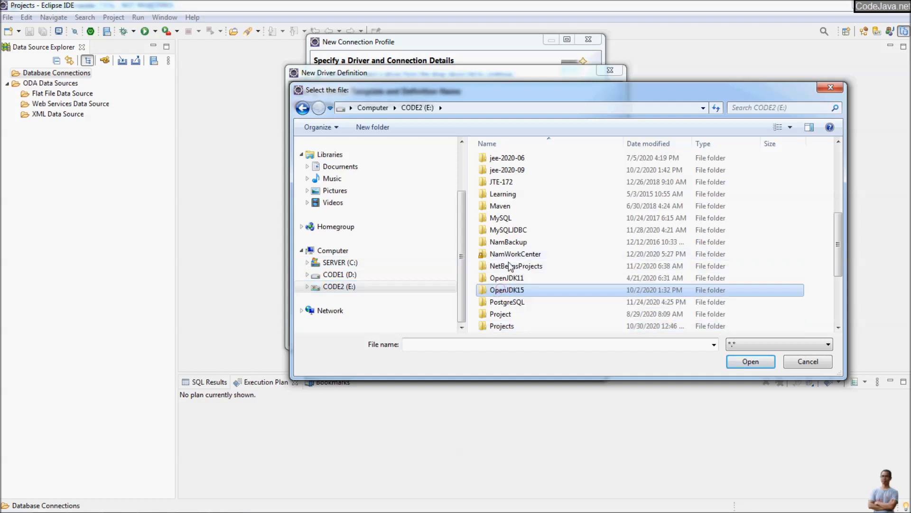
scroll(510, 267, down, 4)
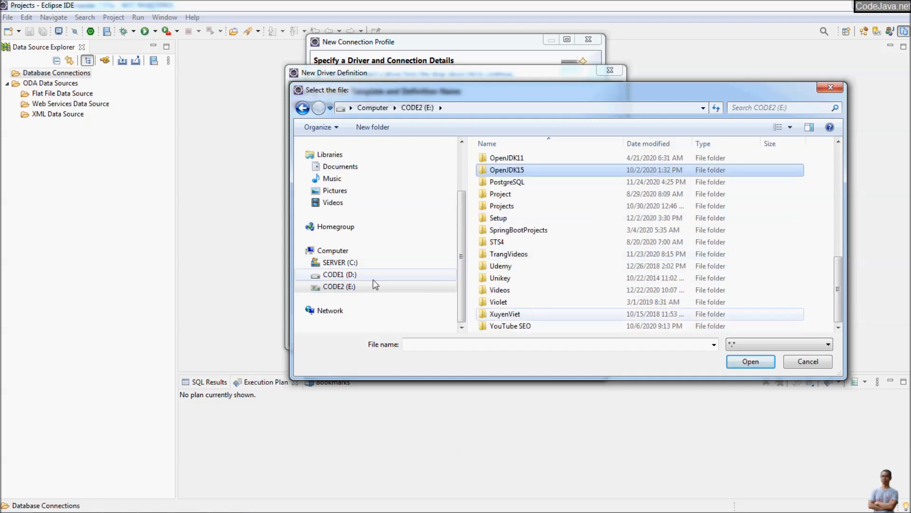
click(371, 276)
click(529, 223)
scroll(535, 233, down, 8)
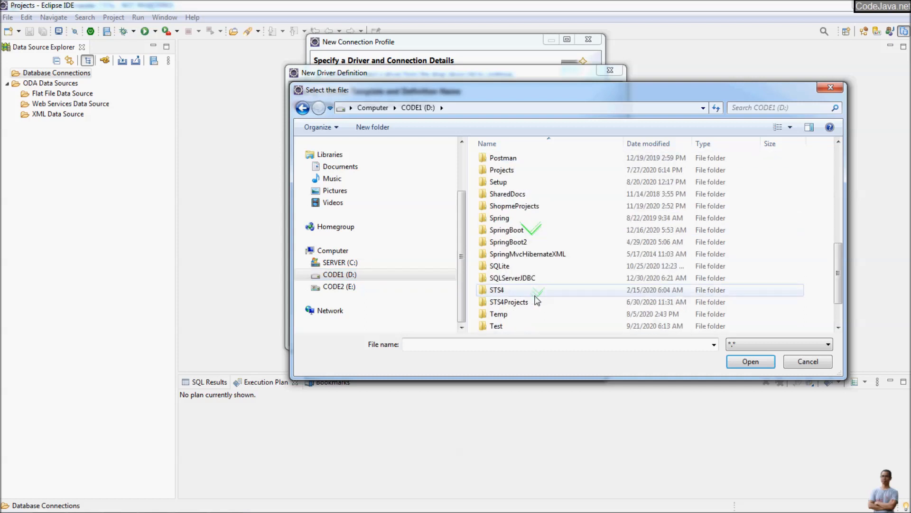
double_click(514, 280)
double_click(512, 159)
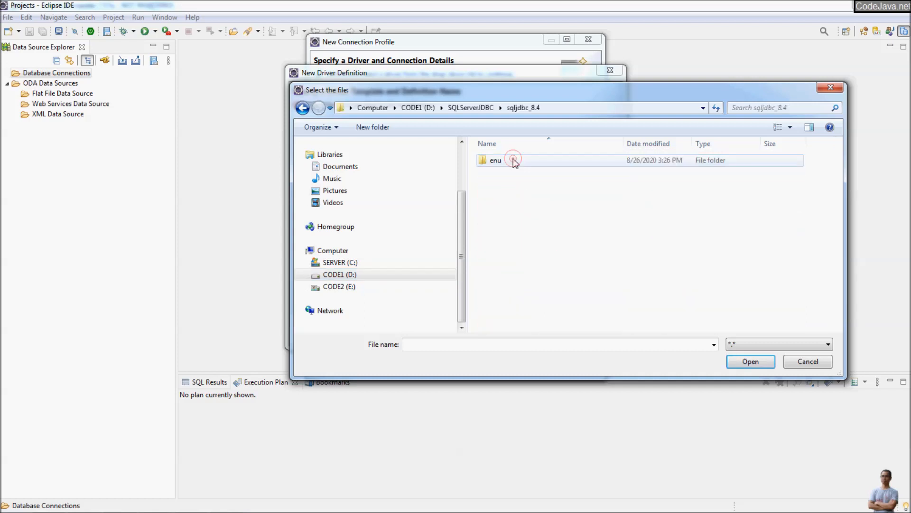
double_click(493, 160)
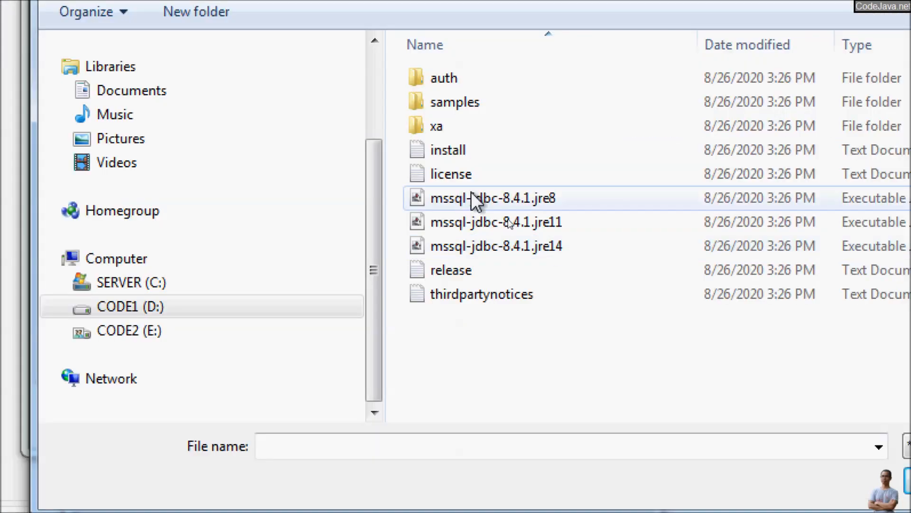
- Add mssql-jdbc-8.4.1.jre8.jar to the driver's JAR list
click(472, 203)
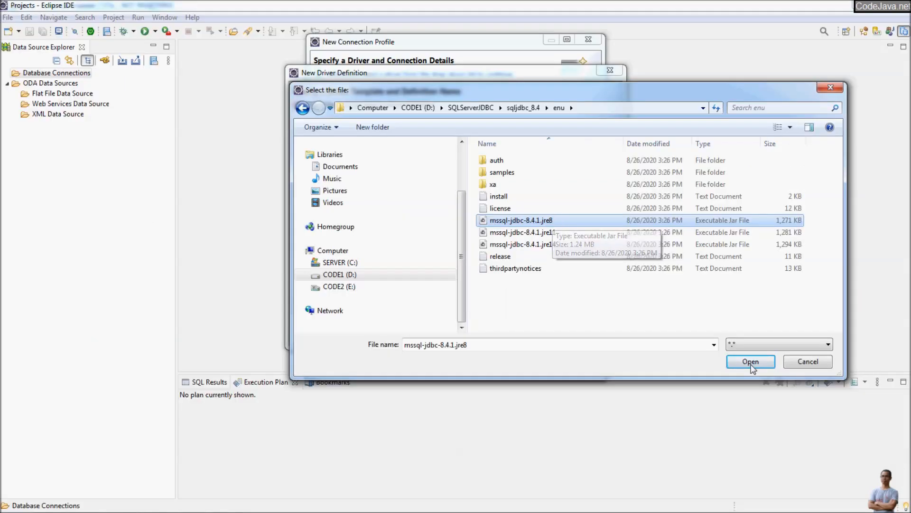
click(747, 361)
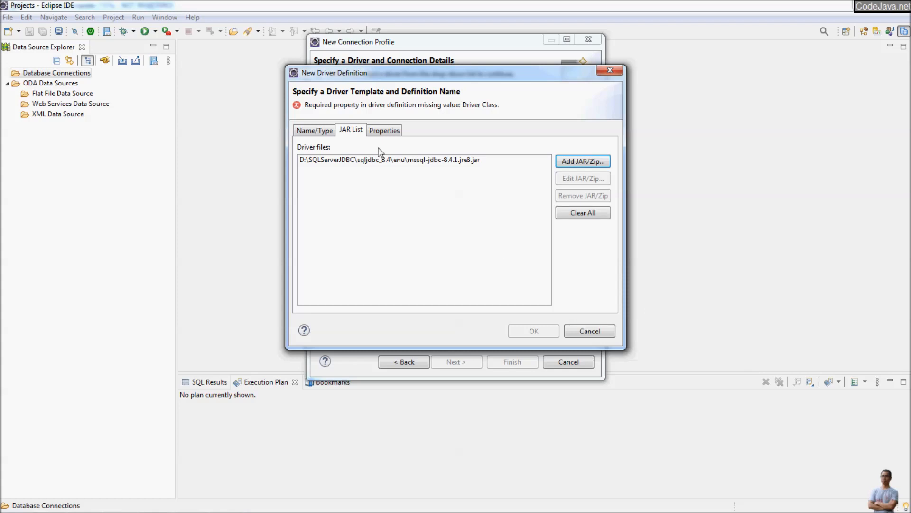
click(381, 133)
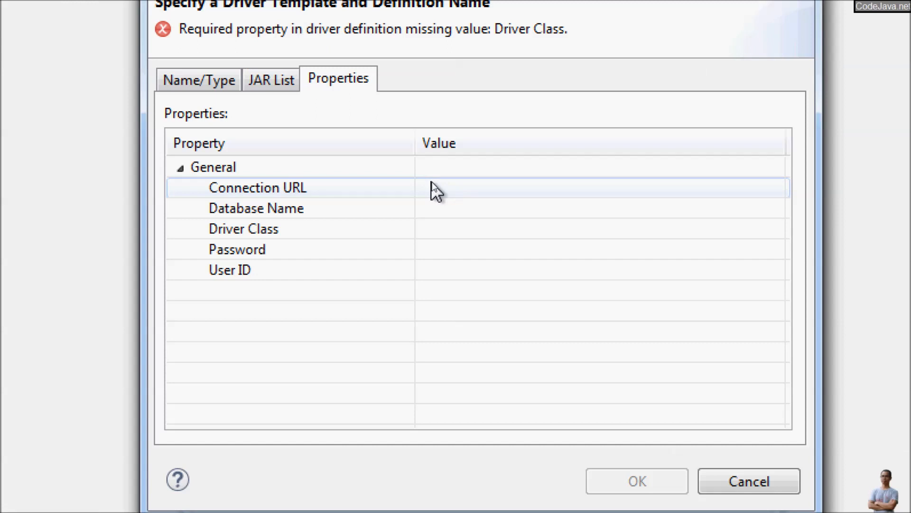
- Set the Connection URL to jdbc:sqlserver://sqlsrv\sqlexpress with databaseName=customer
click(435, 187)
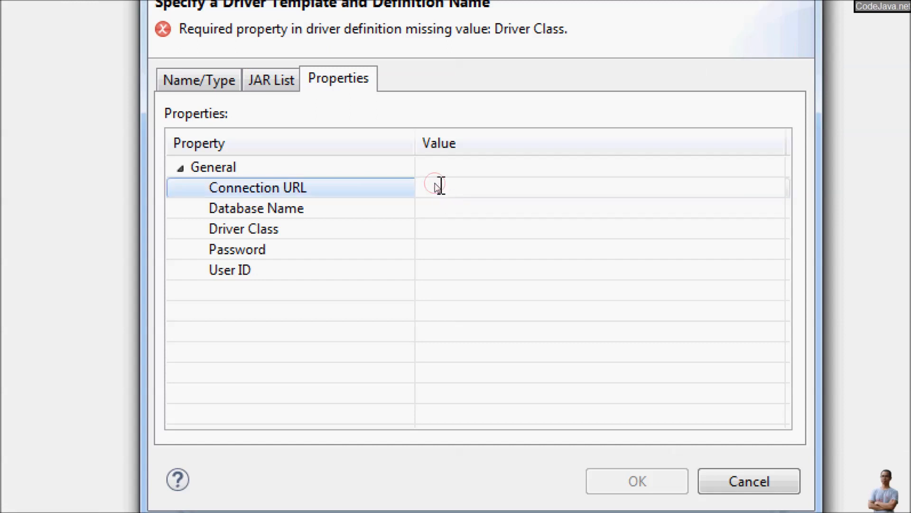
text(jdbc:sqlserver://)
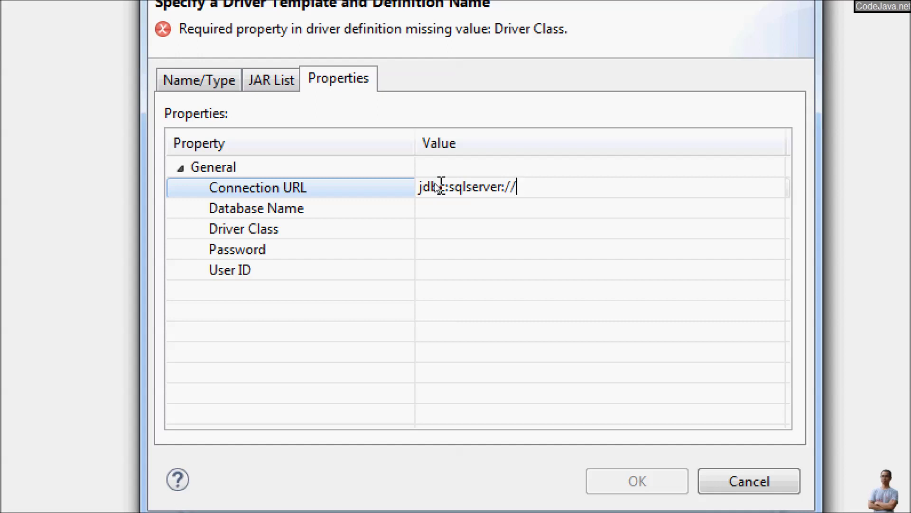
text(sqlsrv)
text(\sqlex)
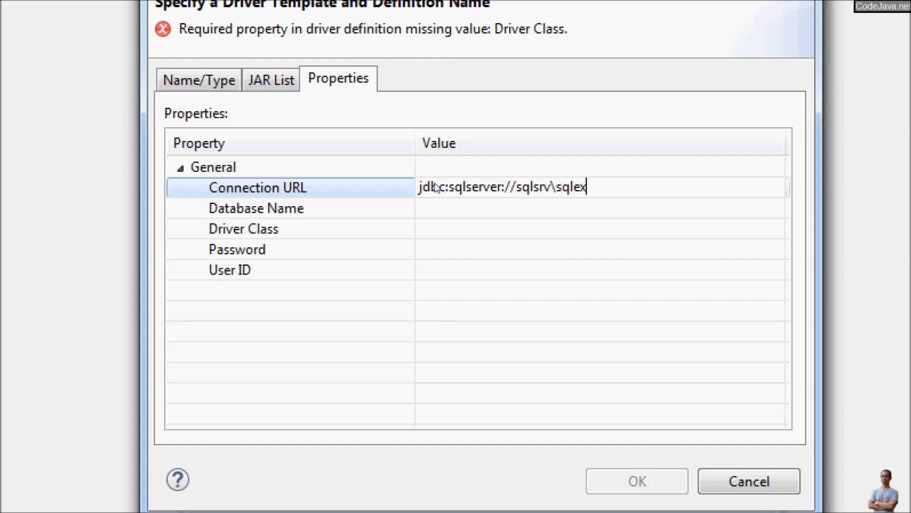
text(press;databaseName=)
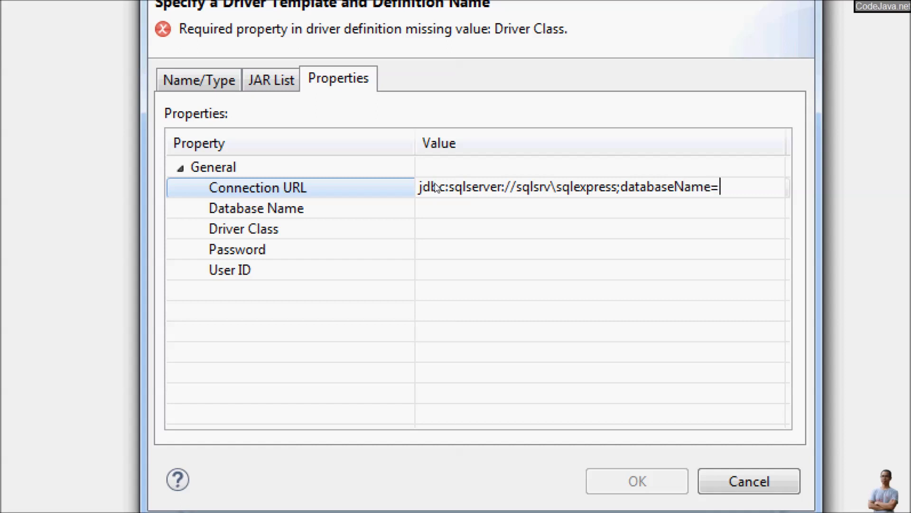
text(customer)
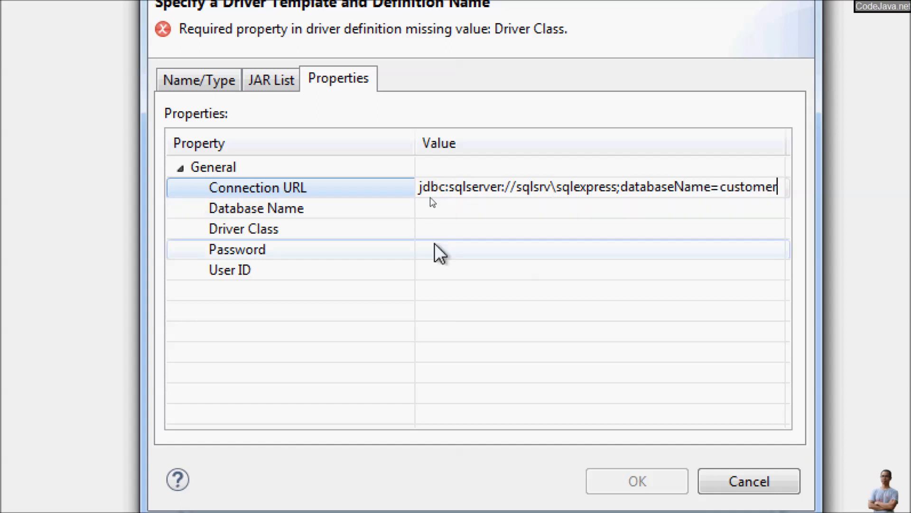
- Set Database Name to 'Customer Database' and Driver Class to com.microsoft.sqlserver.jdbc.SQLServerDriver
click(447, 208)
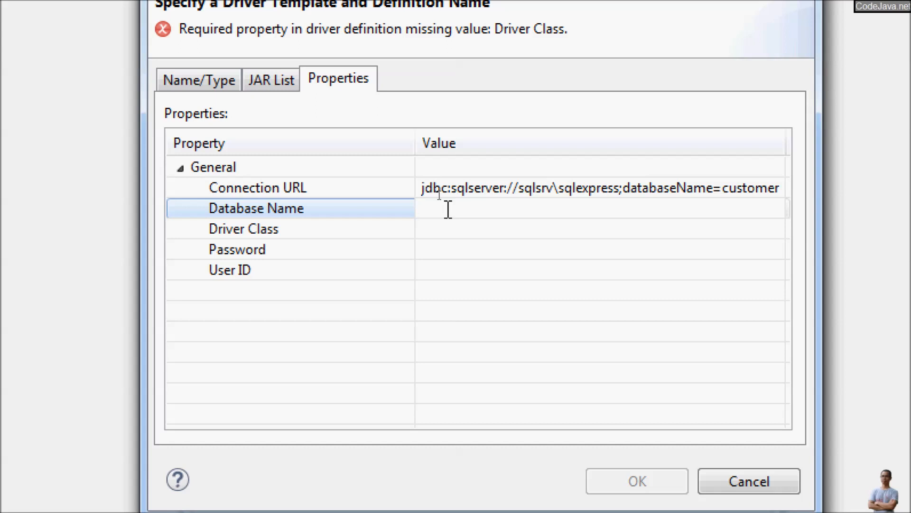
text(Customer Database)
click(454, 229)
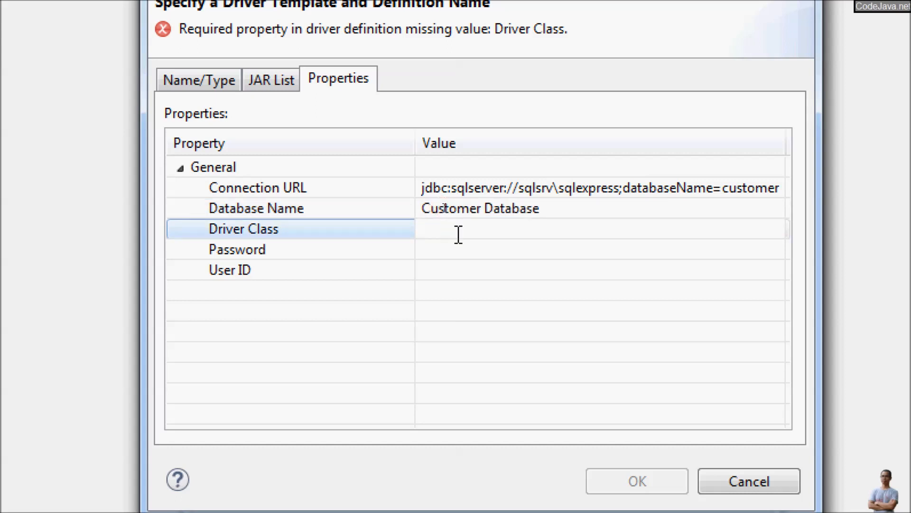
text(com.microsoft.)
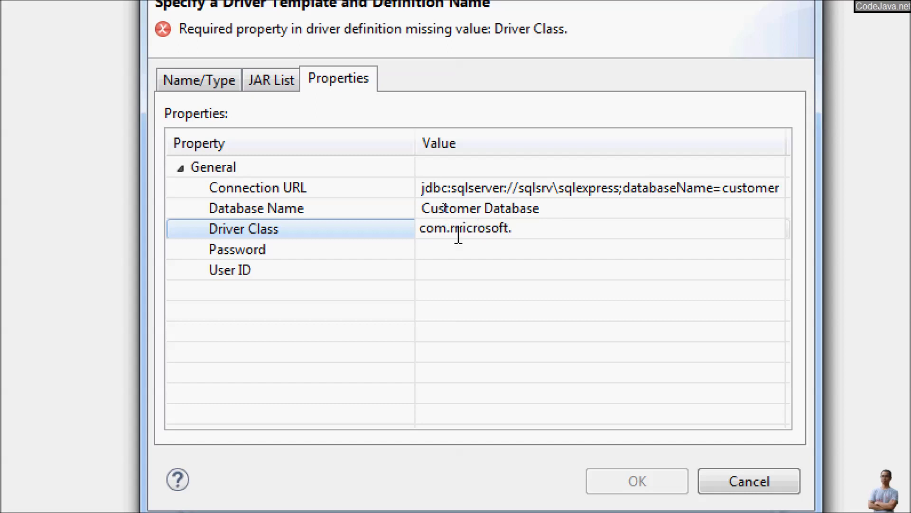
text(sqlserver.jd)
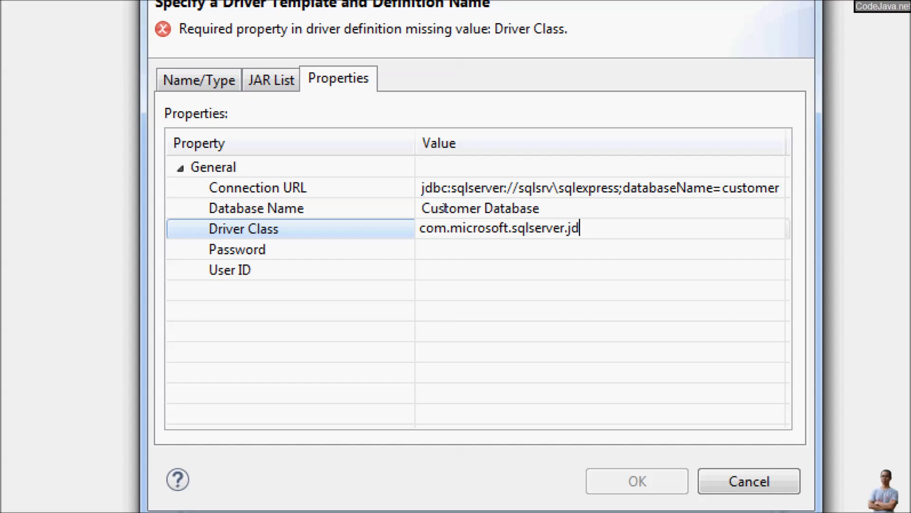
text(bc.SQLServerDriver)
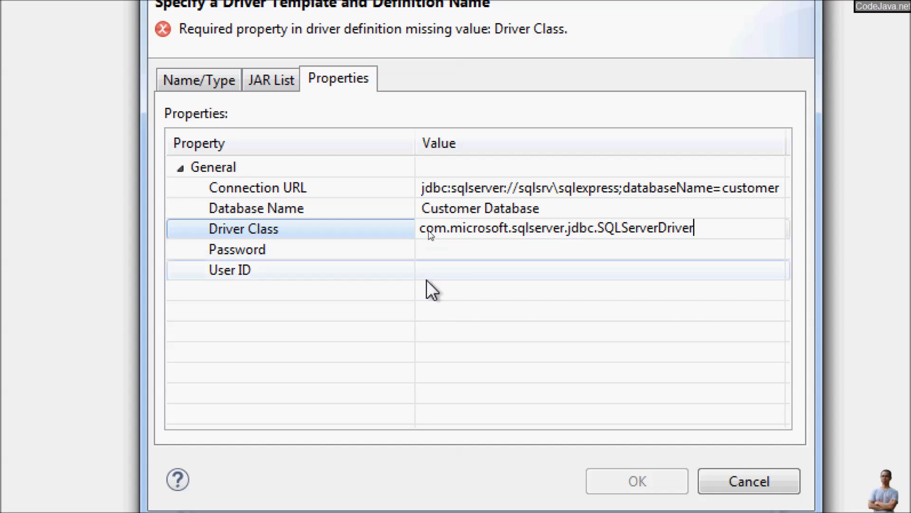
click(436, 252)
- Enter user ID sa and the account password, then save the driver definition
click(464, 269)
text(sa)
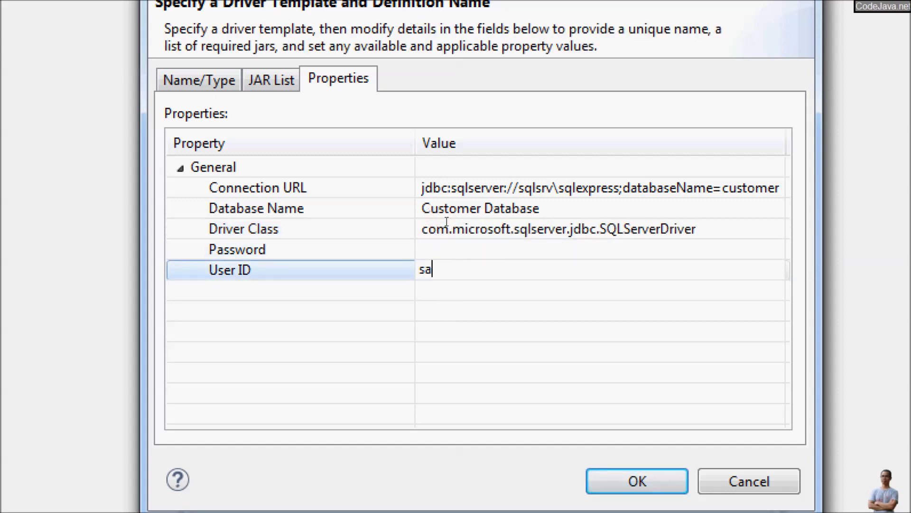
click(462, 249)
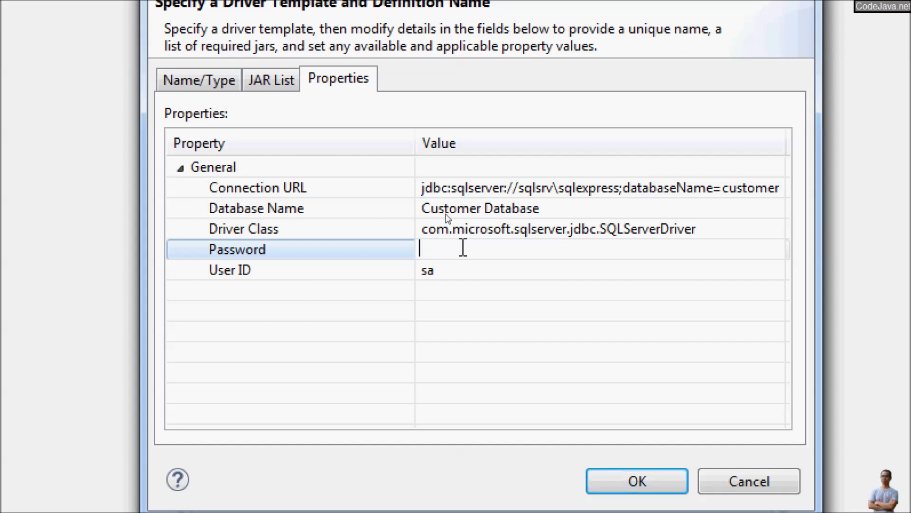
text(password)
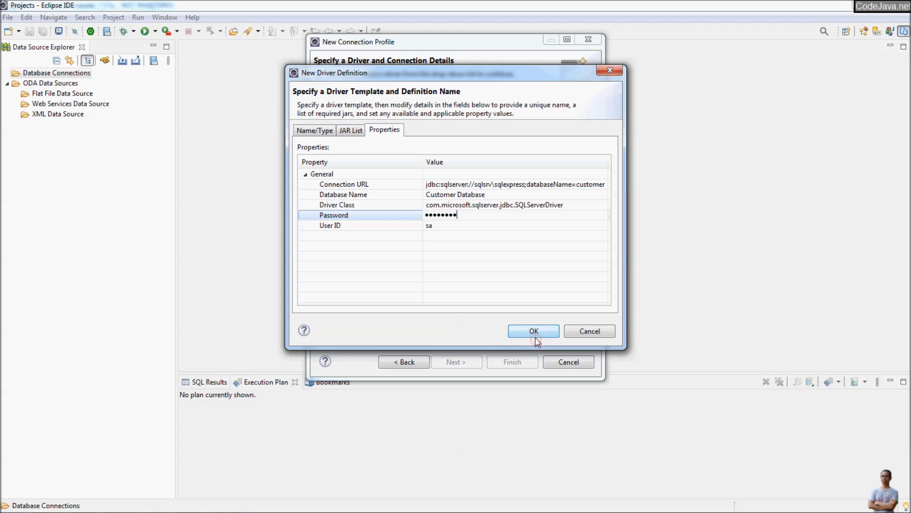
click(536, 339)
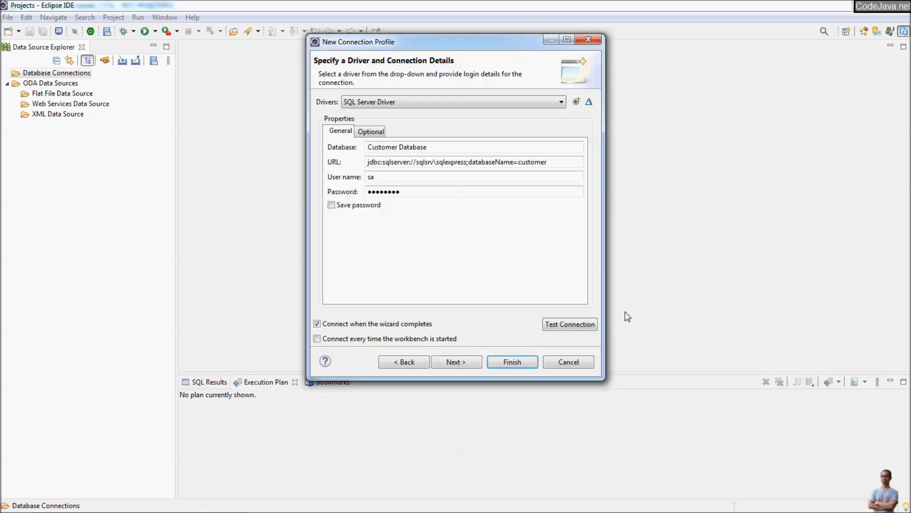
- Ping the Customer Database connection successfully, keep the password saved, and advance to the Summary
click(570, 324)
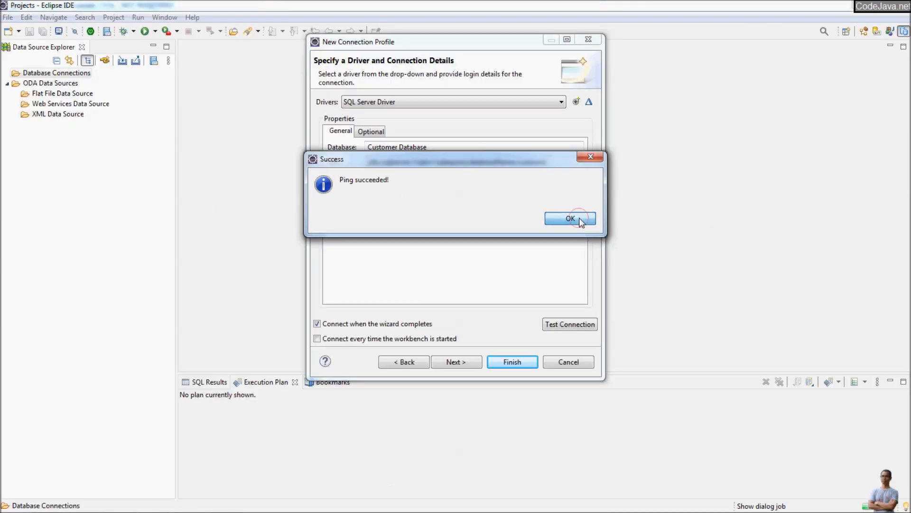
click(579, 218)
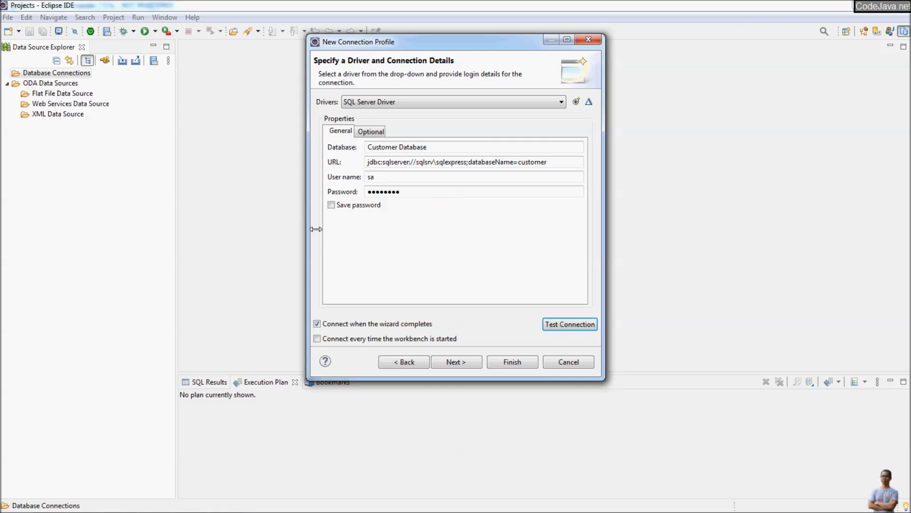
click(329, 206)
click(456, 363)
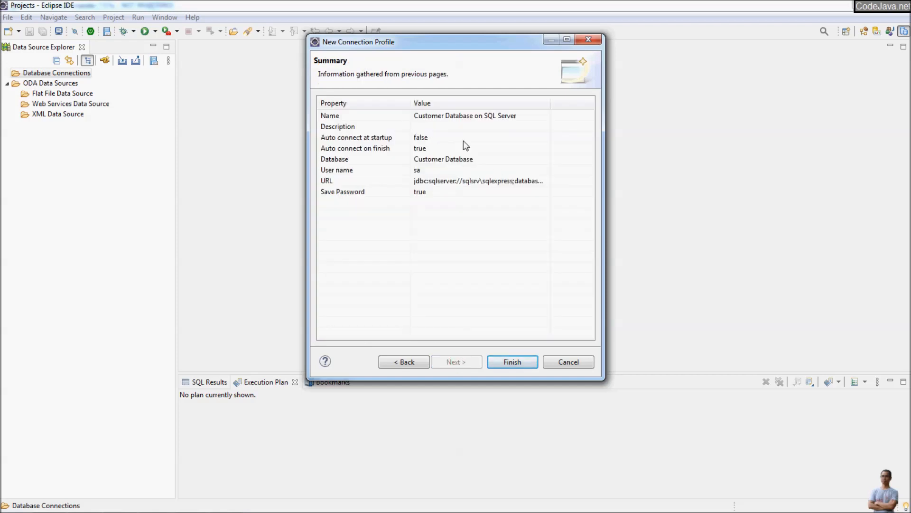
- Finish the profile and expand Customer Database's Catalogs: customer, master, model, msdb, students, tempdb
click(513, 362)
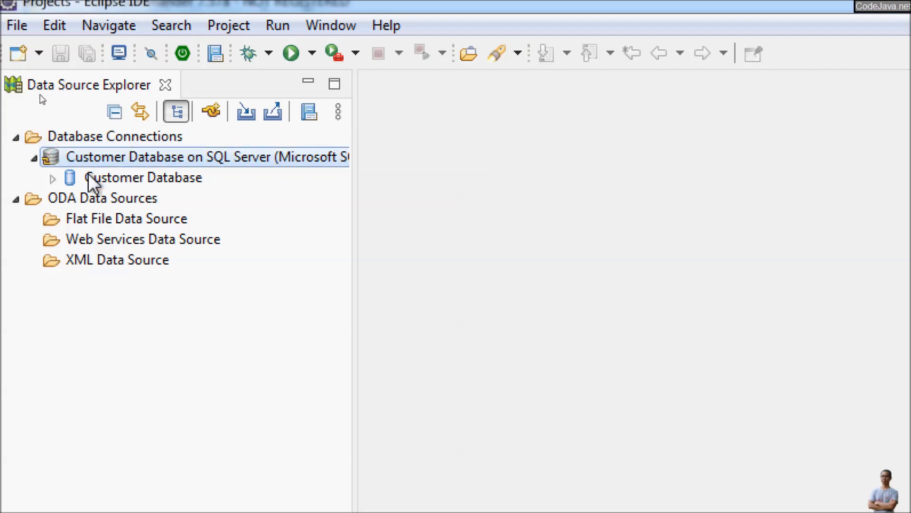
click(126, 182)
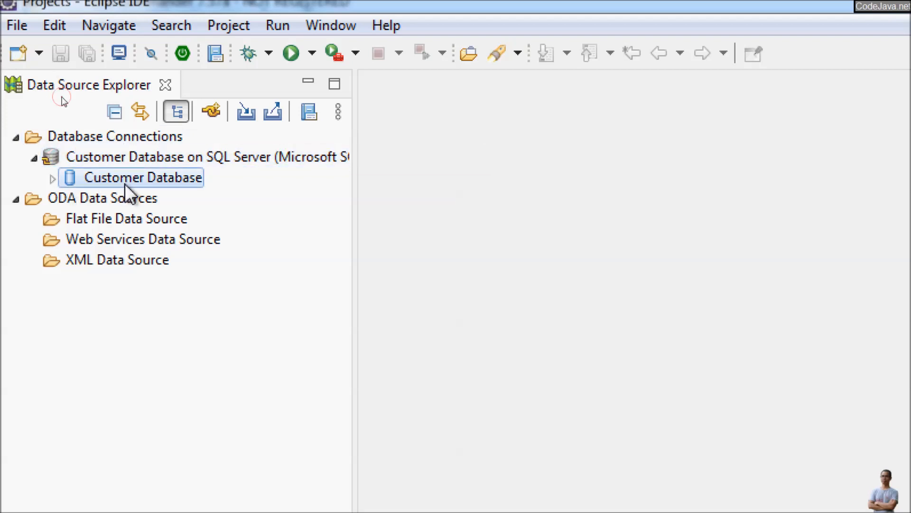
click(52, 180)
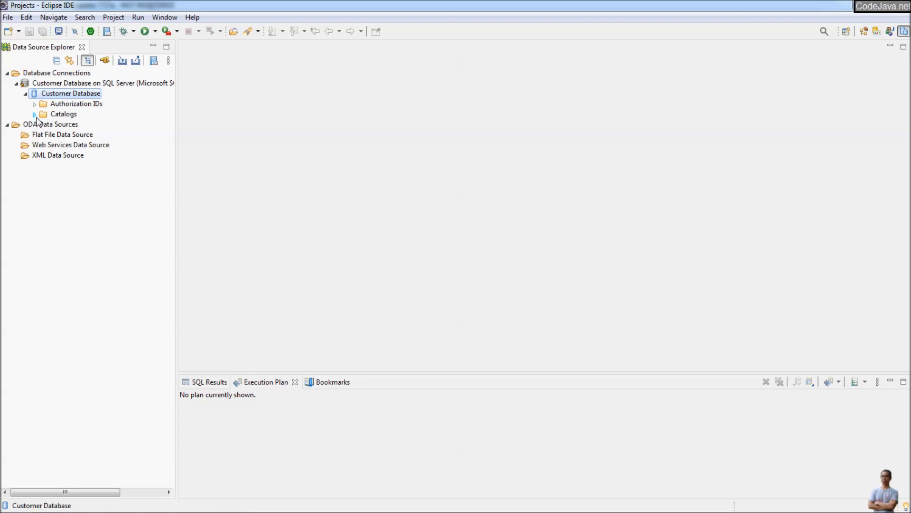
click(35, 115)
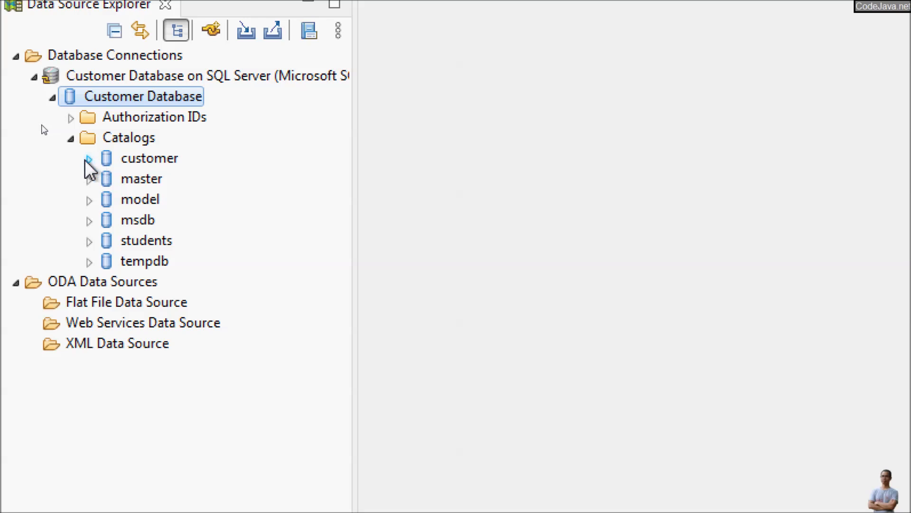
- Expand customer > Schemas > dbo > Tables > customers to view columns age, email, name, id, then collapse customers
click(89, 159)
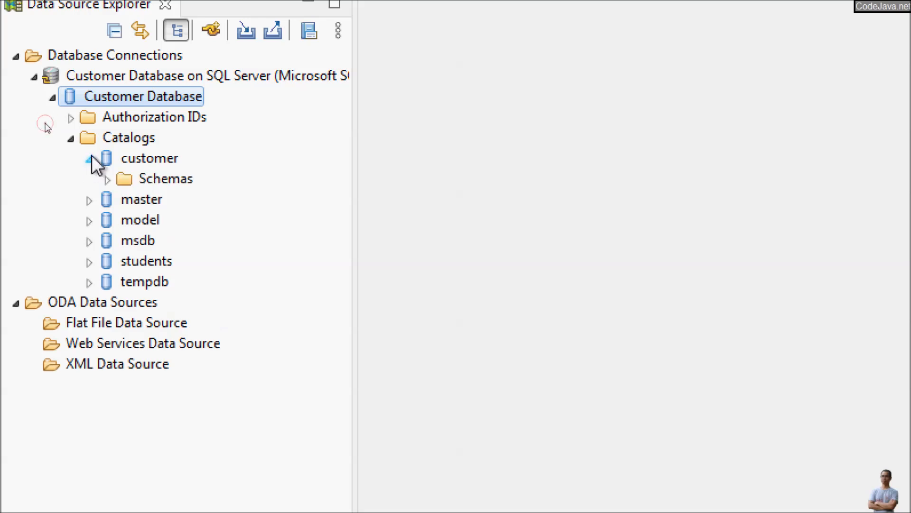
click(108, 180)
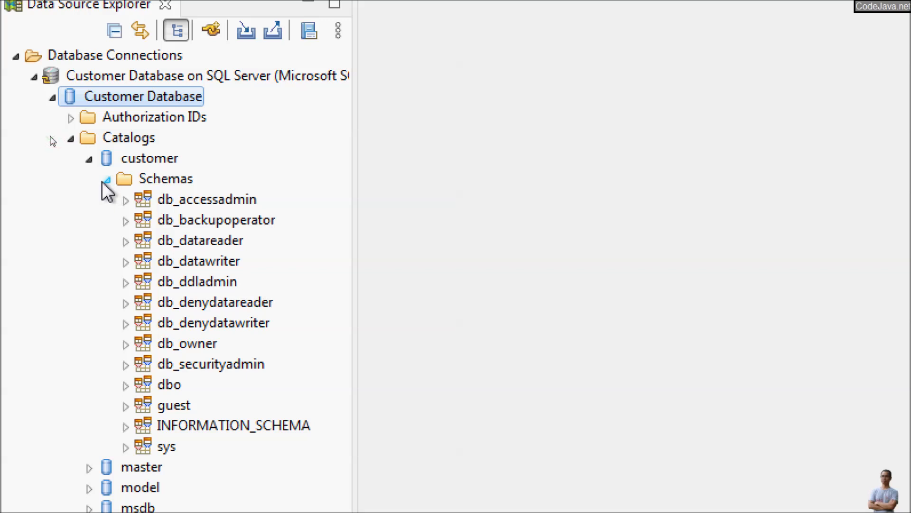
click(125, 385)
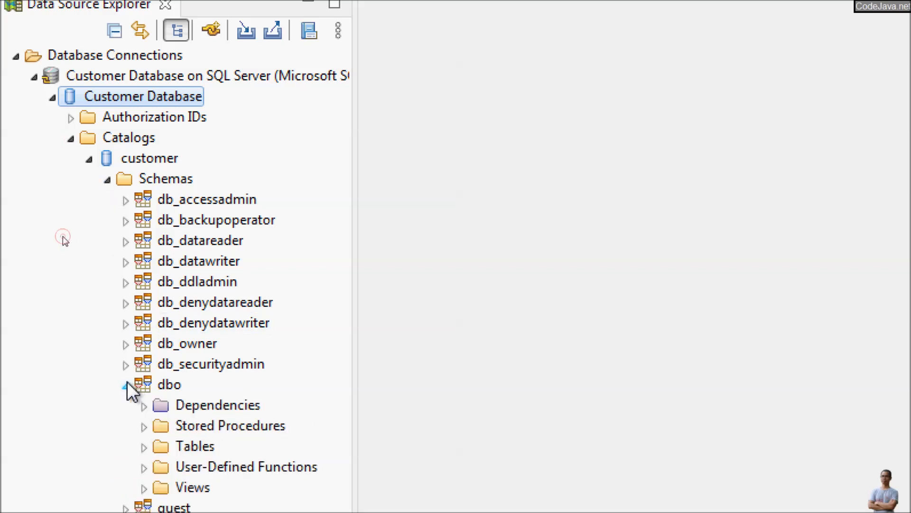
click(145, 446)
click(219, 442)
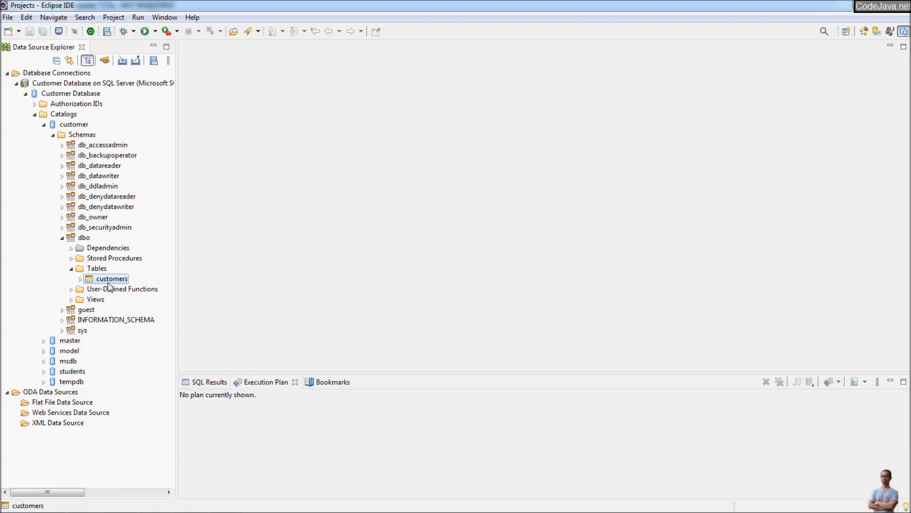
double_click(110, 284)
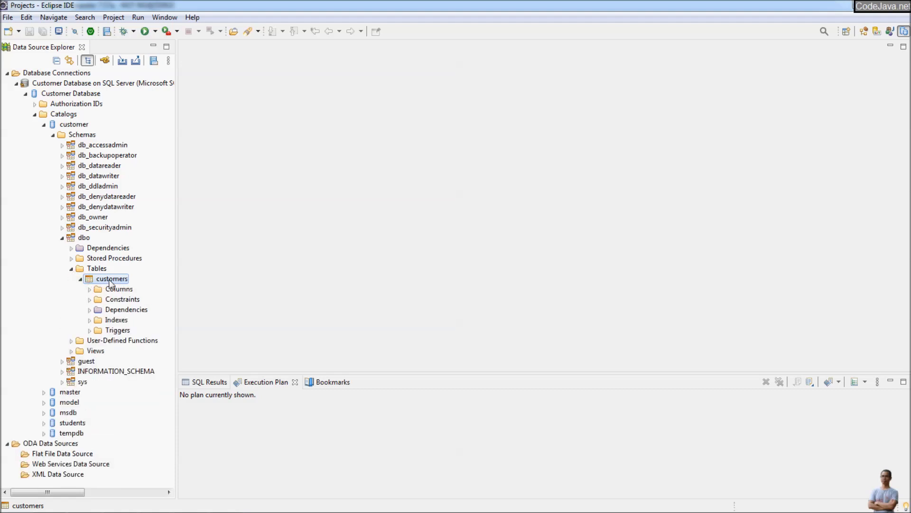
click(89, 290)
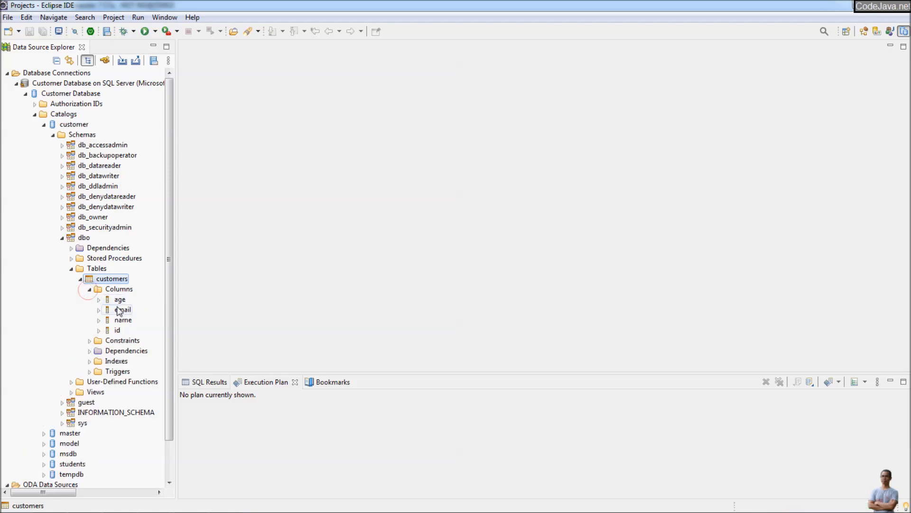
click(80, 279)
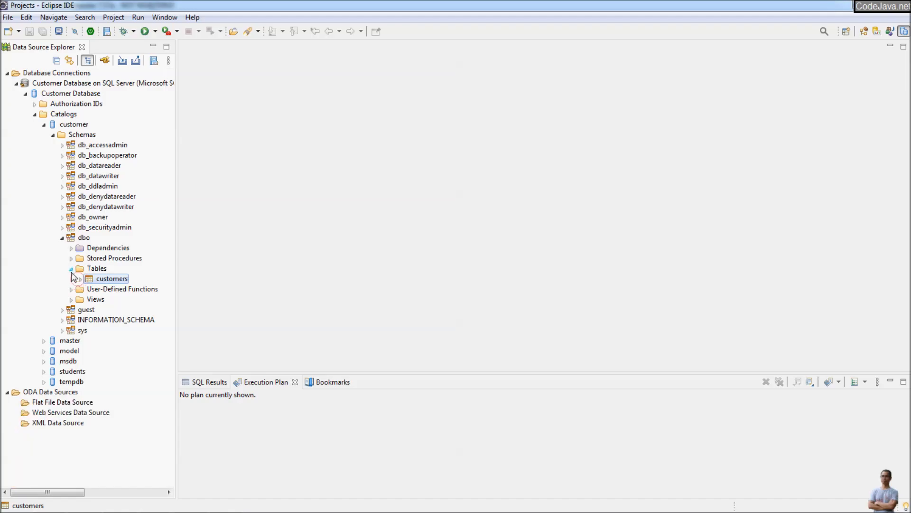
- Collapse the Tables, Schemas and customer nodes, then re-expand the customer catalog
click(71, 269)
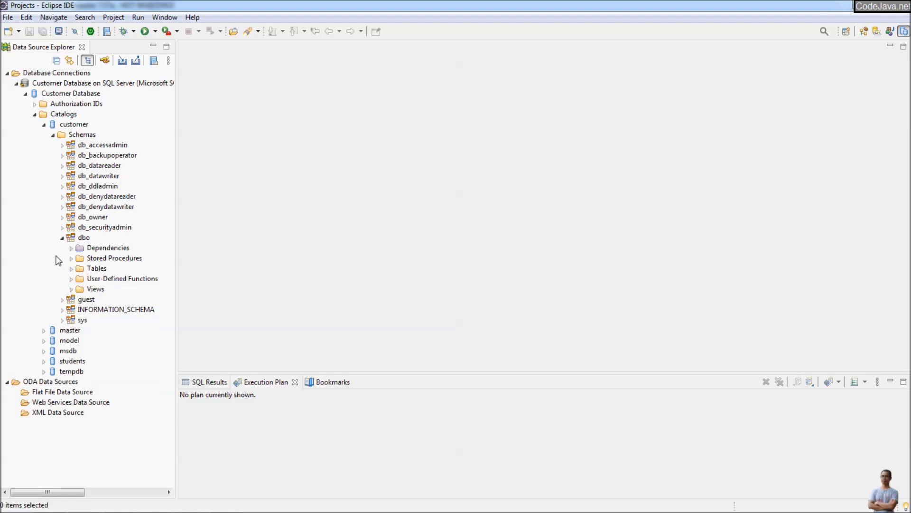
click(65, 116)
click(53, 135)
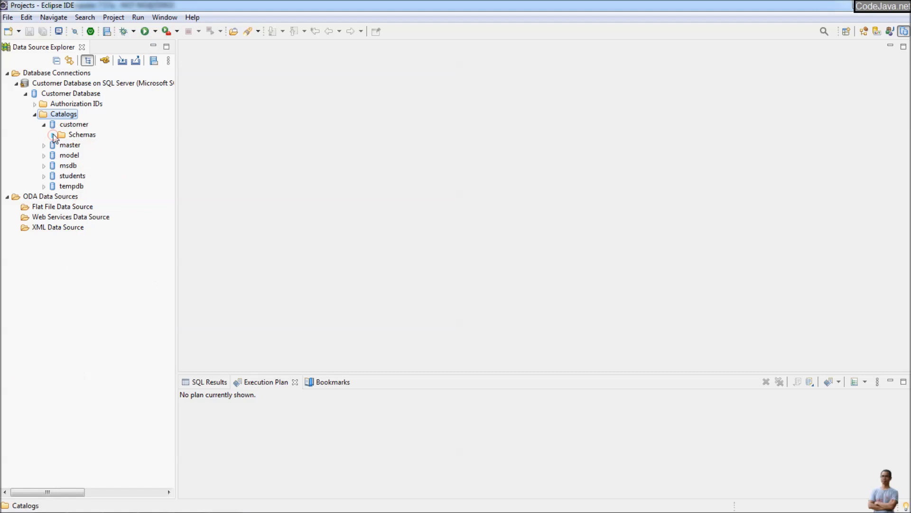
click(43, 125)
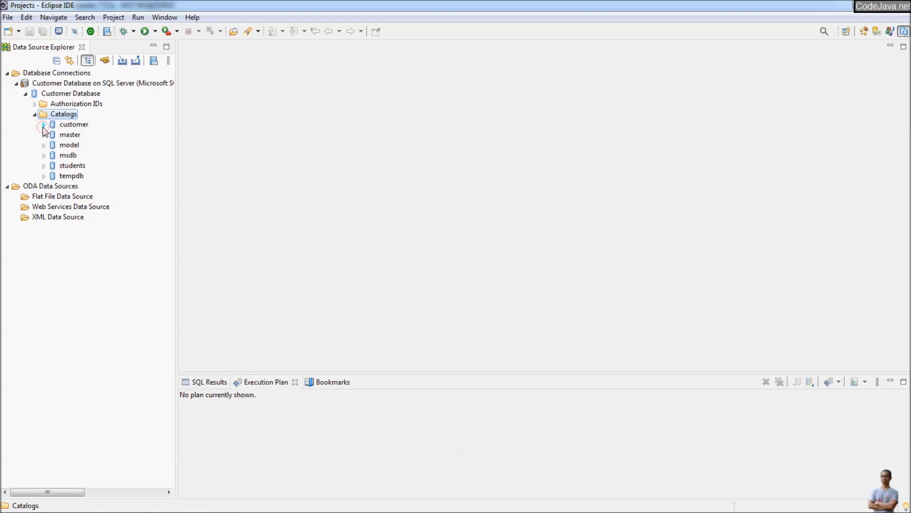
click(44, 125)
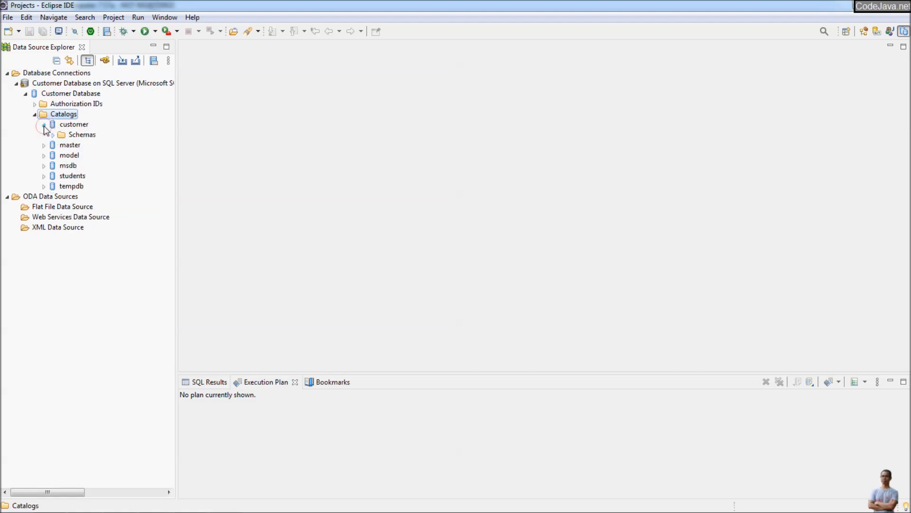
- Enable a Catalogs filter showing only names starting with 'customer' and apply it
right_click(71, 117)
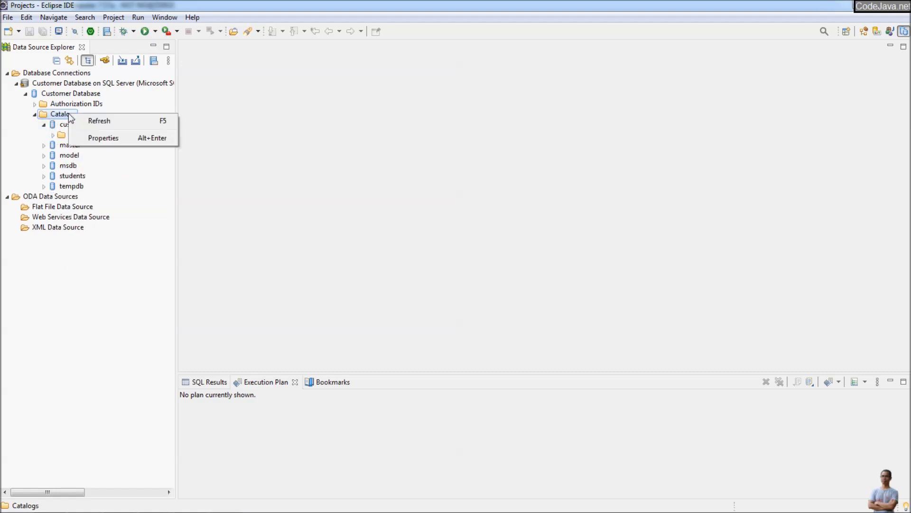
click(97, 137)
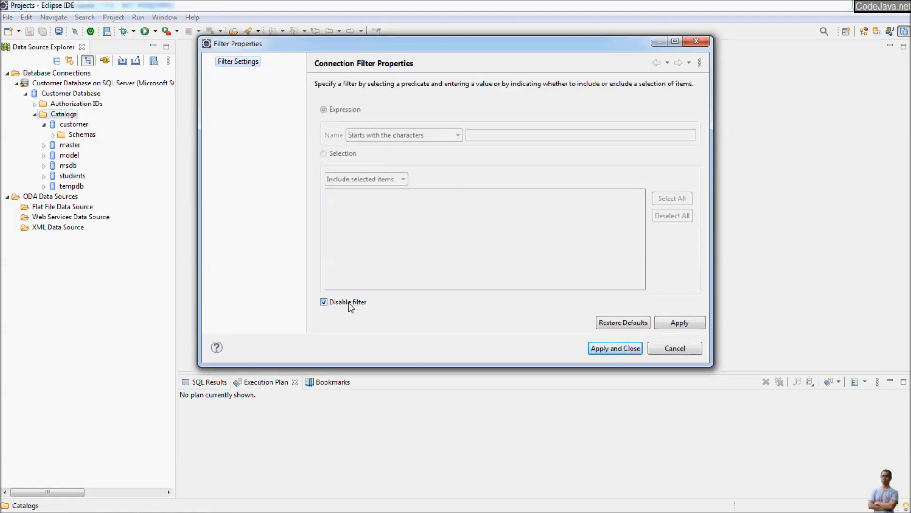
click(324, 303)
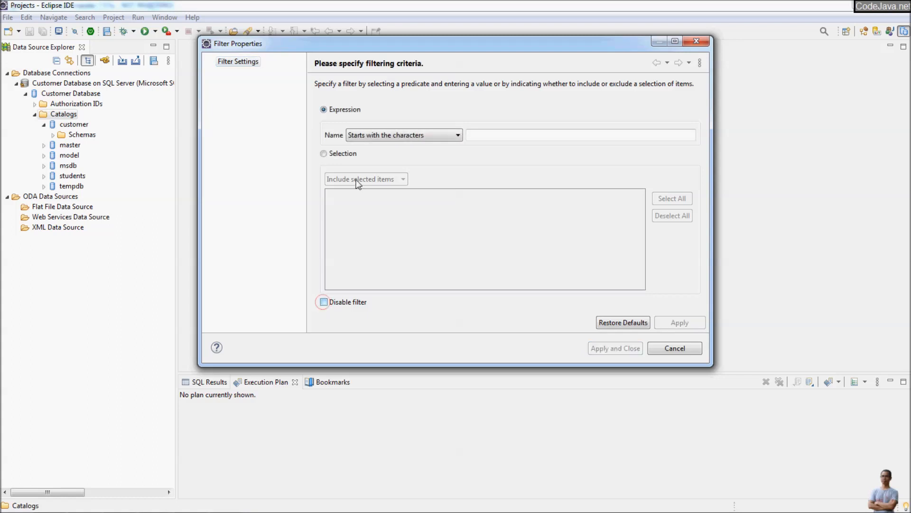
click(509, 134)
text(customer)
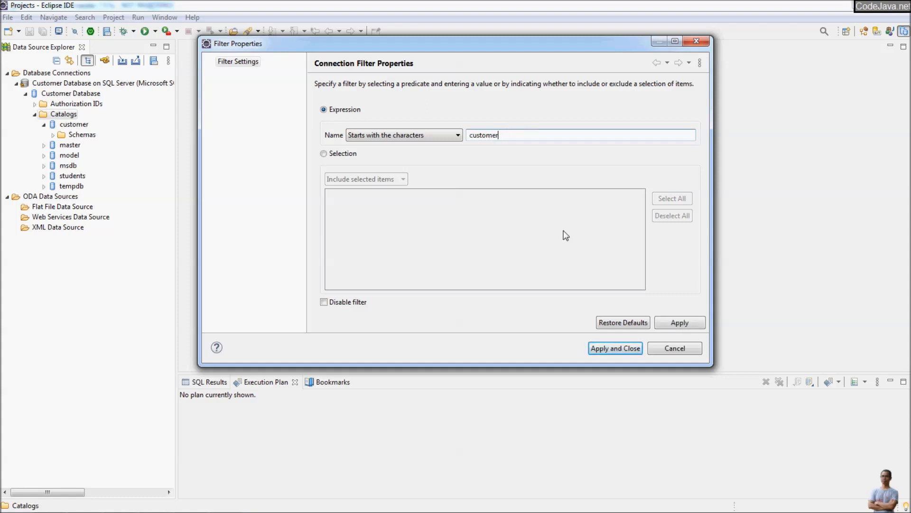
click(609, 347)
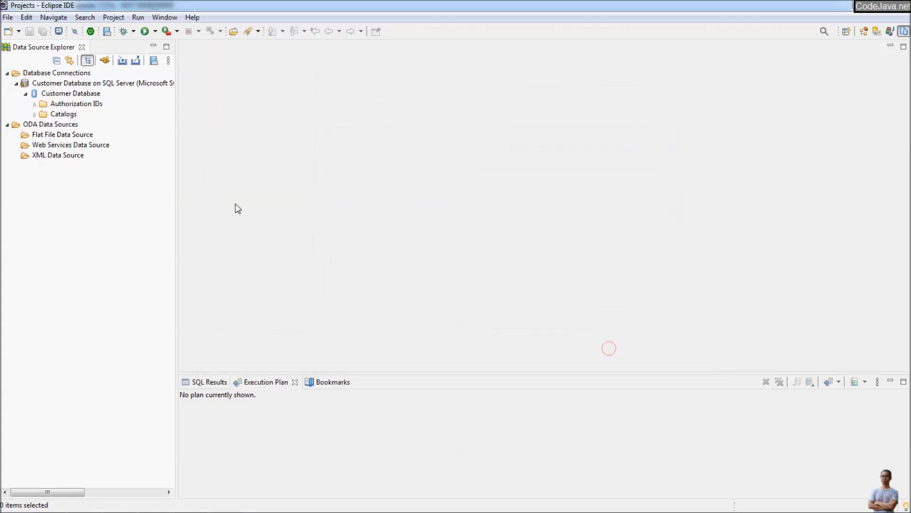
- Expand the customer catalog's Schemas, briefly opening and closing dbo
click(34, 114)
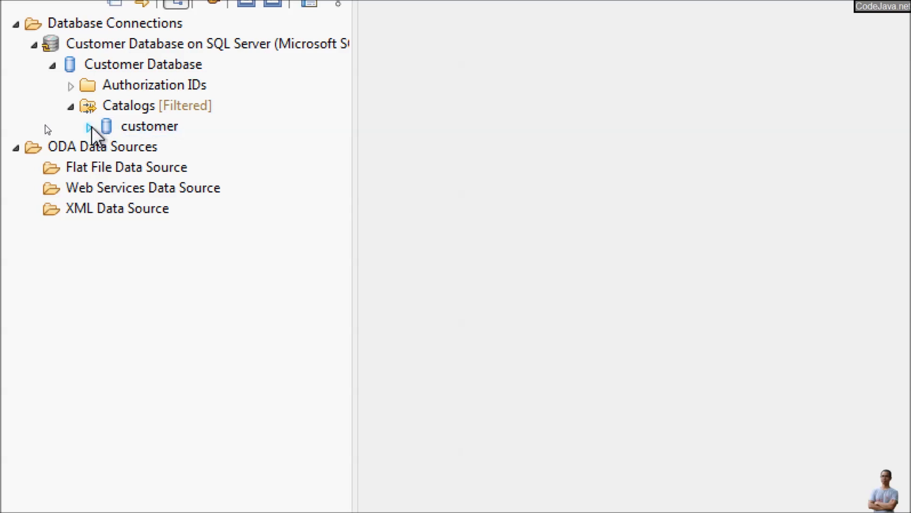
click(89, 127)
click(107, 147)
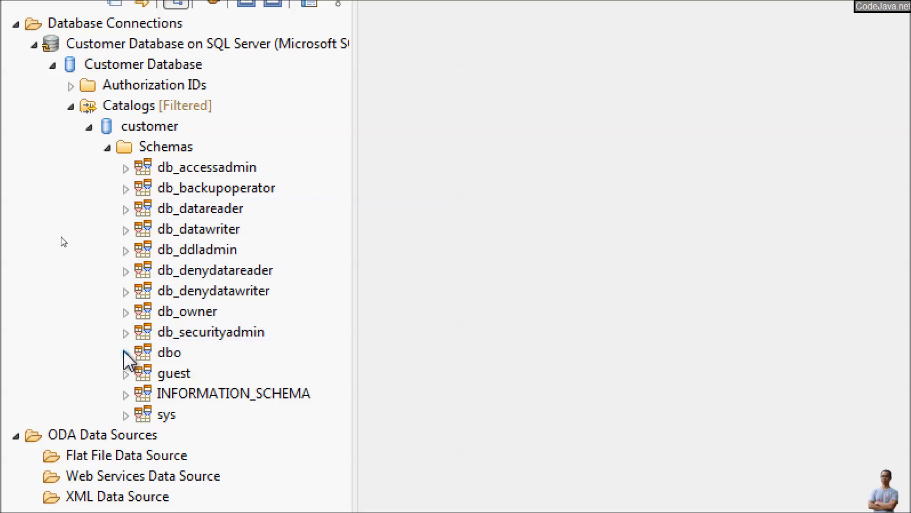
click(126, 353)
click(125, 353)
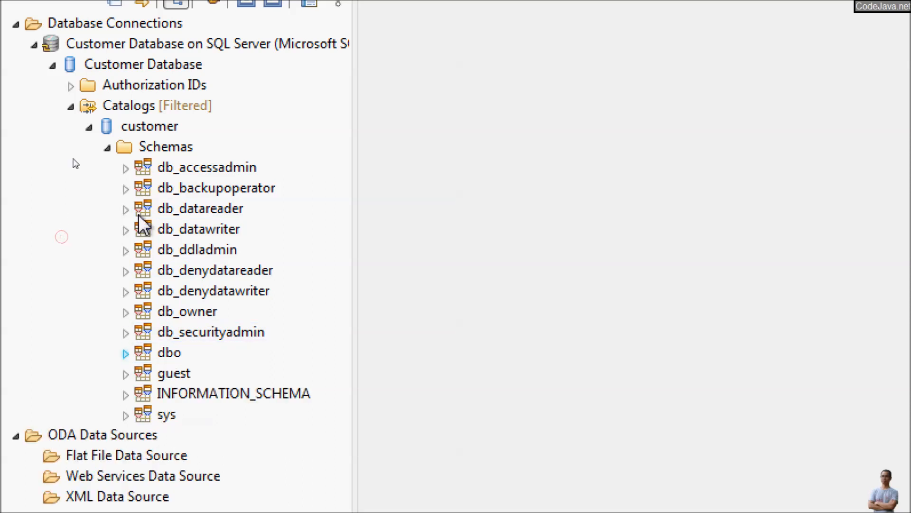
- Enable a Schemas filter for names starting with 'db' so only dbo remains
right_click(178, 146)
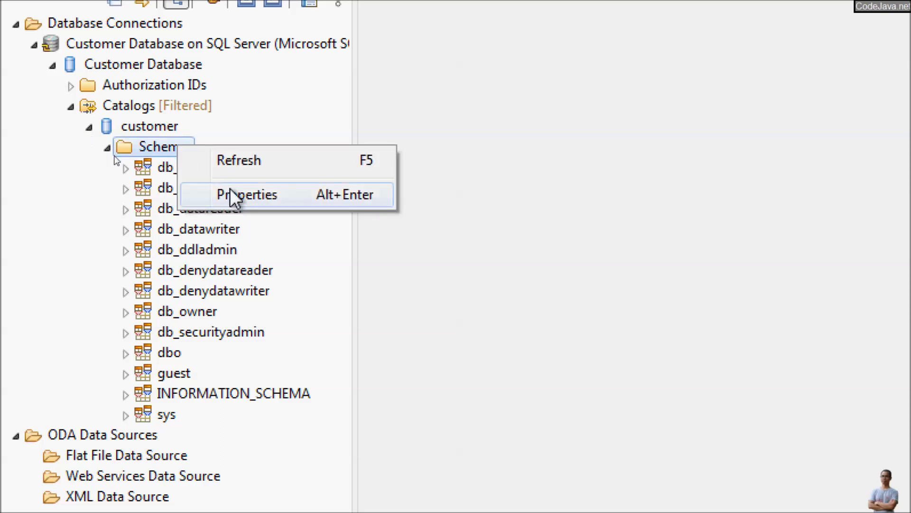
click(233, 195)
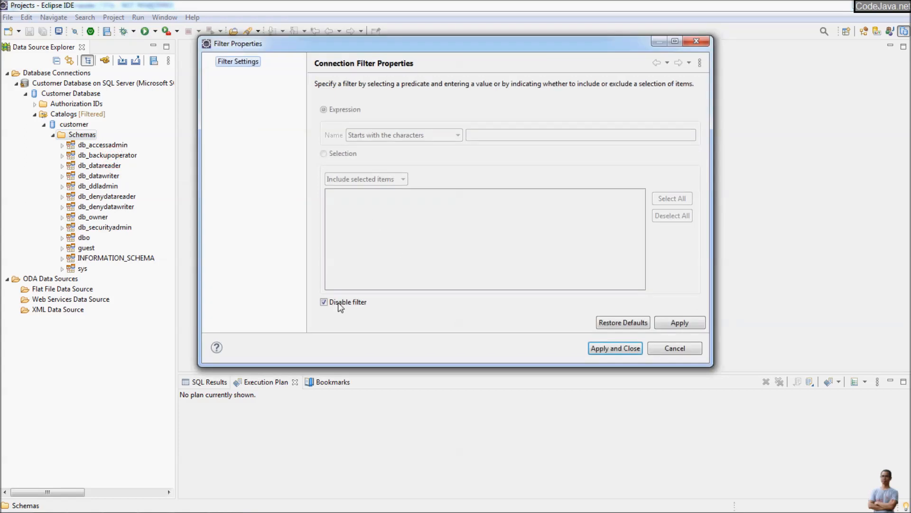
click(324, 302)
click(504, 134)
click(503, 134)
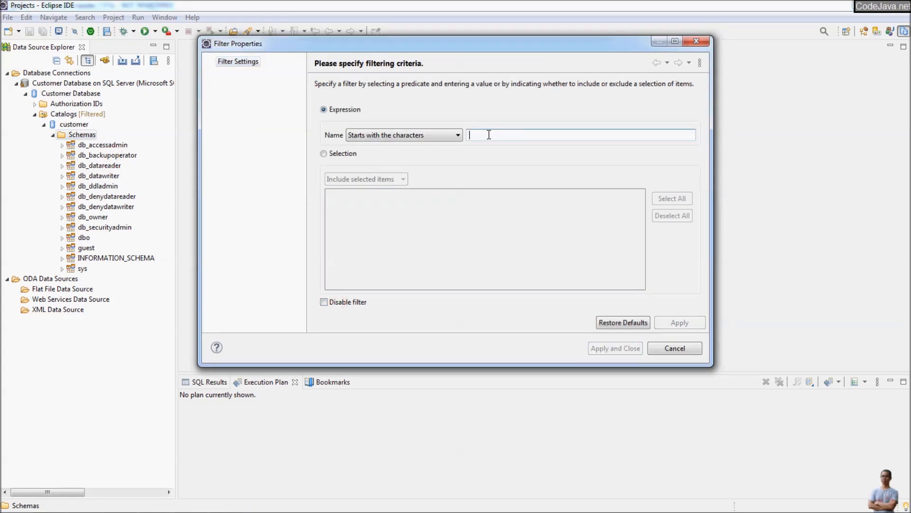
text(dbo)
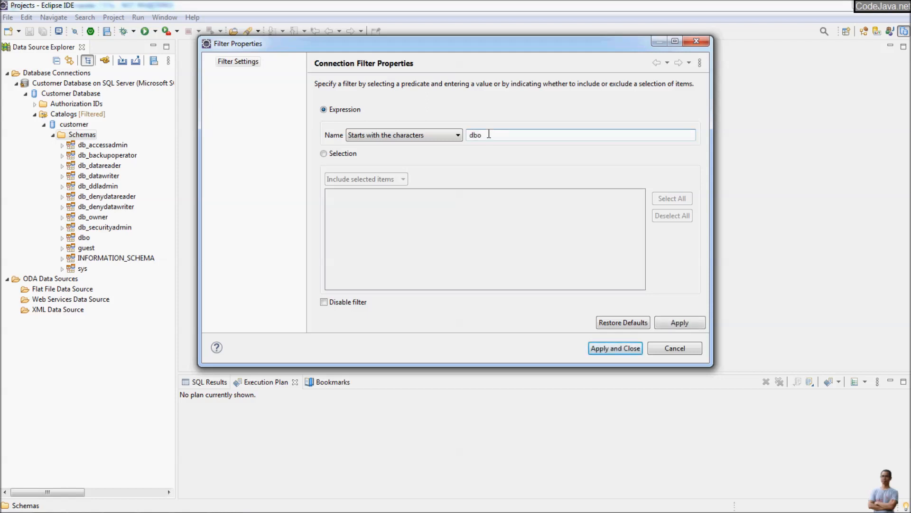
click(604, 348)
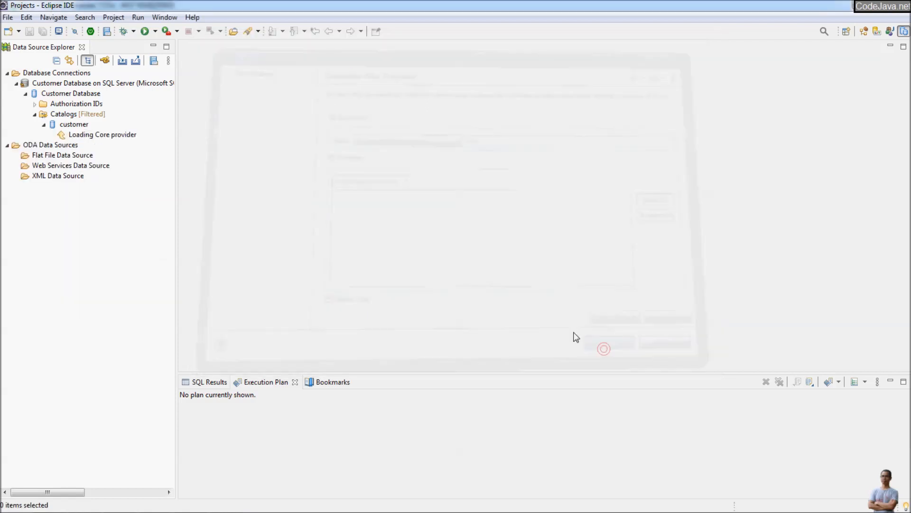
- Expand dbo > Tables > customers to list its columns, then collapse Customer Database
click(53, 135)
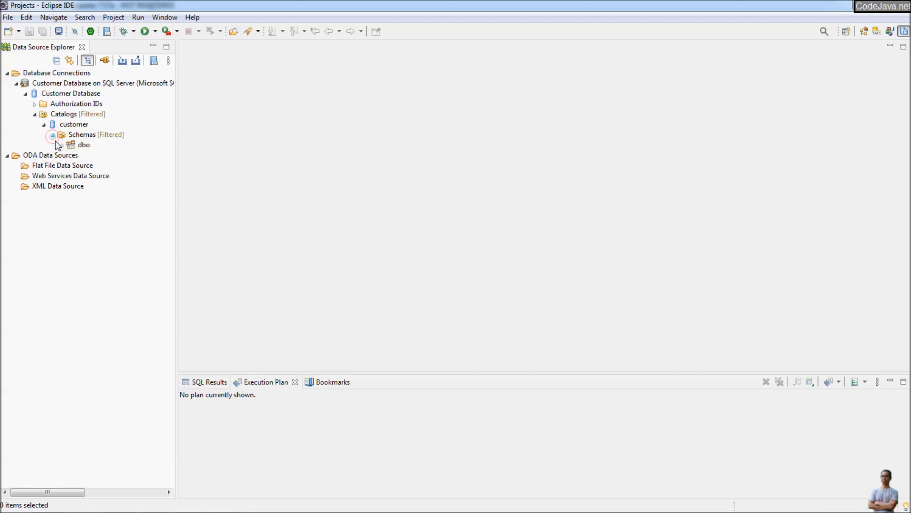
click(62, 145)
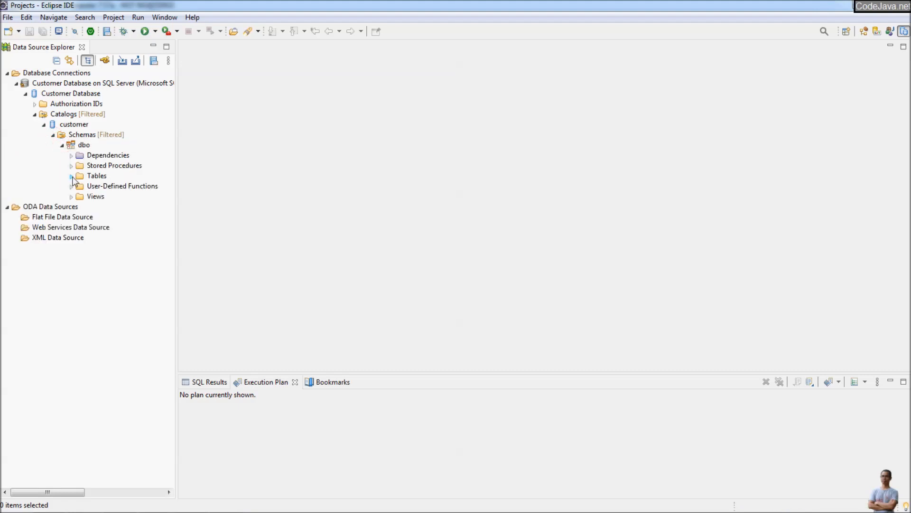
click(71, 176)
click(114, 185)
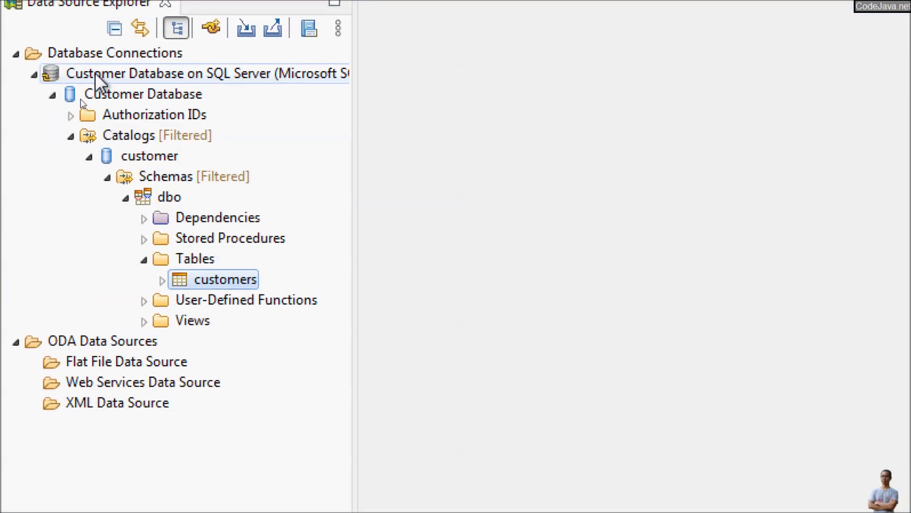
click(162, 281)
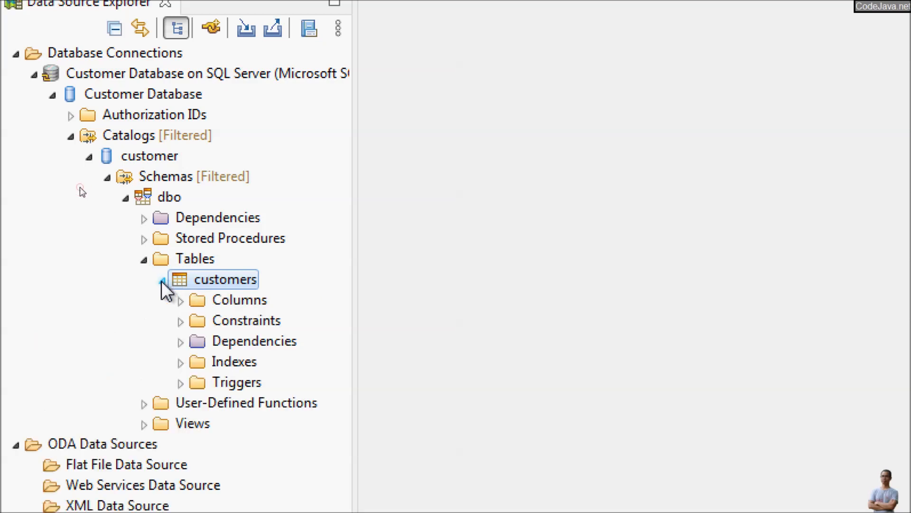
click(179, 303)
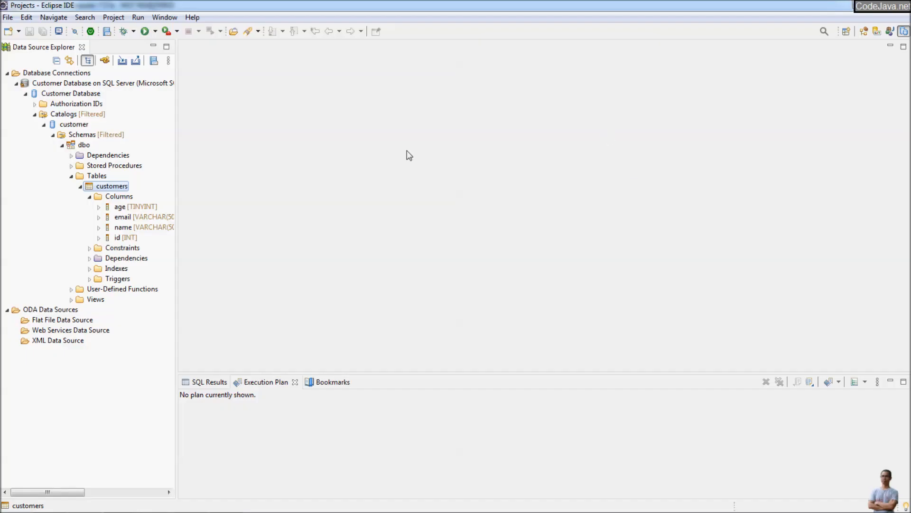
click(25, 94)
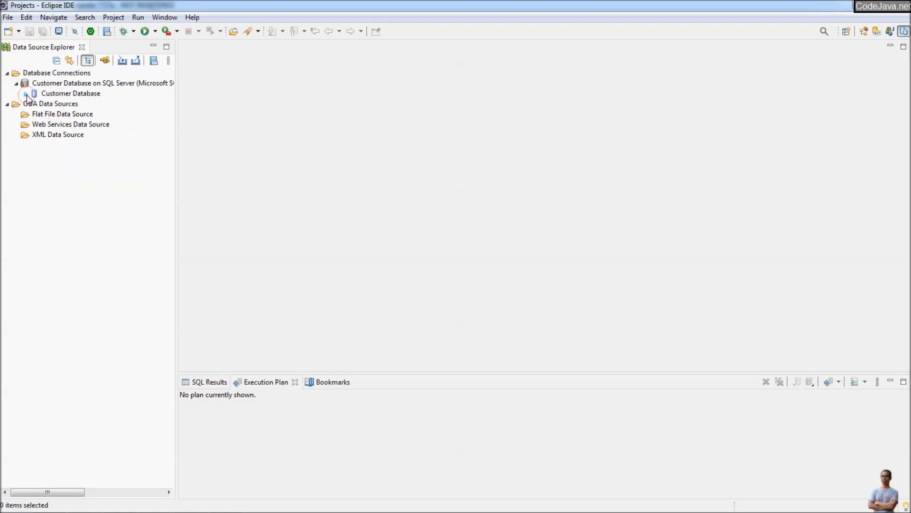
- Start a new connection profile of type SQL Server
click(106, 61)
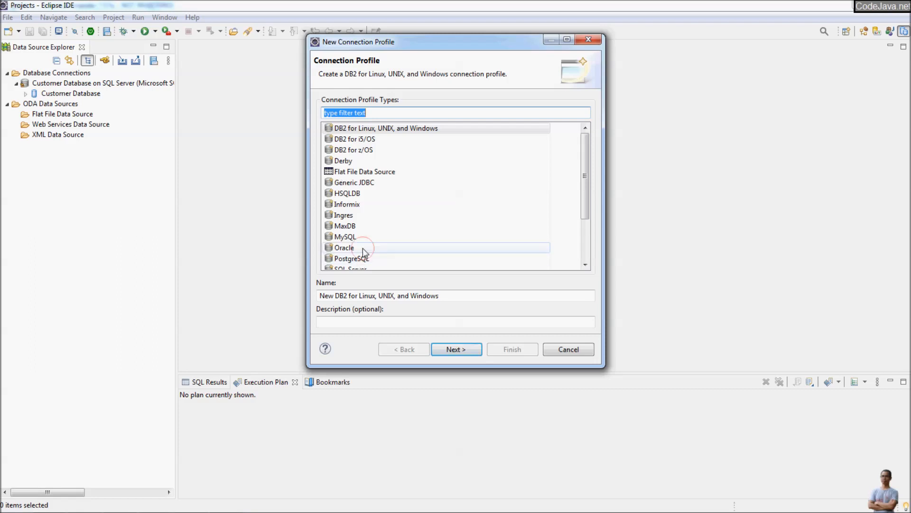
click(363, 249)
scroll(361, 240, down, 2)
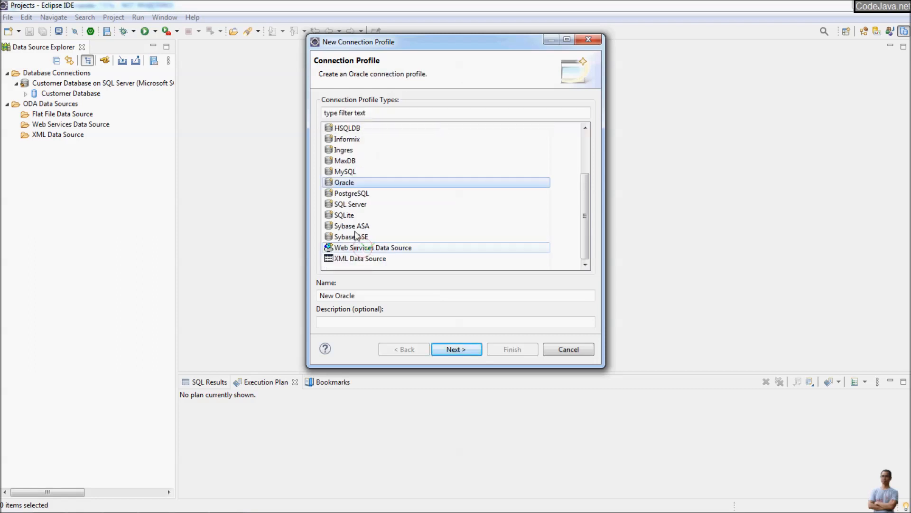
click(351, 205)
click(448, 344)
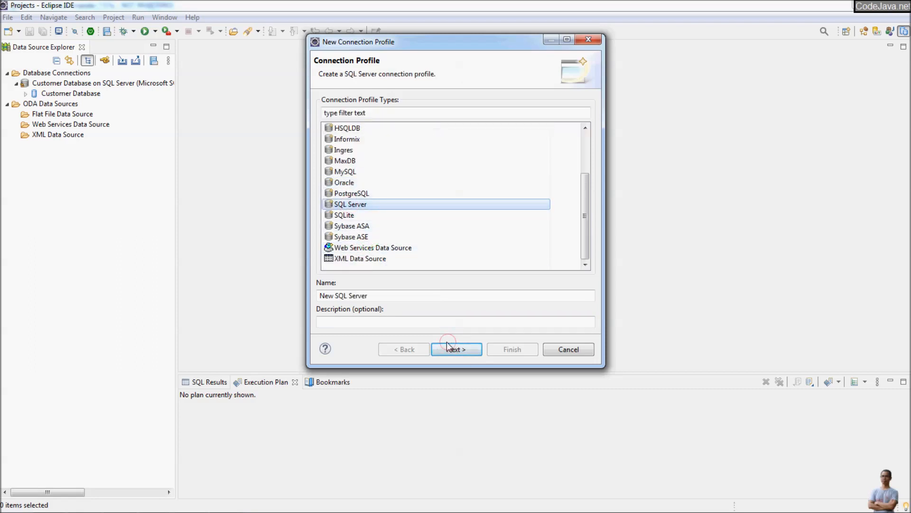
- Name the profile 'Students Database on SQL Server' and continue to the connection details
click(350, 295)
drag(334, 296, 282, 295)
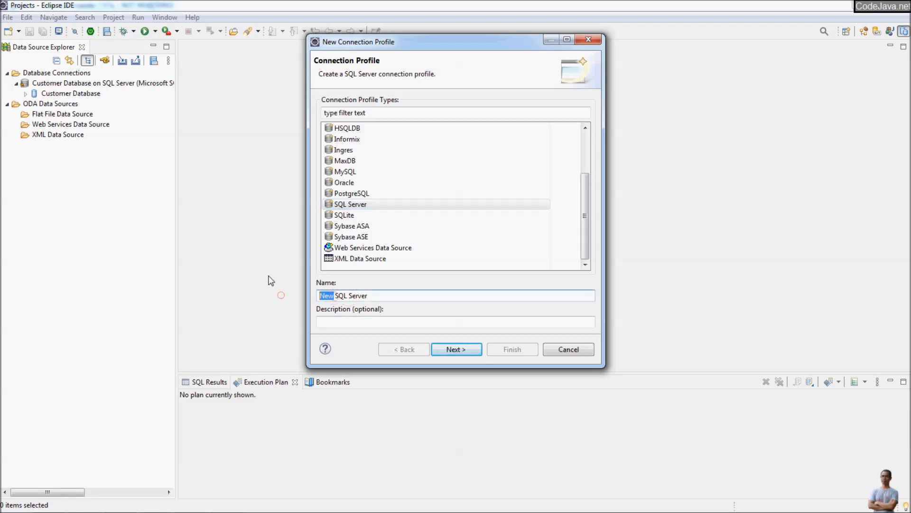
text(Students Datava)
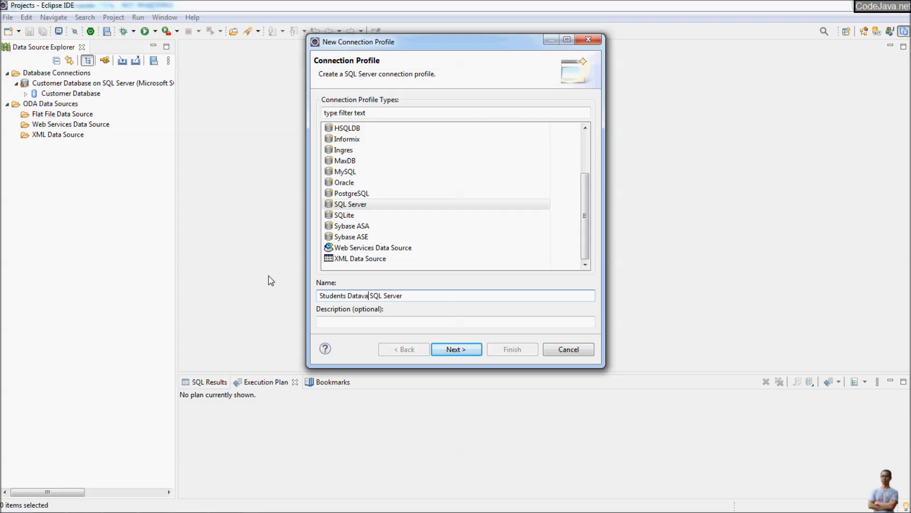
key(BackSpace)
key(BackSpace)
text(base on)
click(449, 348)
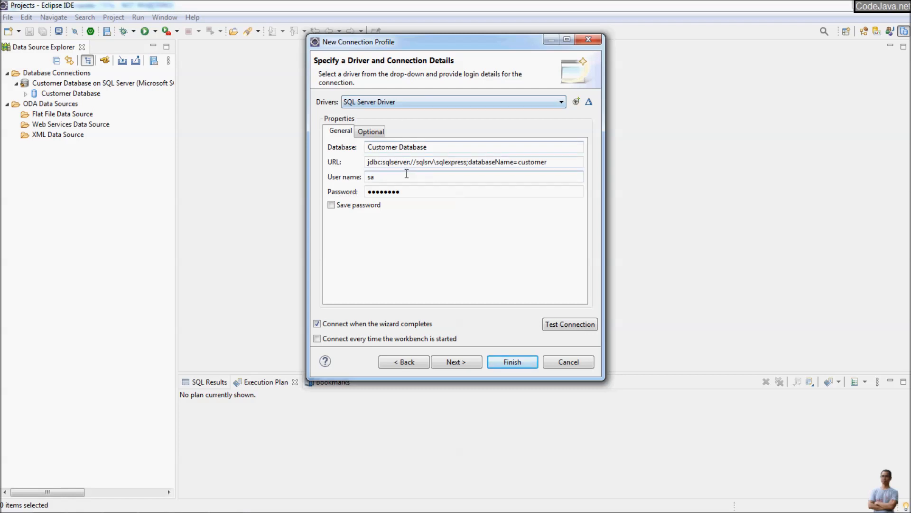
- Change the database name to 'Student Database' and delete the customer database name from the URL
click(393, 147)
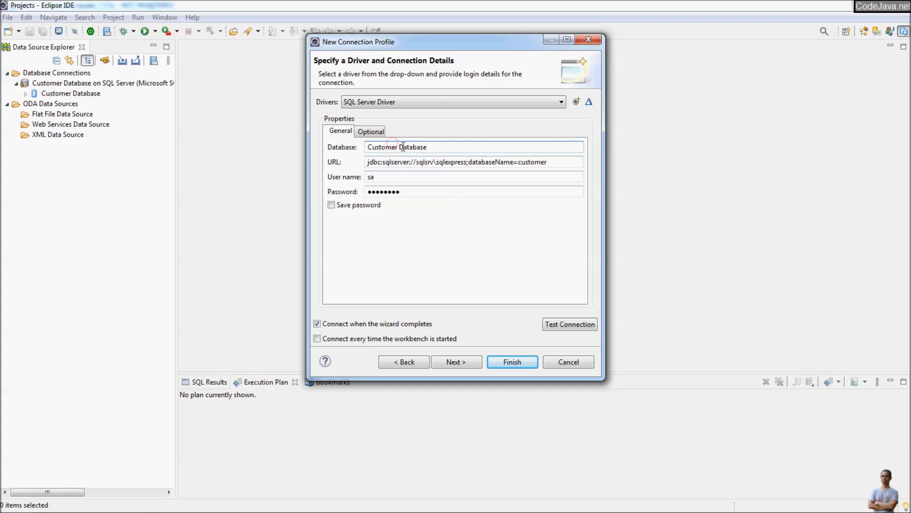
double_click(403, 147)
text(Student)
click(522, 163)
drag(522, 163, 594, 164)
key(Delete)
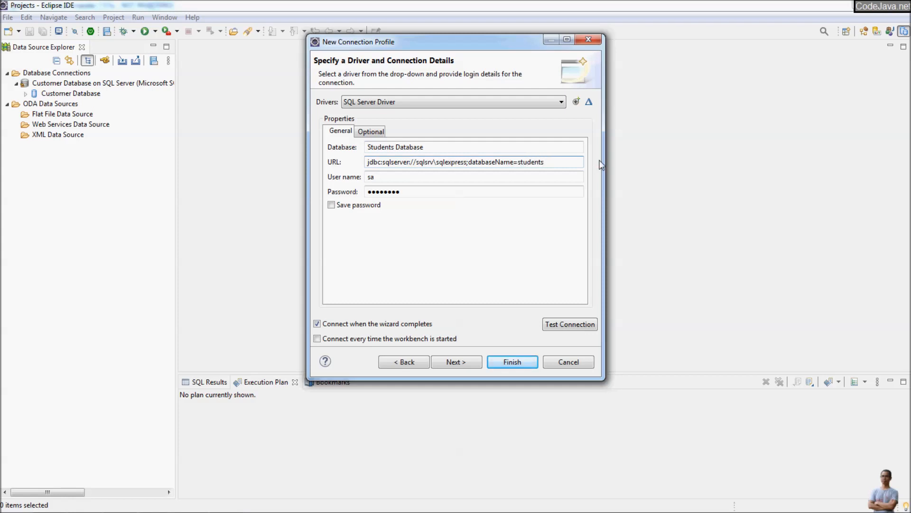
- Save the password, confirm a successful ping, and finish creating the Students connection
click(356, 207)
click(565, 329)
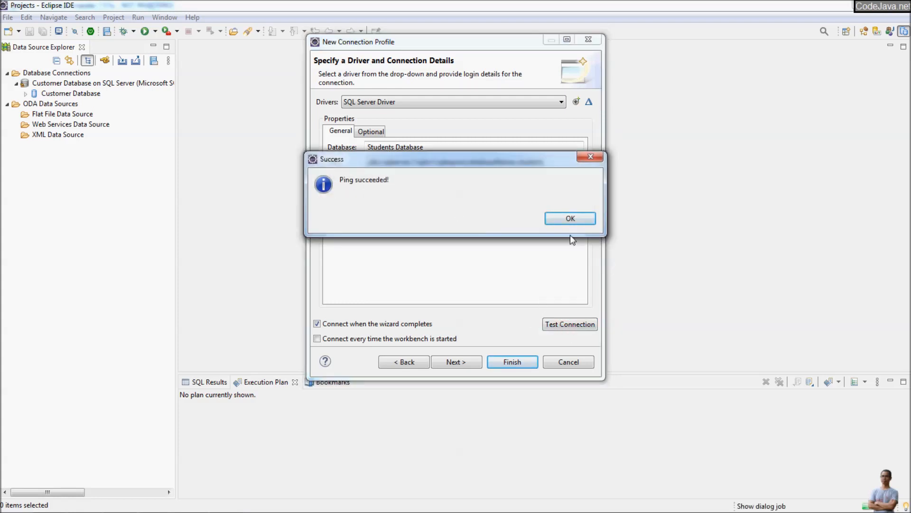
click(570, 220)
click(457, 361)
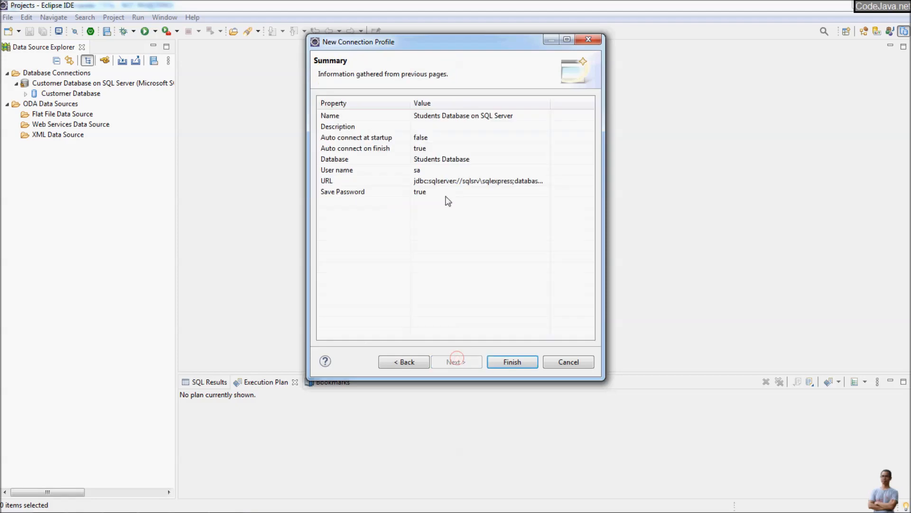
click(513, 361)
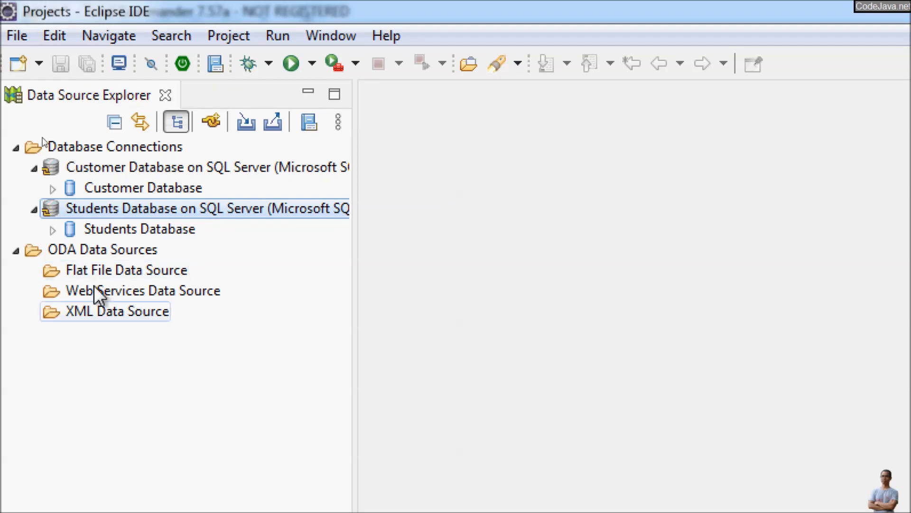
- Expand students > Schemas > dbo > Tables > student_details to see mark, name, id, then collapse Tables and dbo
click(53, 230)
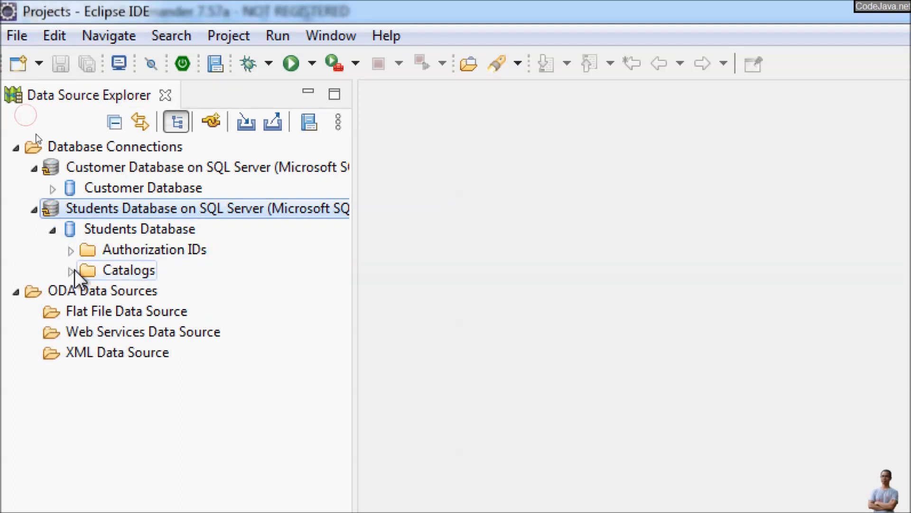
click(71, 270)
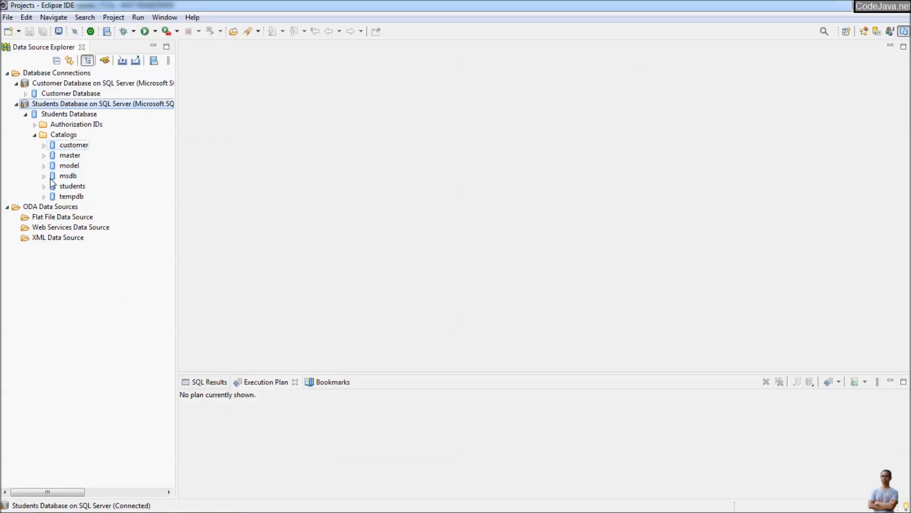
click(43, 186)
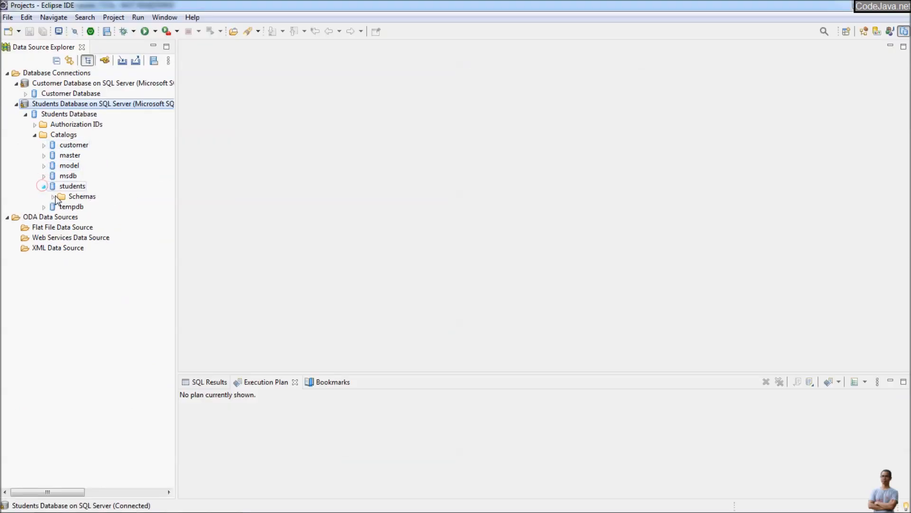
click(52, 197)
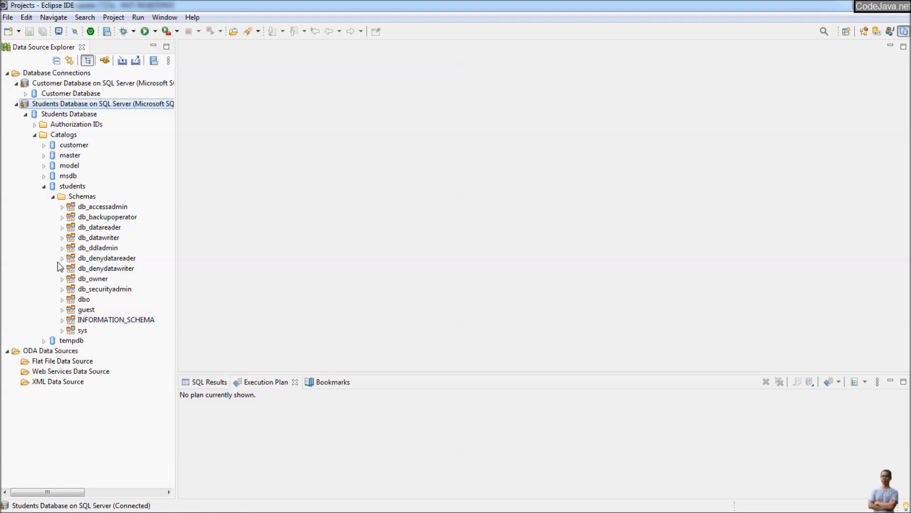
click(61, 299)
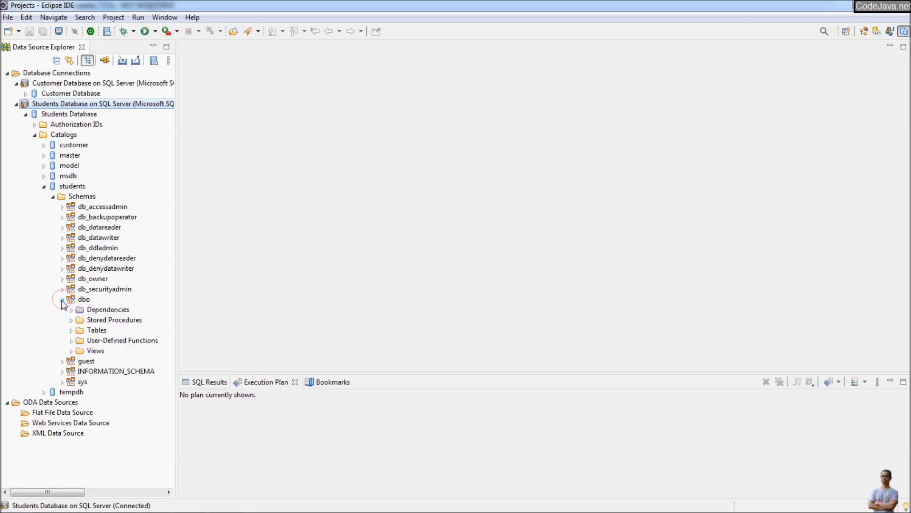
click(72, 329)
click(114, 340)
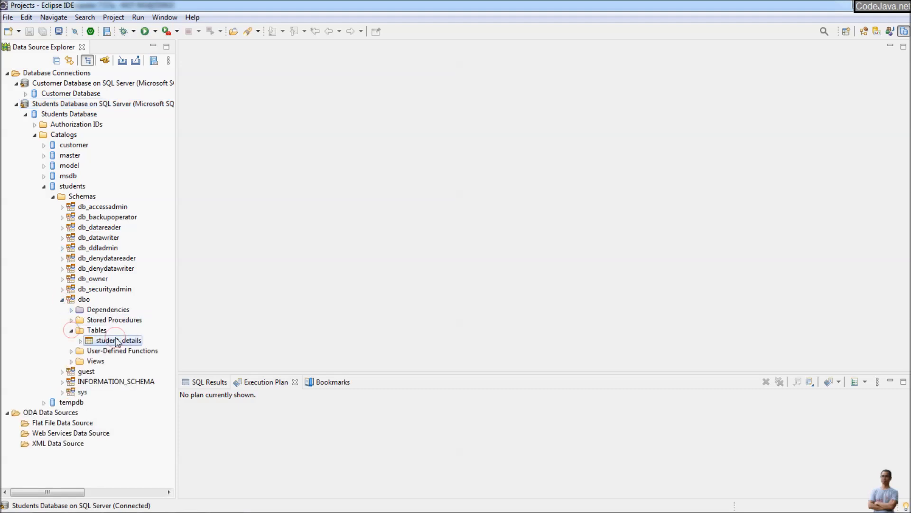
click(80, 340)
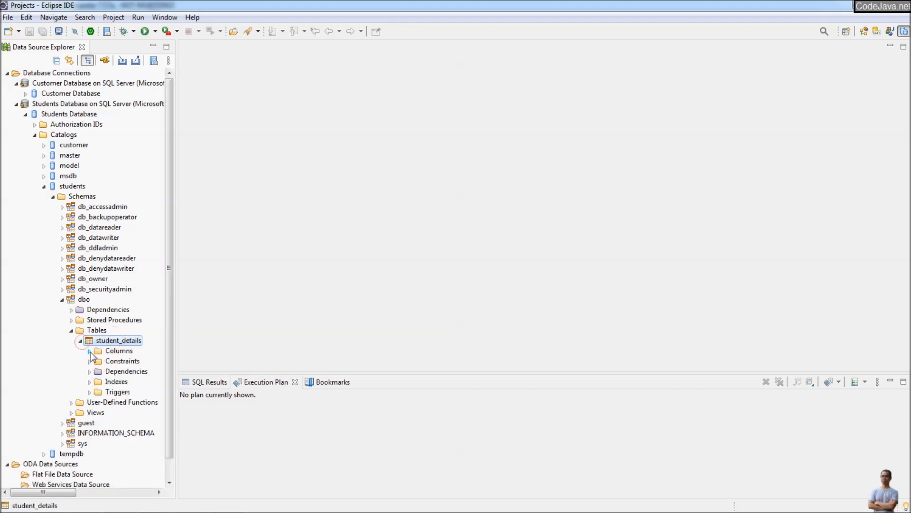
click(90, 350)
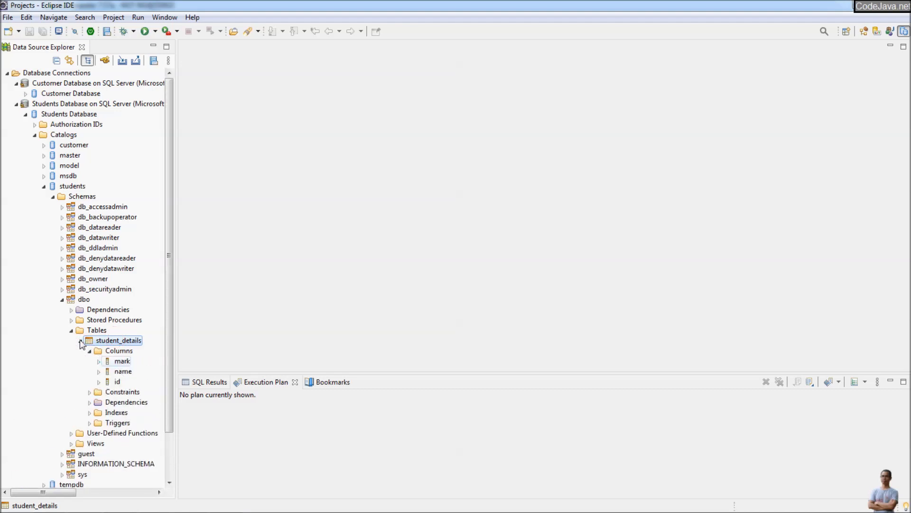
click(71, 329)
click(61, 299)
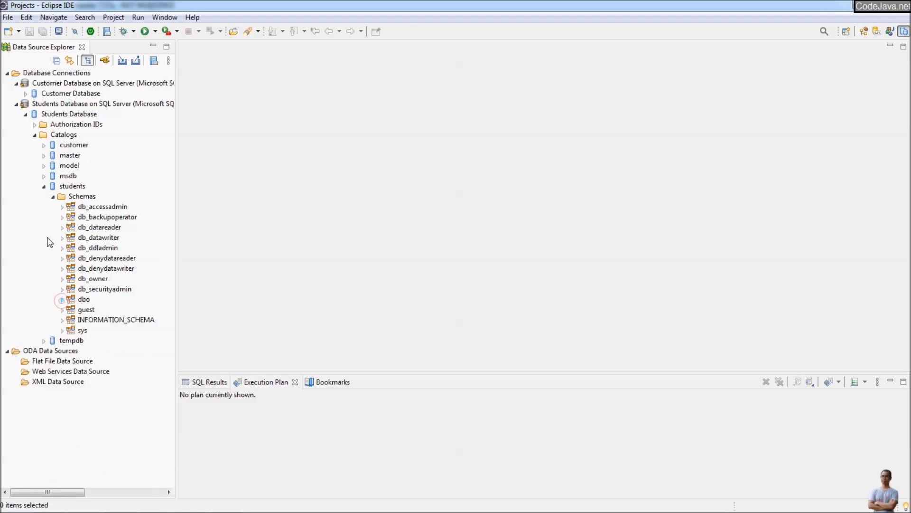
- Enable a filter on the students catalog's Schemas for names starting with 'dbo' and apply it
right_click(94, 198)
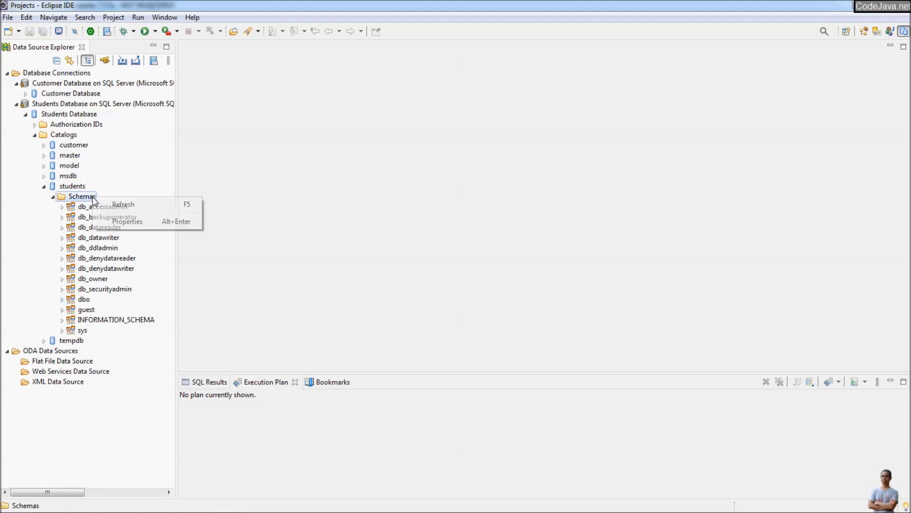
click(128, 221)
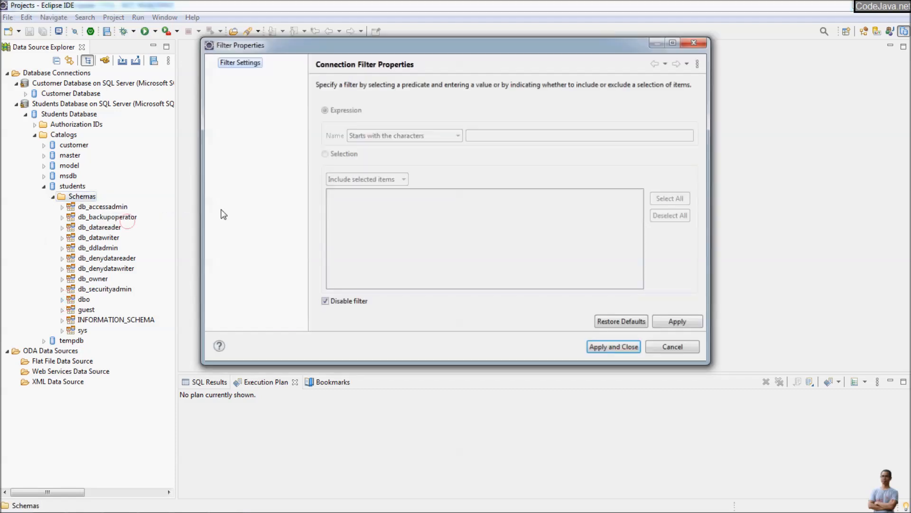
click(324, 302)
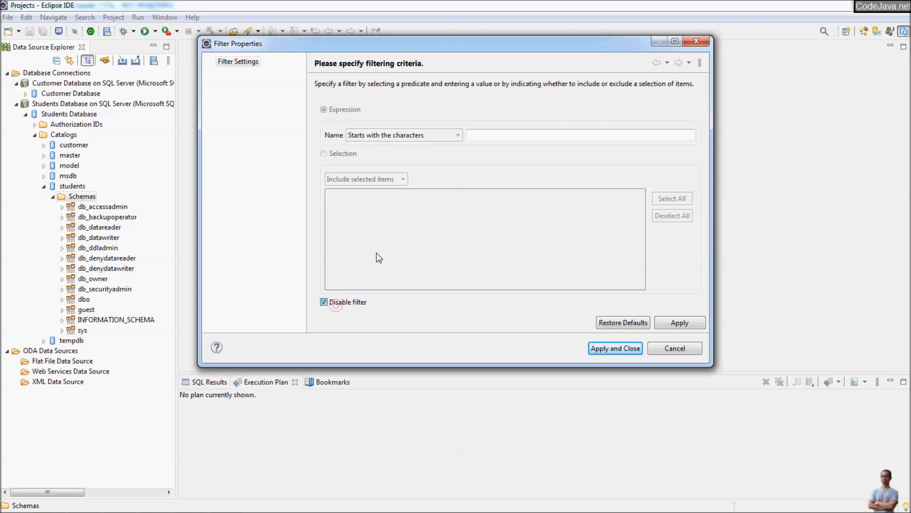
click(487, 135)
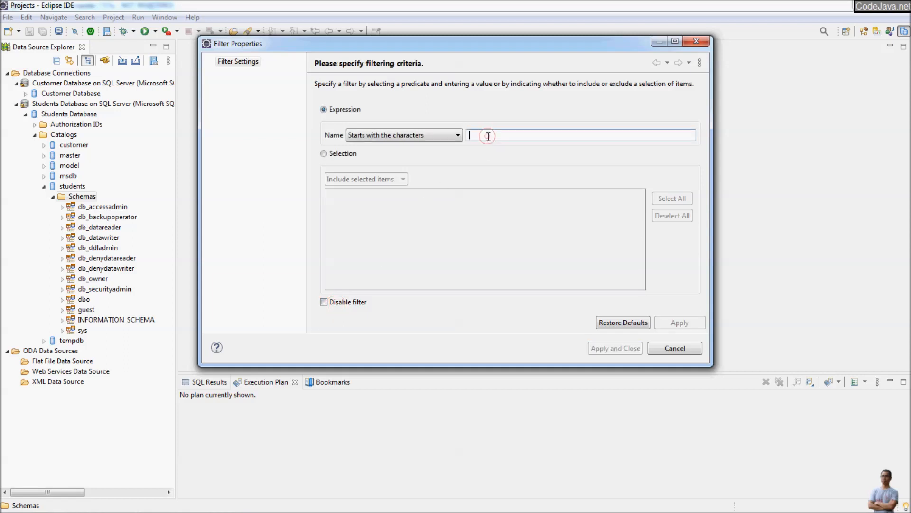
text(dbo)
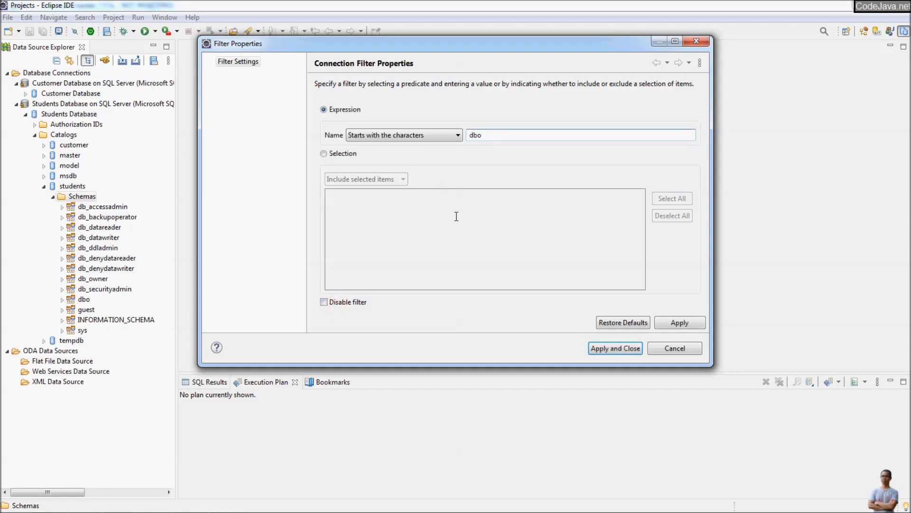
click(599, 348)
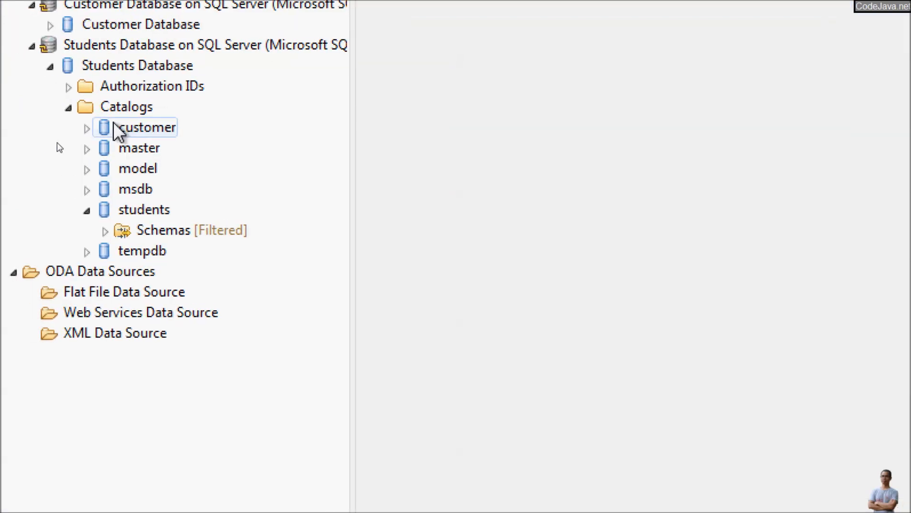
click(89, 128)
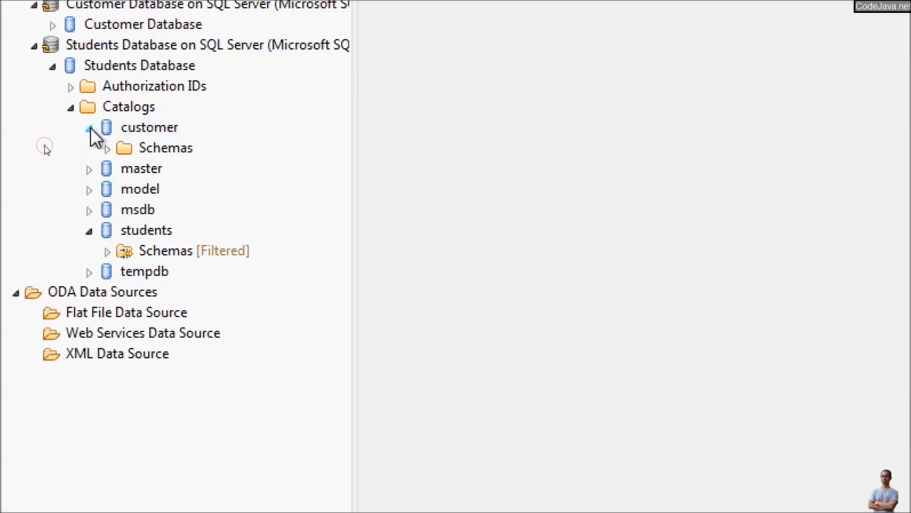
click(108, 148)
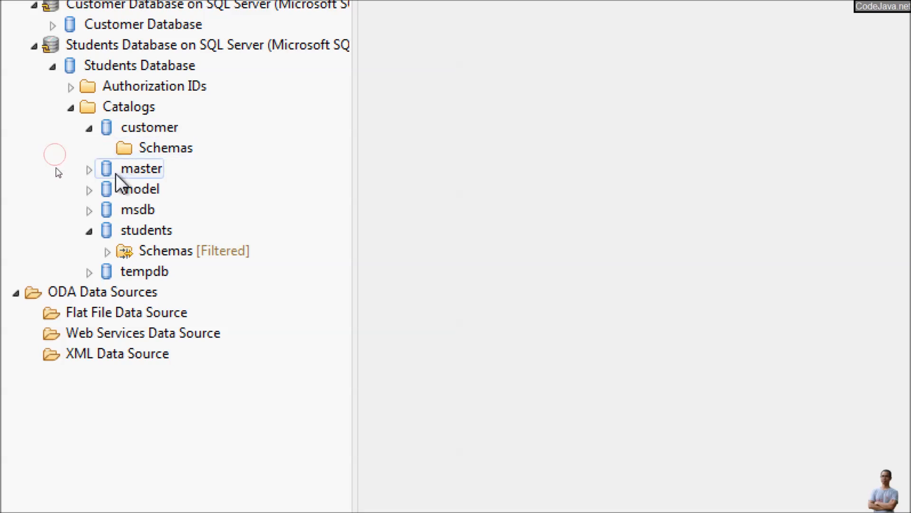
click(144, 250)
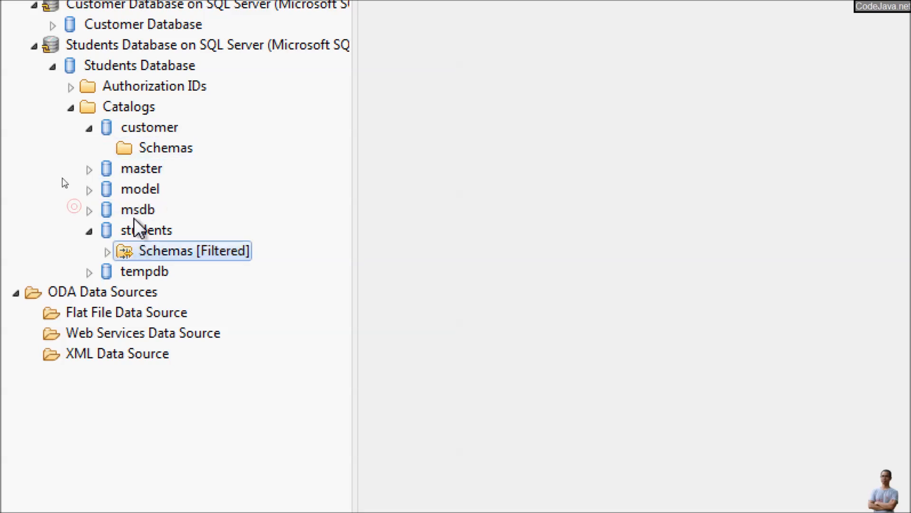
click(148, 126)
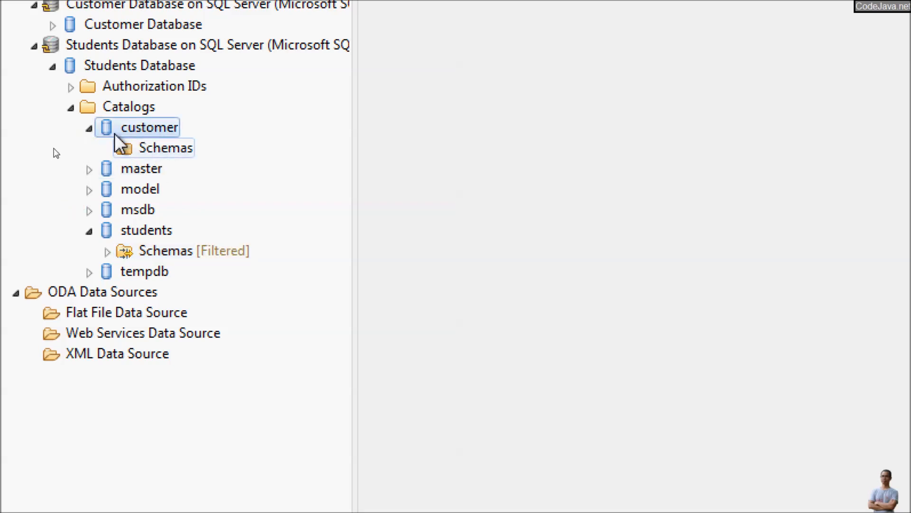
click(89, 128)
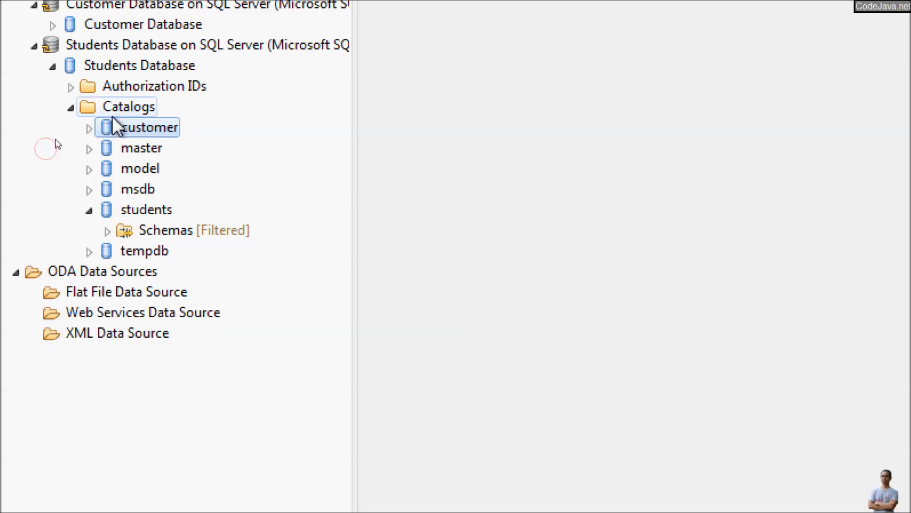
- Enable the Students Database Catalogs filter so only names starting with 'studen' appear
right_click(127, 109)
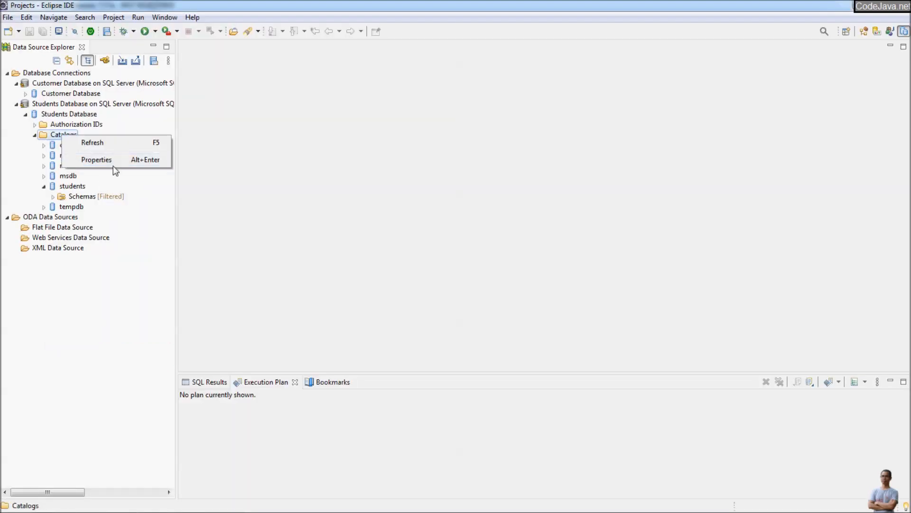
click(113, 165)
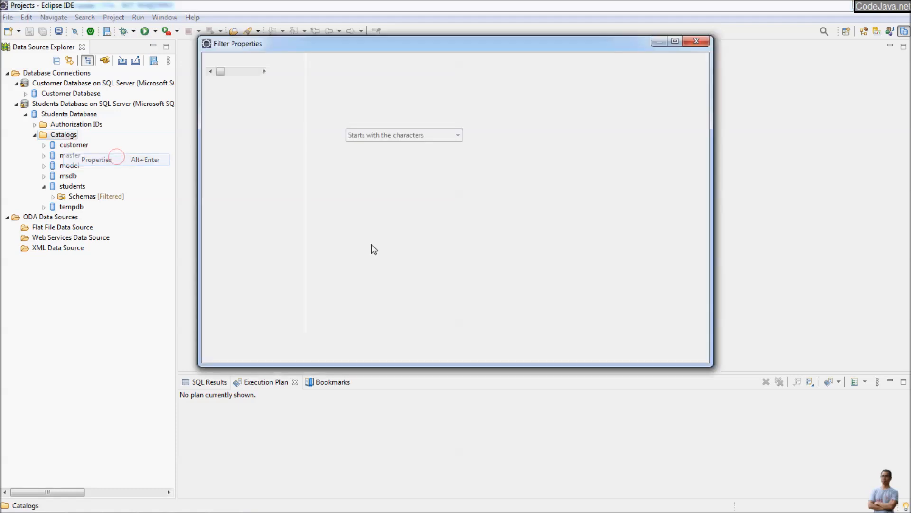
click(338, 302)
click(486, 134)
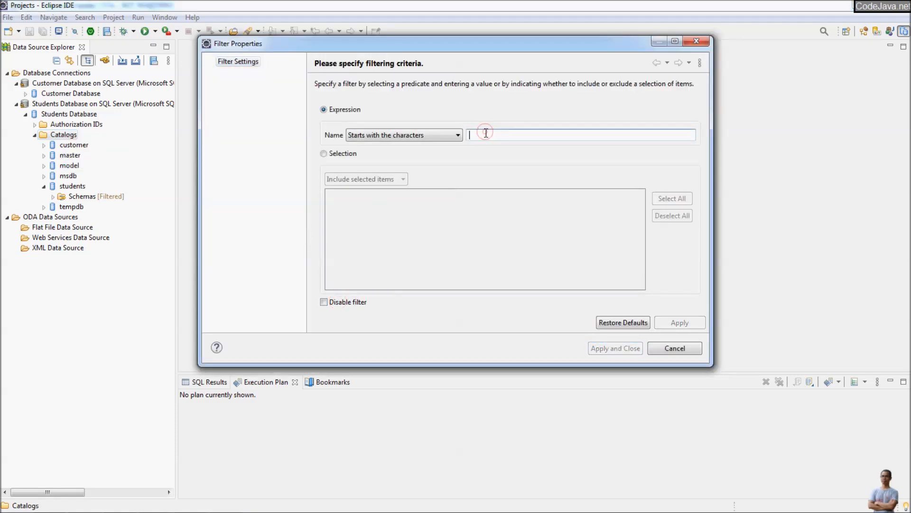
text(studen)
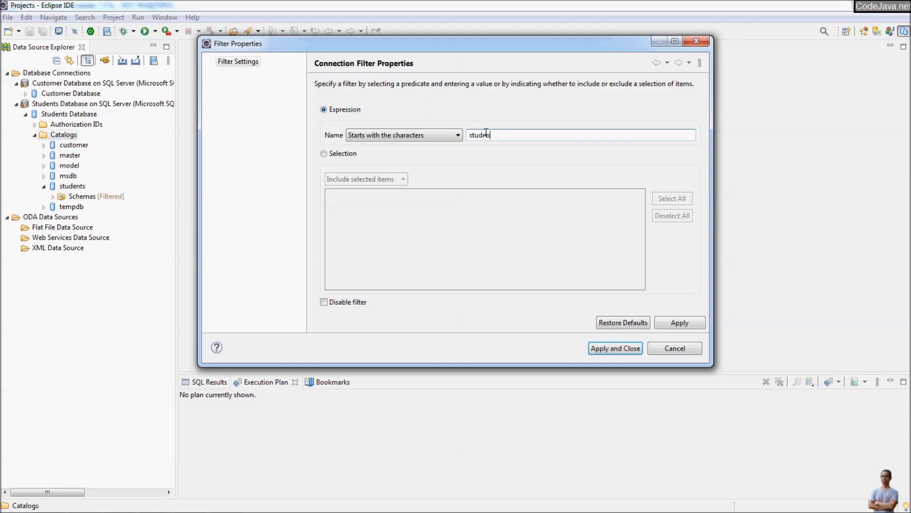
click(613, 347)
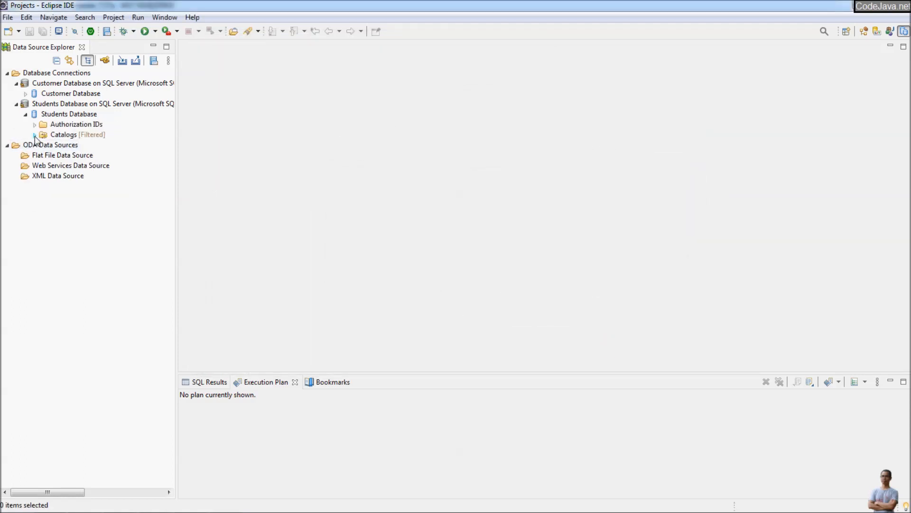
- Expand the filtered Students tree through students > dbo > Tables to student_details' columns
click(34, 134)
click(44, 144)
click(53, 155)
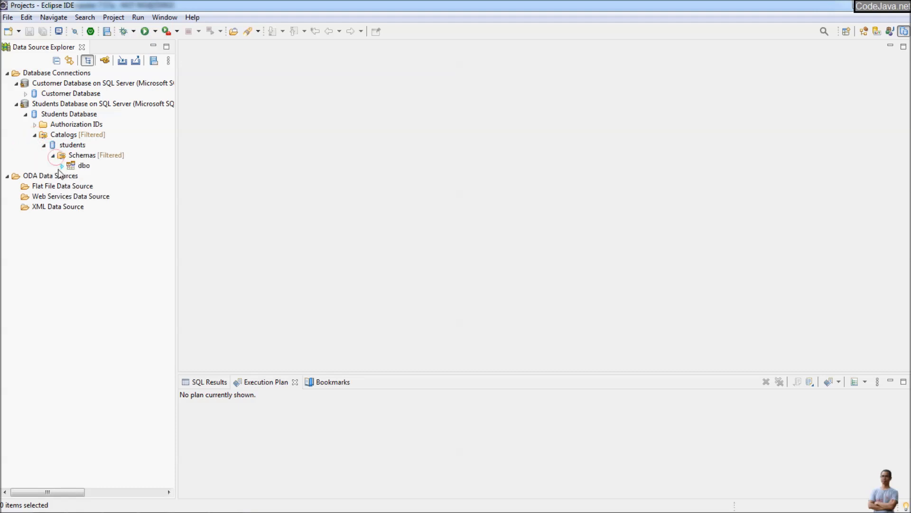
click(62, 166)
click(71, 176)
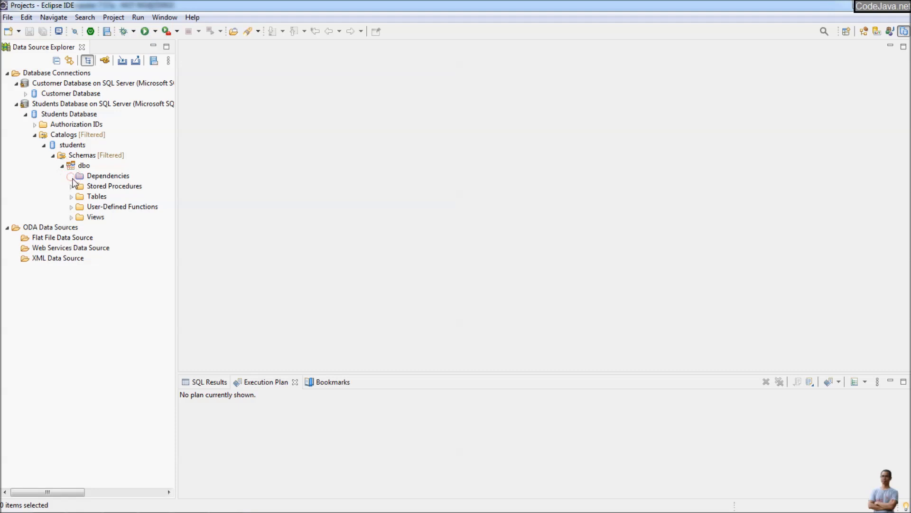
click(72, 196)
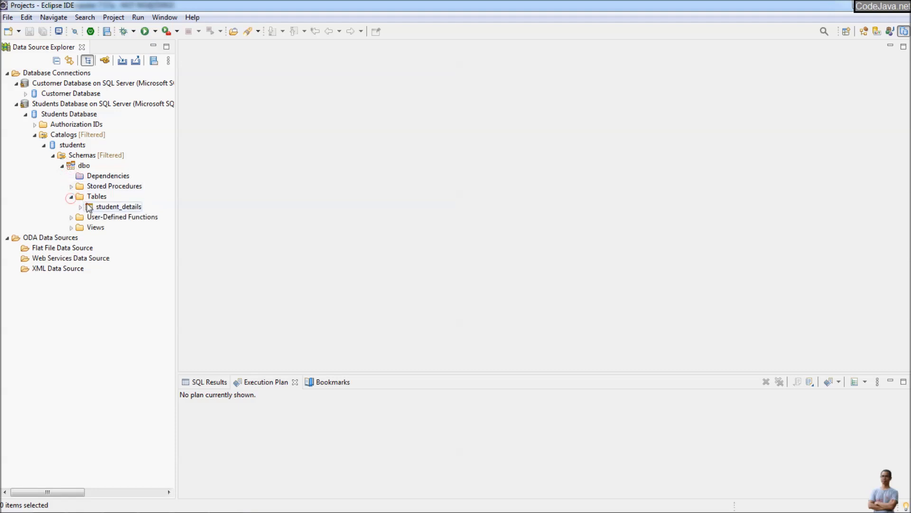
click(80, 206)
click(90, 217)
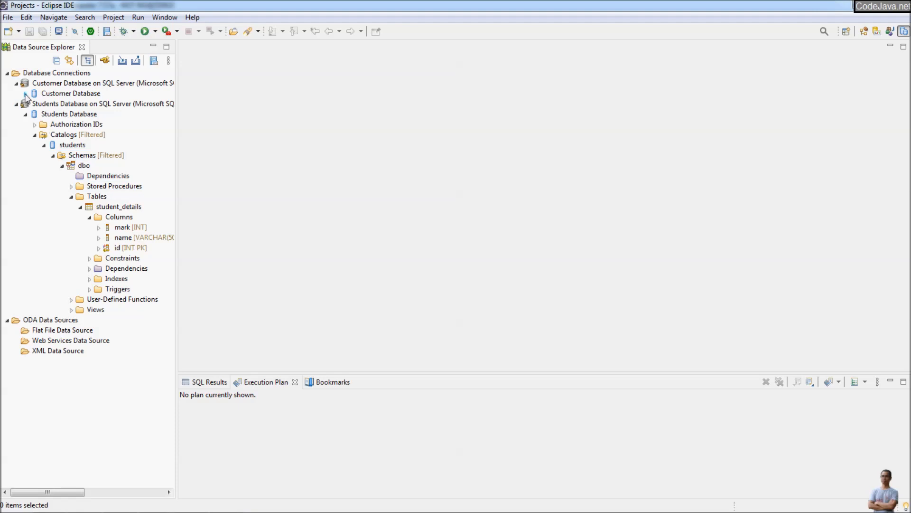
- Expand Customer Database and collapse the Students Database connection
click(26, 94)
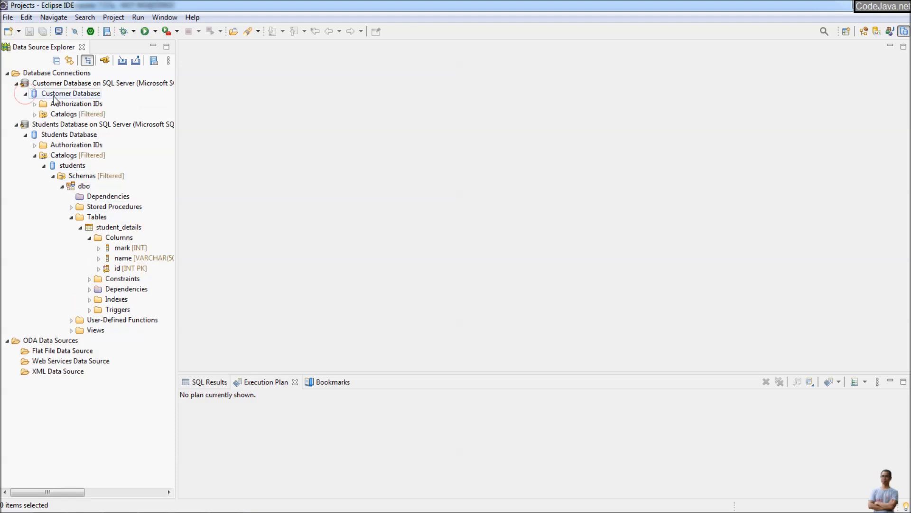
click(16, 125)
click(90, 127)
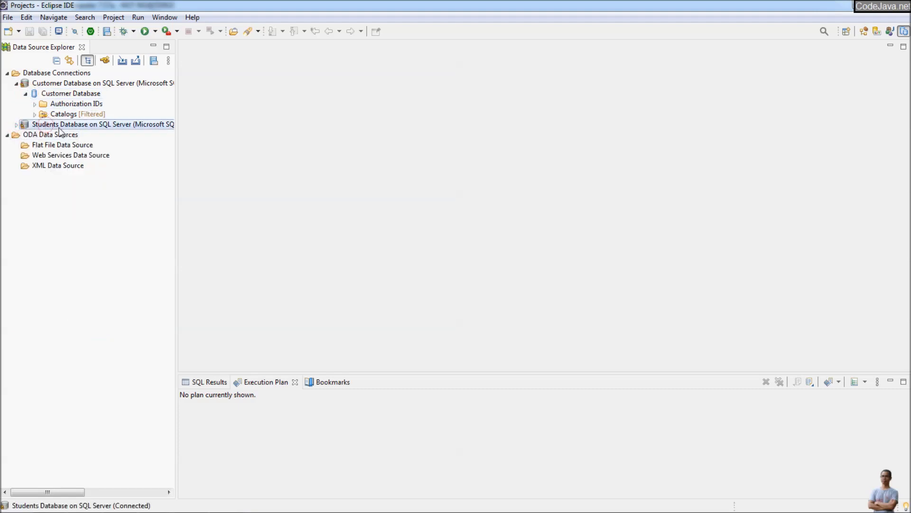
- Disconnect and reconnect Students Database, then expand it to show Authorization IDs and Catalogs
right_click(94, 125)
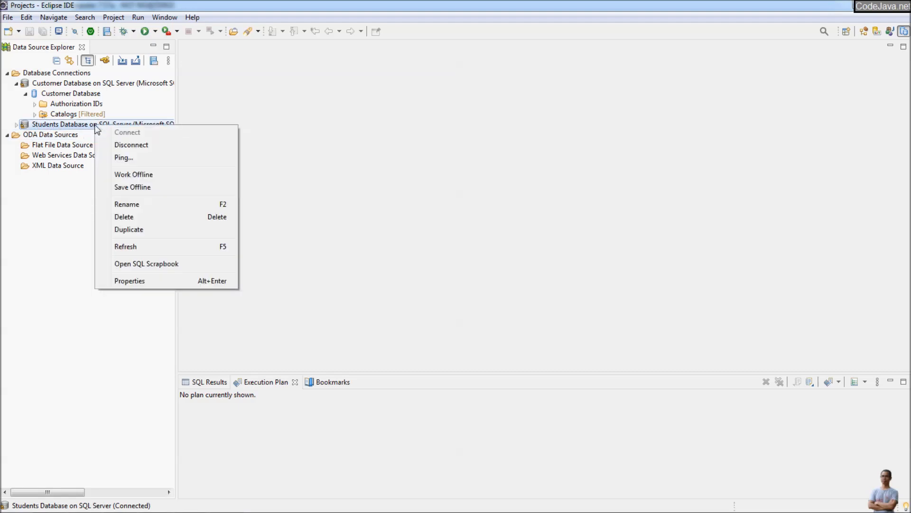
click(132, 146)
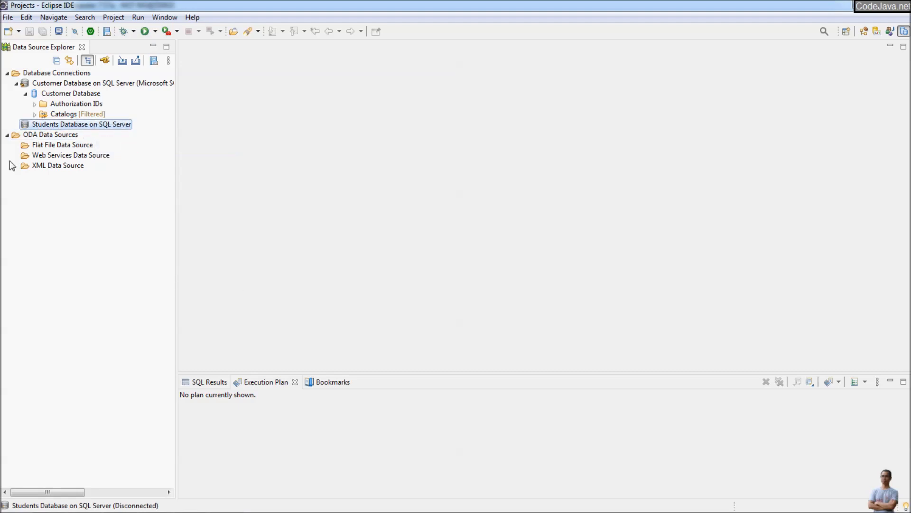
right_click(62, 126)
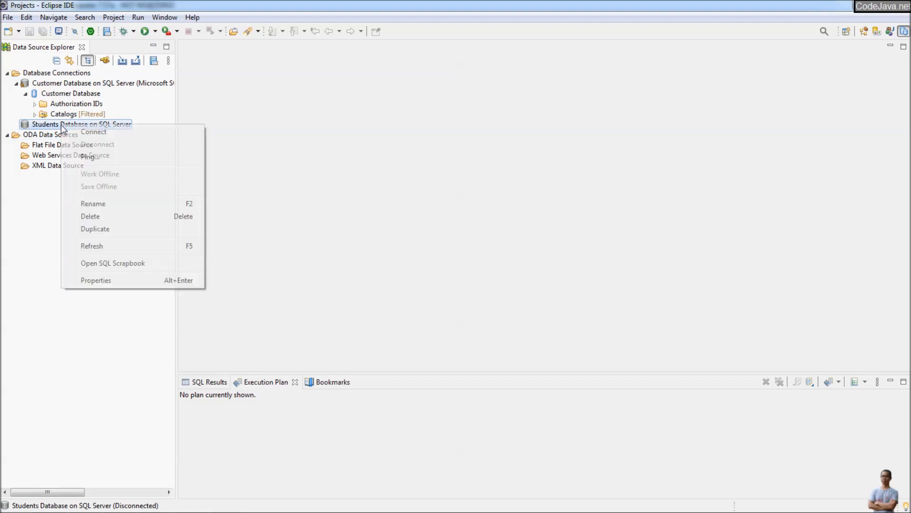
click(107, 134)
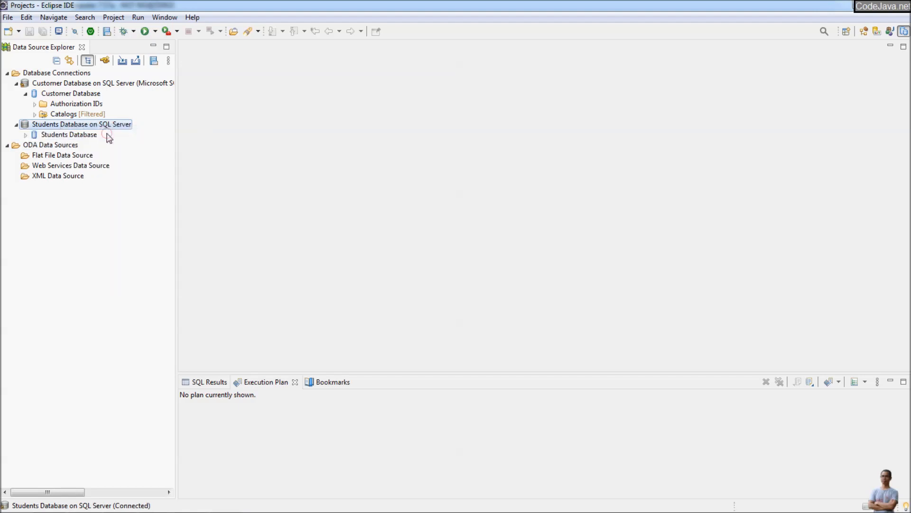
click(26, 135)
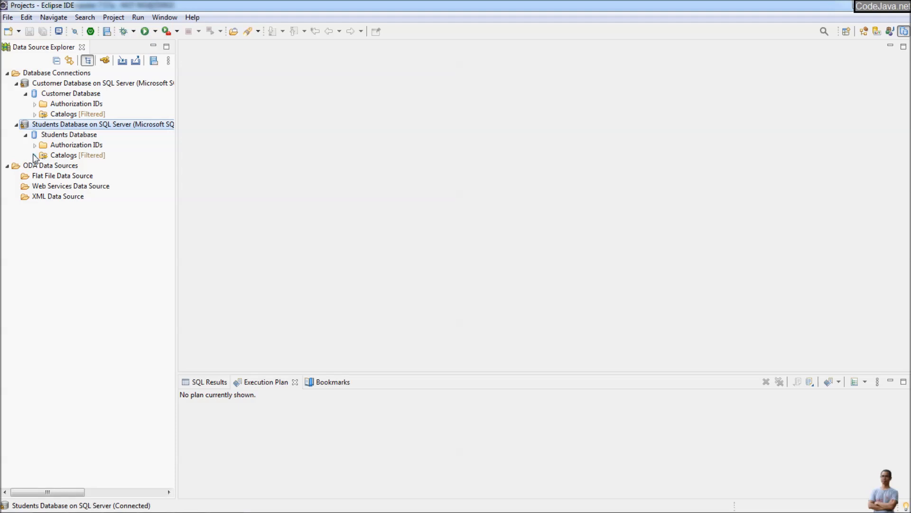
- Expand Customer Database's Catalogs > customer > Schemas > dbo to reveal its object folders
click(34, 156)
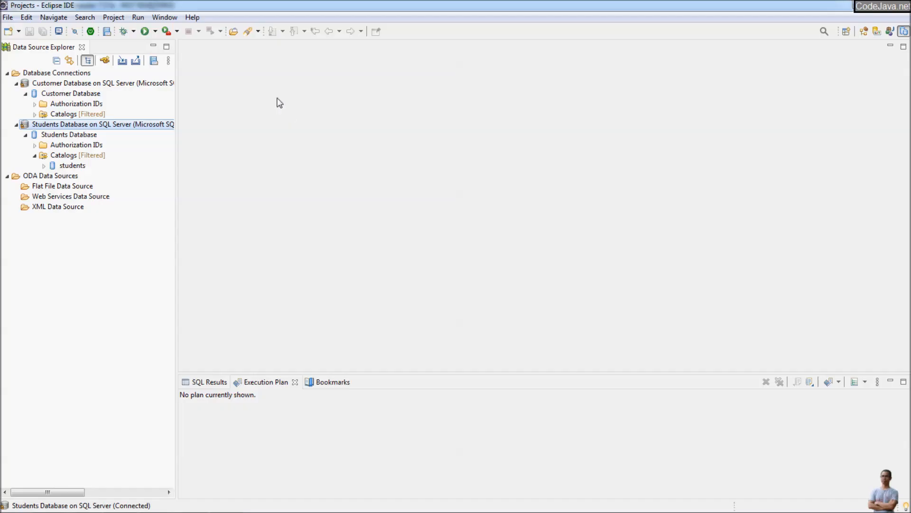
click(35, 114)
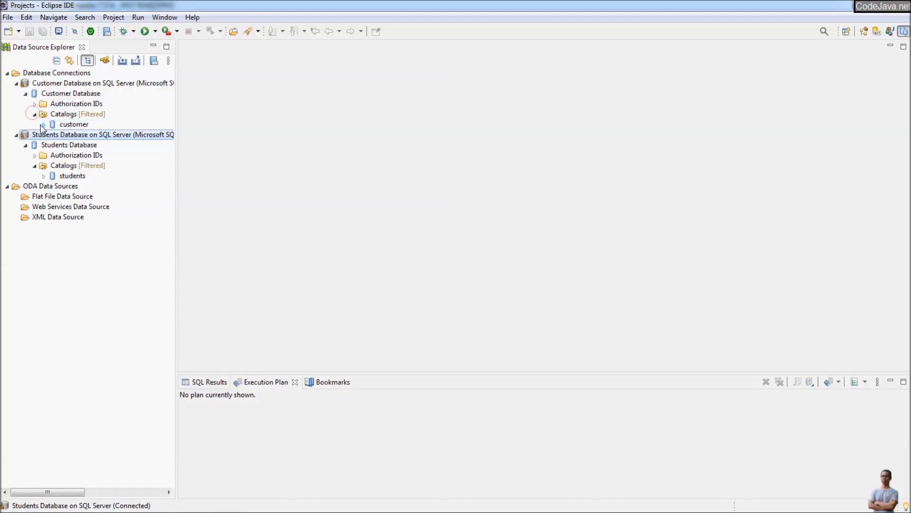
click(44, 125)
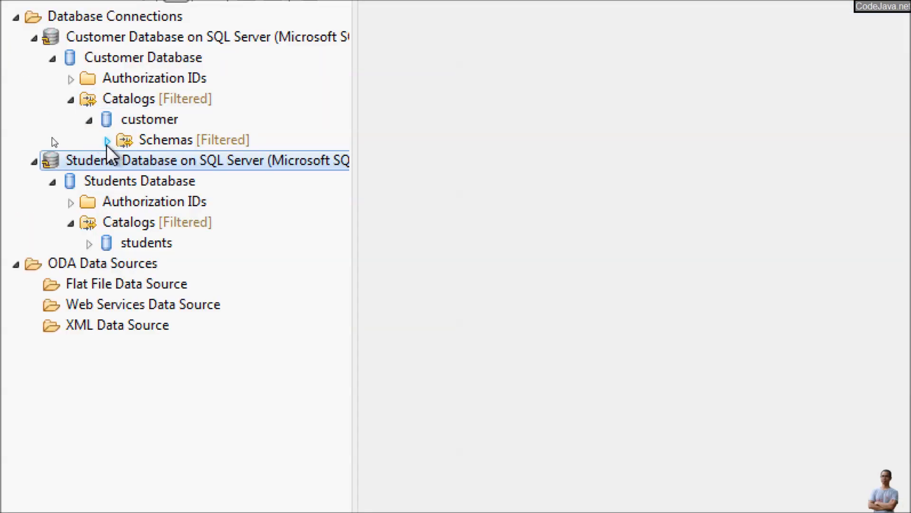
click(107, 141)
click(126, 162)
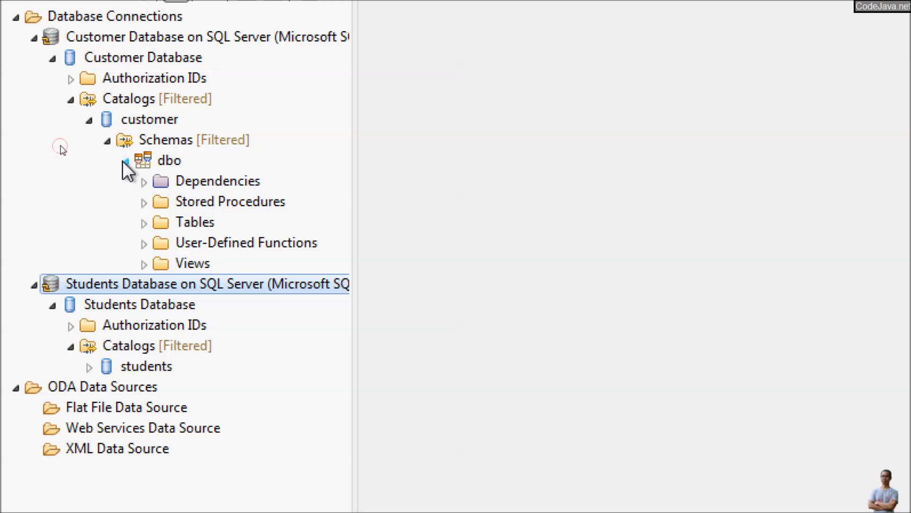
right_click(100, 281)
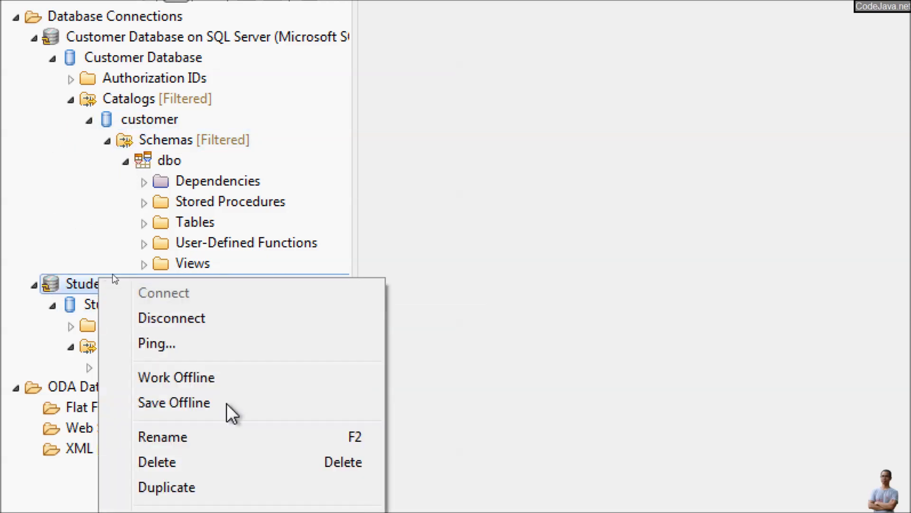
- Disconnect Students Database and expand Tables > customers > Columns
click(197, 319)
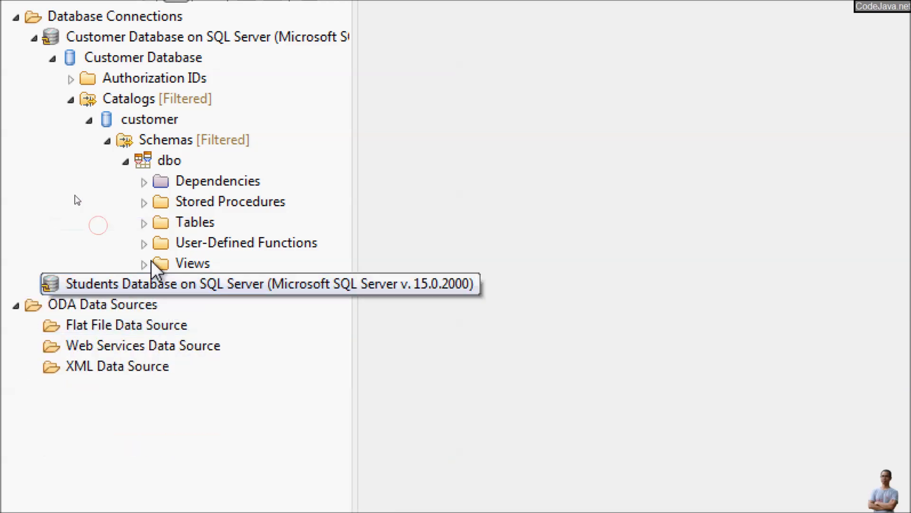
click(144, 223)
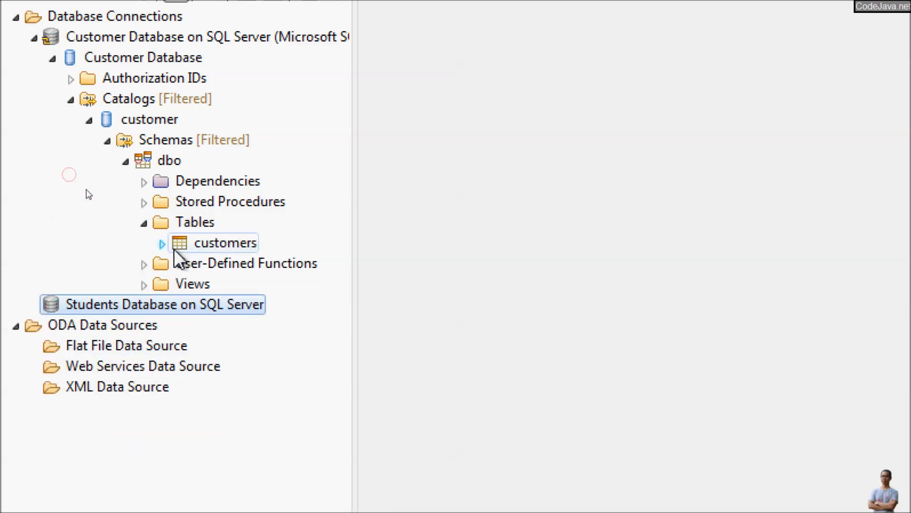
click(162, 244)
click(181, 264)
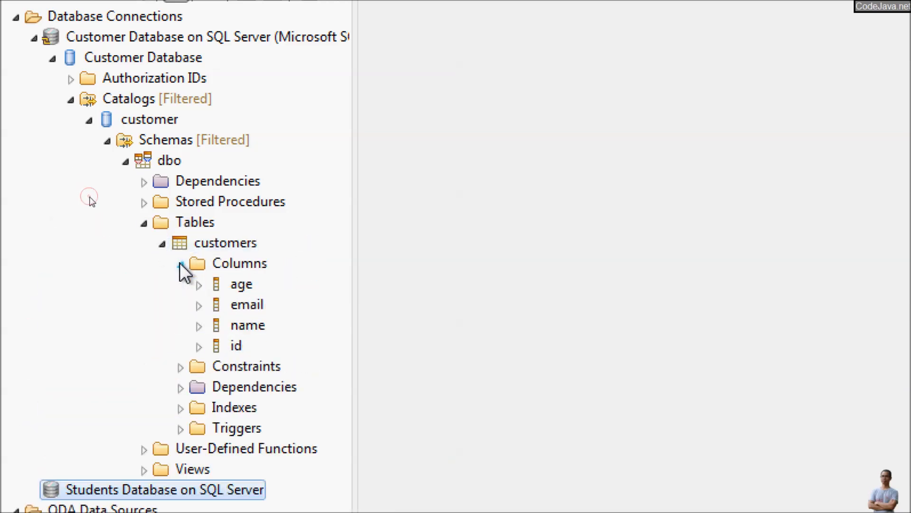
- Show the customers table's sample contents and enlarge the SQL Results panel
right_click(221, 242)
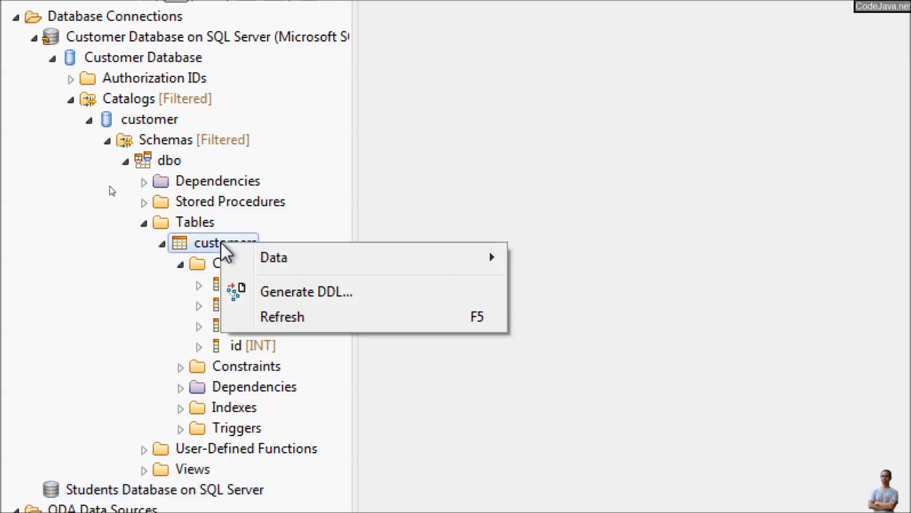
mouse_move(266, 256)
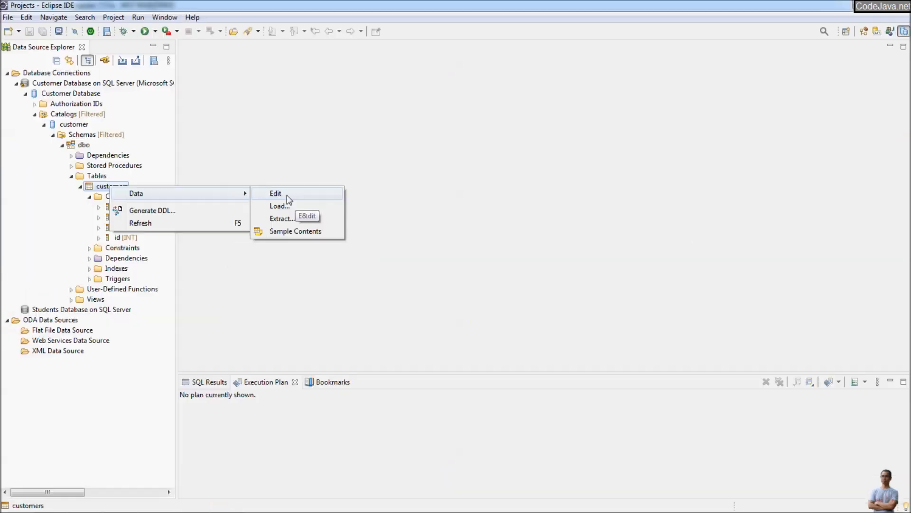
click(285, 232)
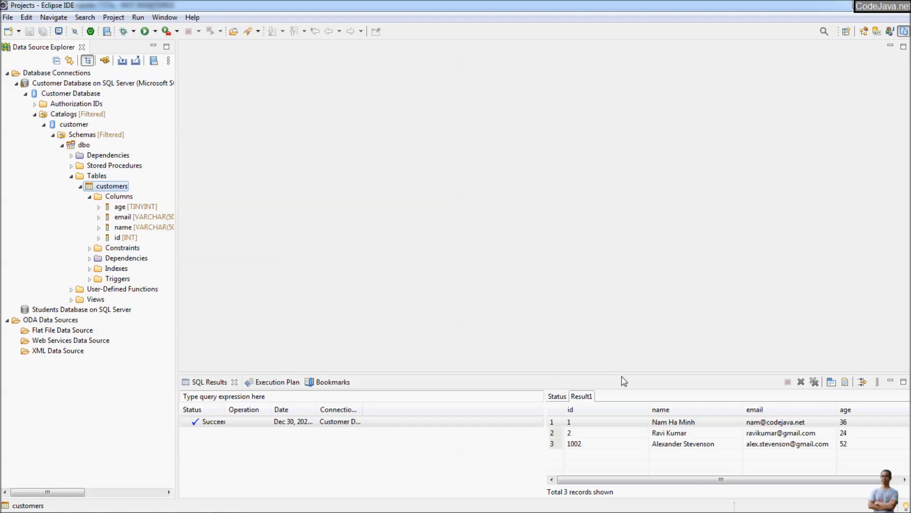
drag(623, 373, 620, 337)
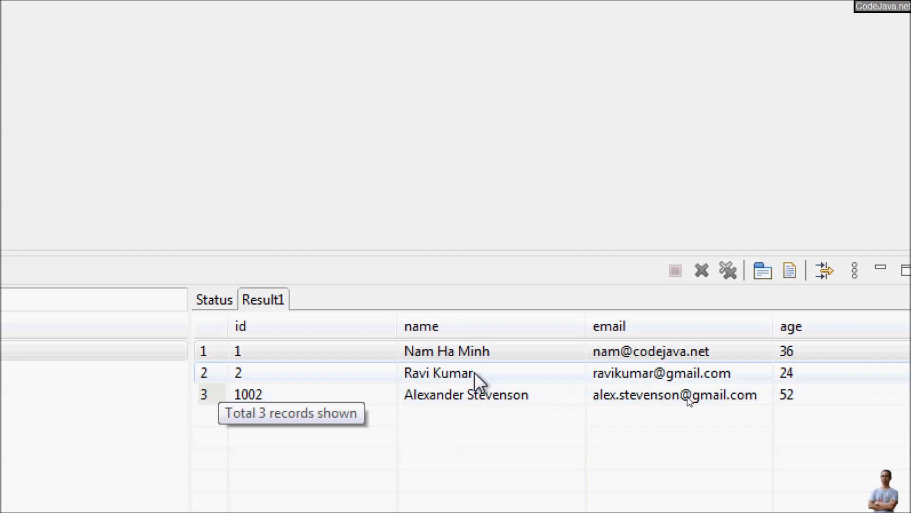
click(472, 356)
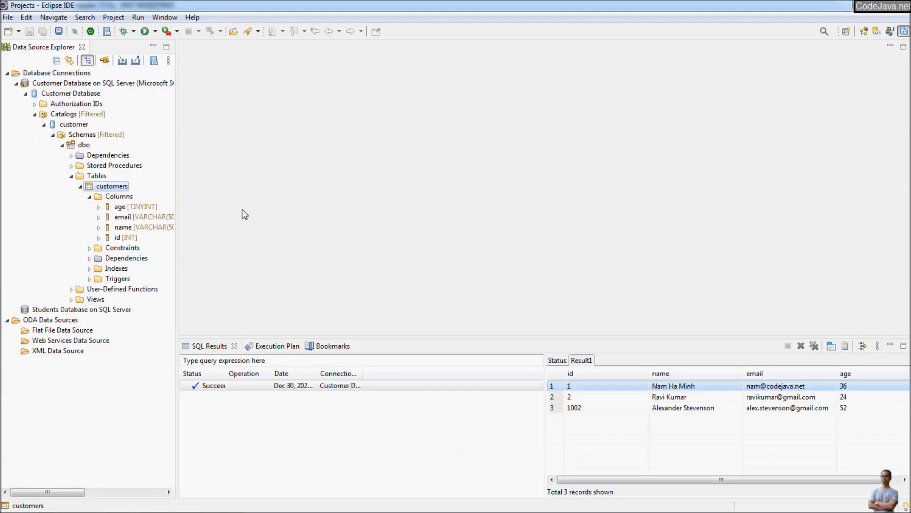
- Open the customers table in the data editor and widen the id and name columns
click(107, 188)
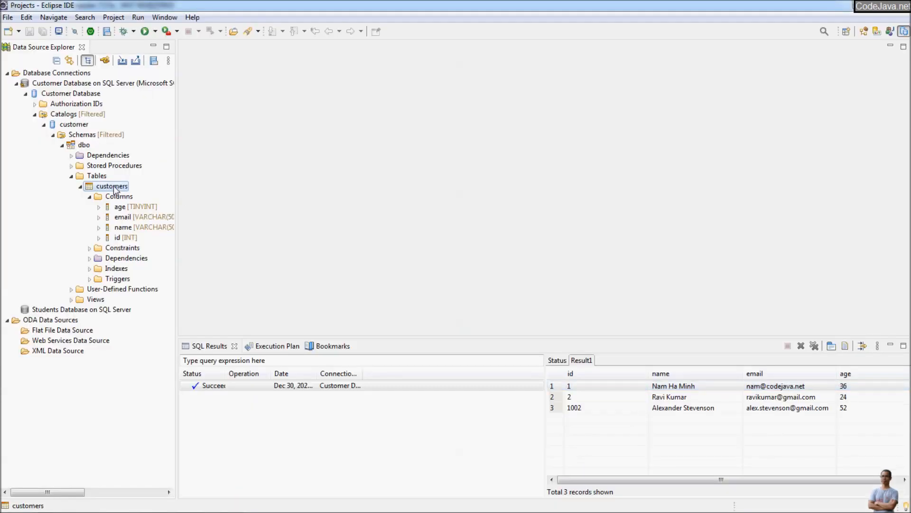
right_click(115, 190)
mouse_move(139, 193)
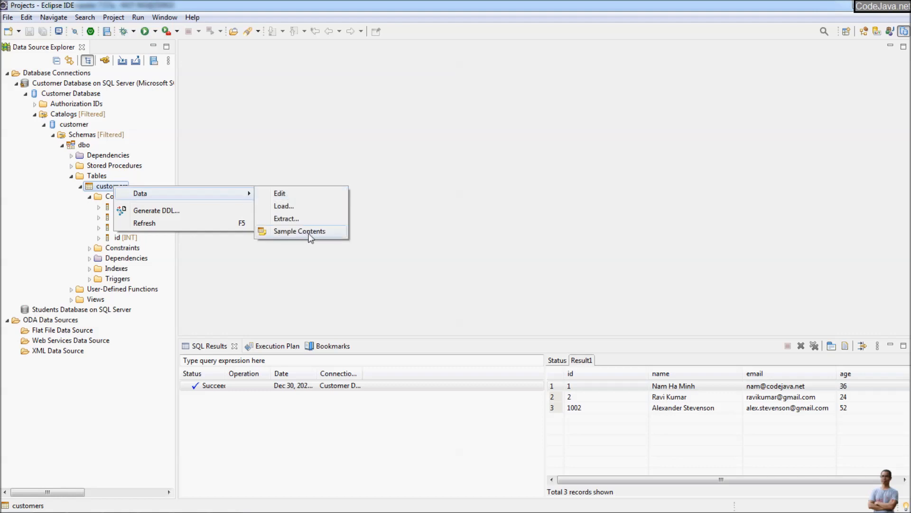
mouse_move(232, 197)
click(268, 195)
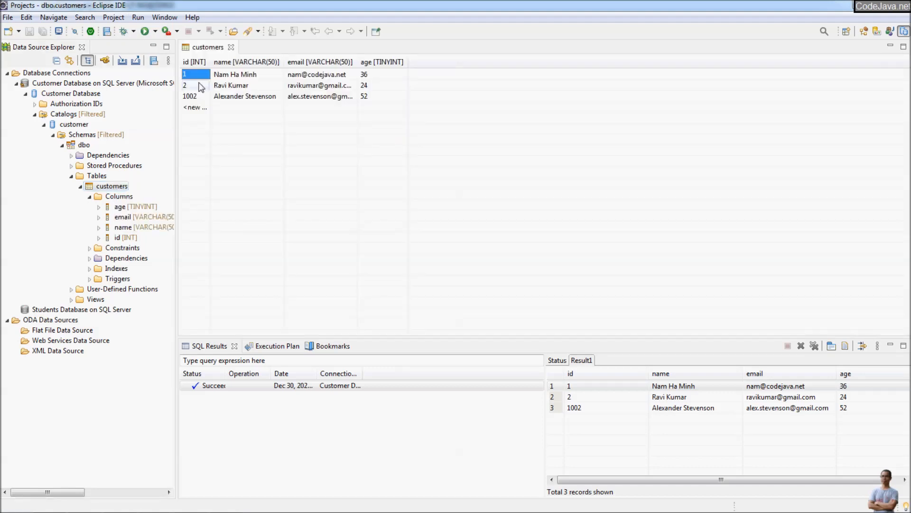
drag(210, 62, 236, 68)
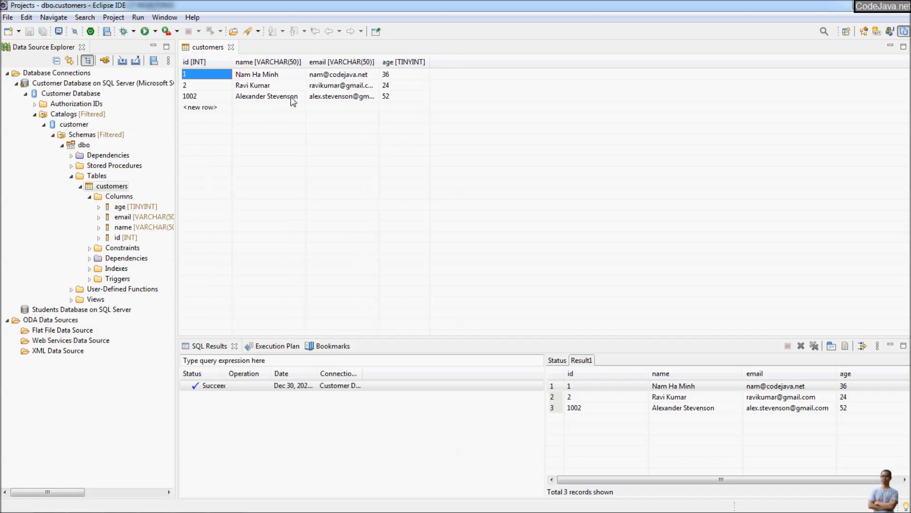
drag(304, 57, 329, 58)
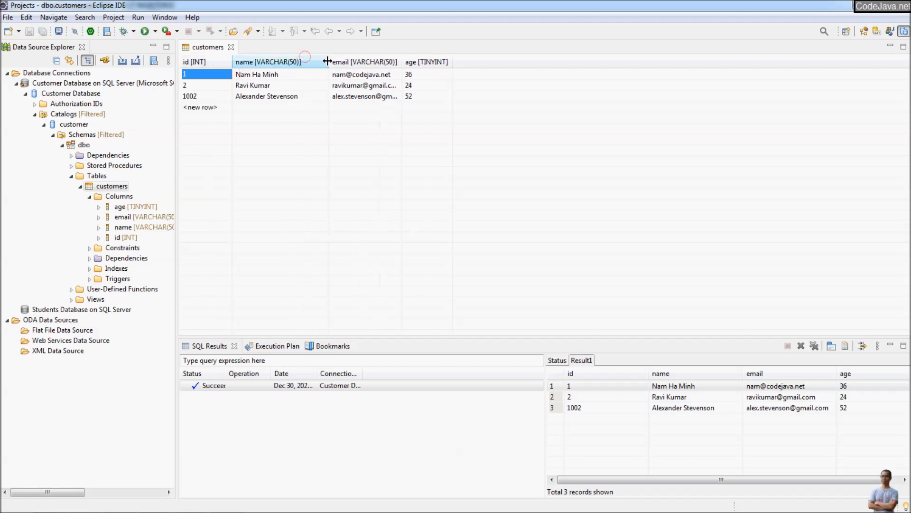
- Lengthen row 2's customer name and change its age from 24 to 29
double_click(266, 88)
click(265, 89)
click(280, 85)
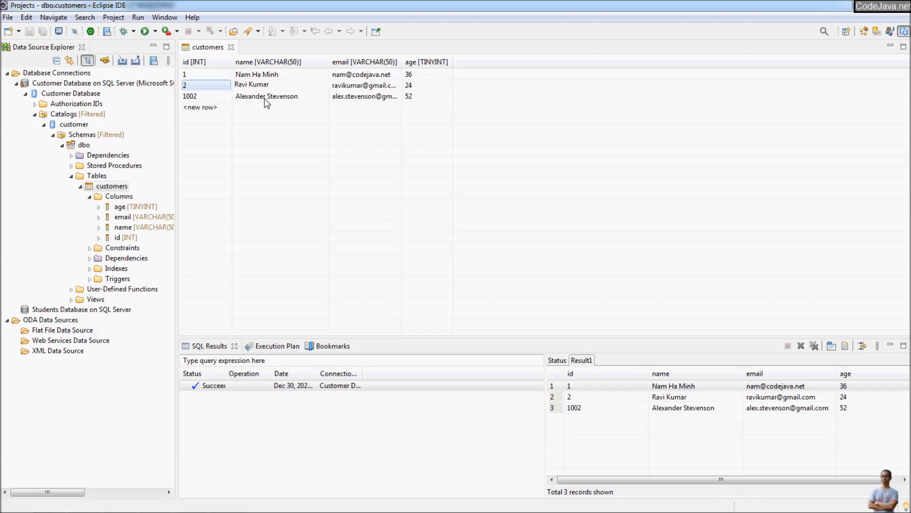
click(282, 84)
click(282, 83)
click(426, 87)
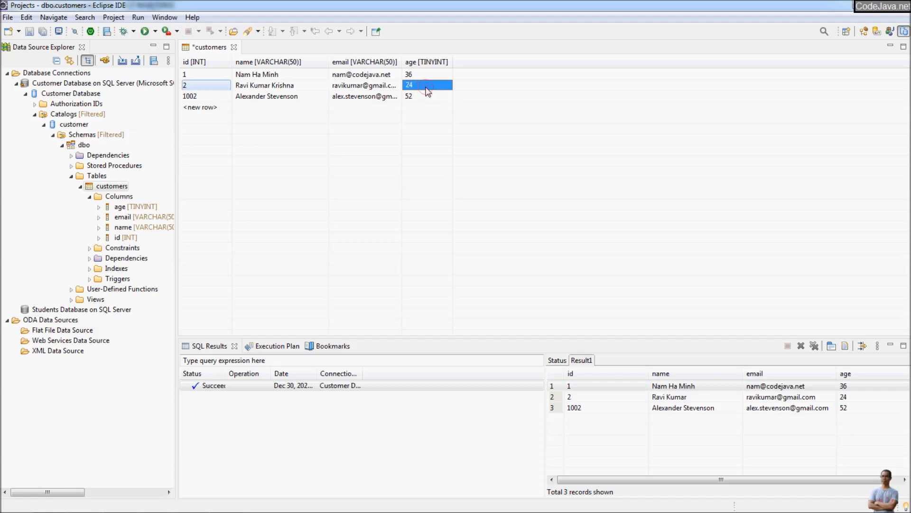
text(29)
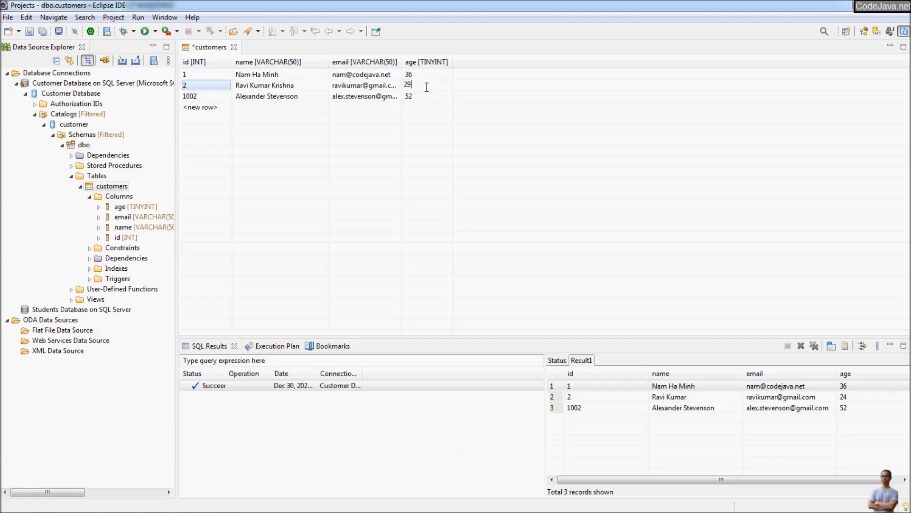
click(317, 86)
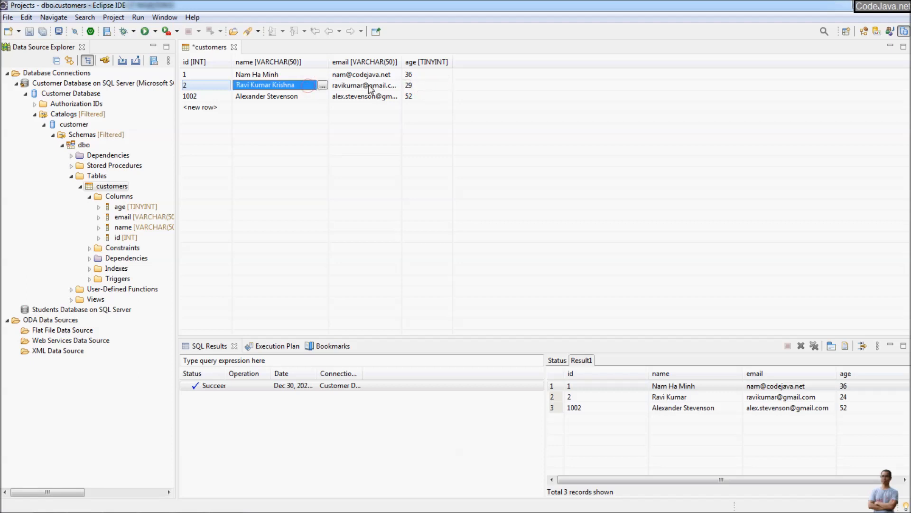
- Save the row 2 edits to the database, confirming 1 row updated
right_click(330, 142)
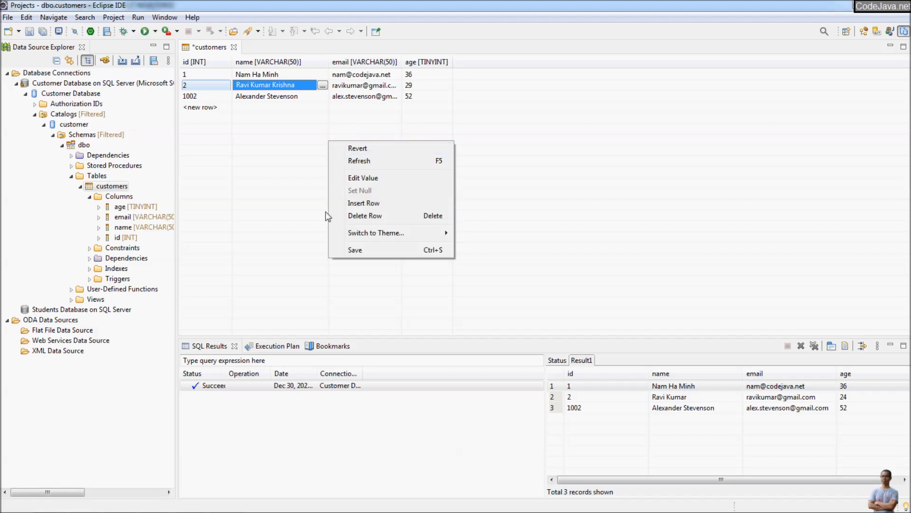
click(393, 249)
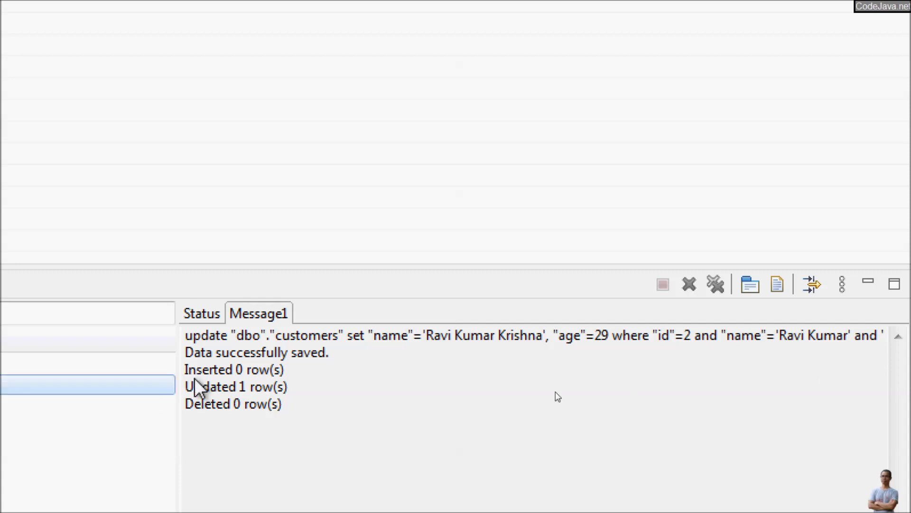
drag(200, 353, 340, 352)
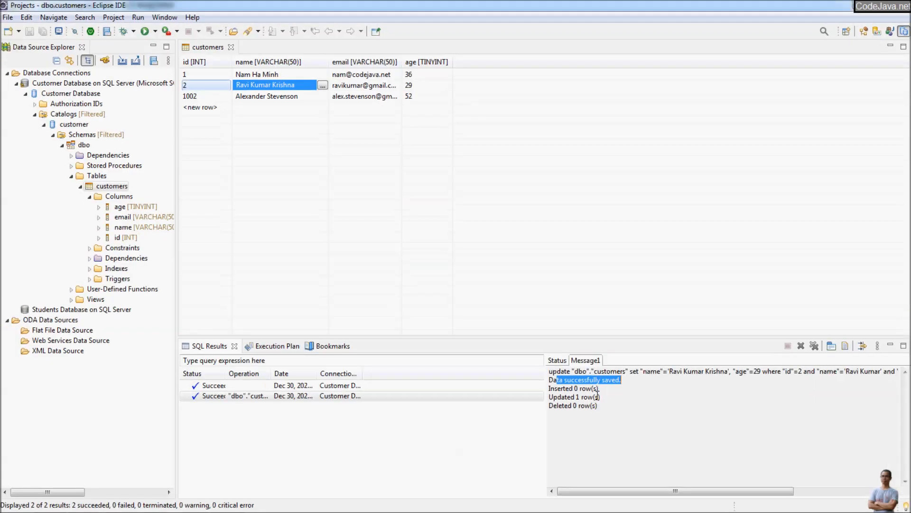
- Fill in a new customer row with a full name, e-mail address and age 61
click(266, 108)
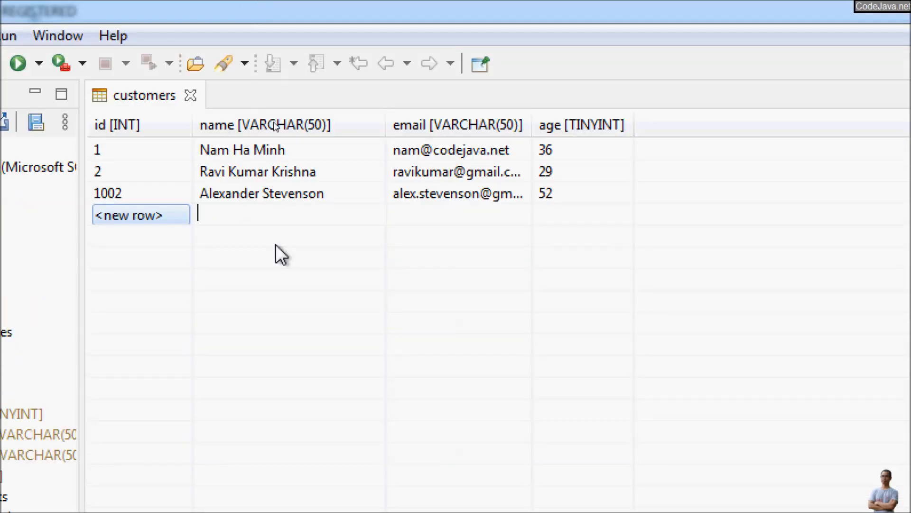
text(James Bond)
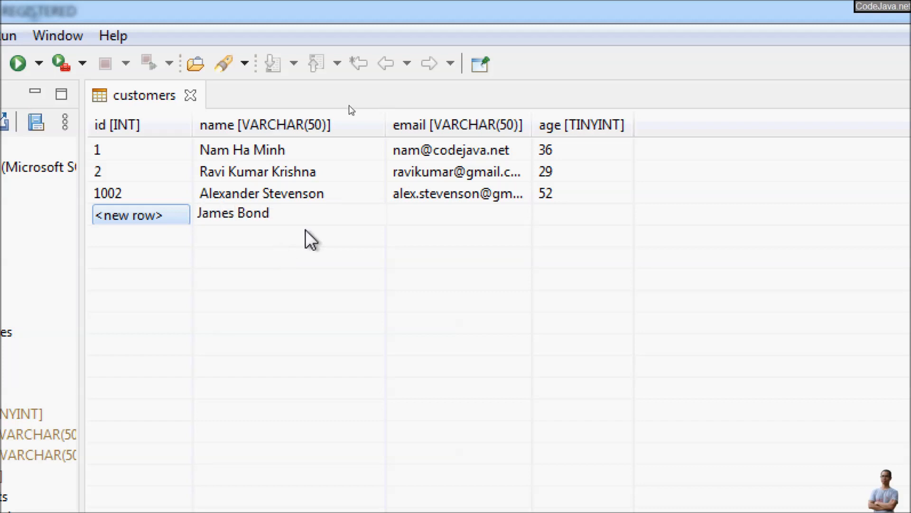
click(457, 215)
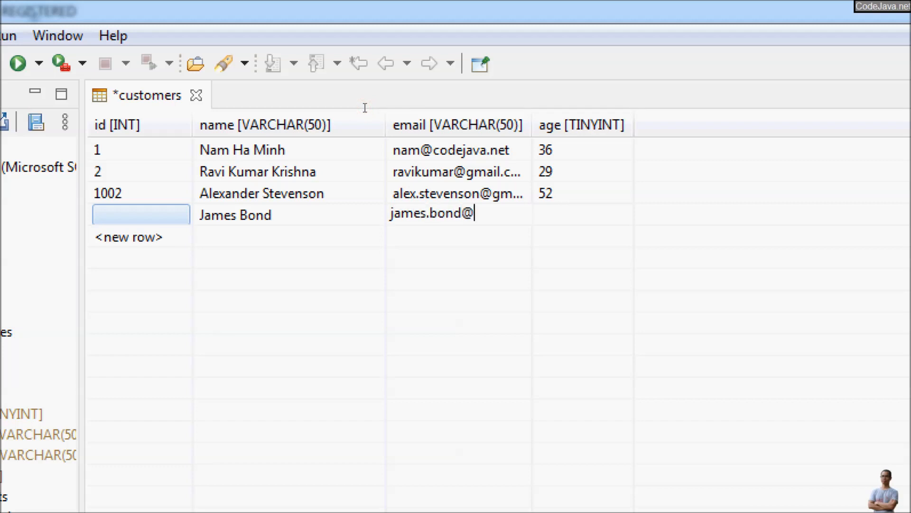
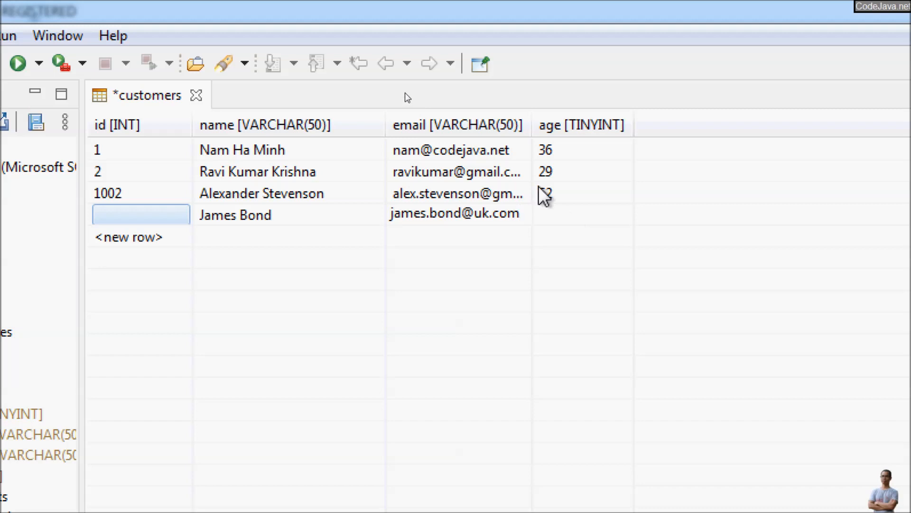
click(557, 217)
text(61)
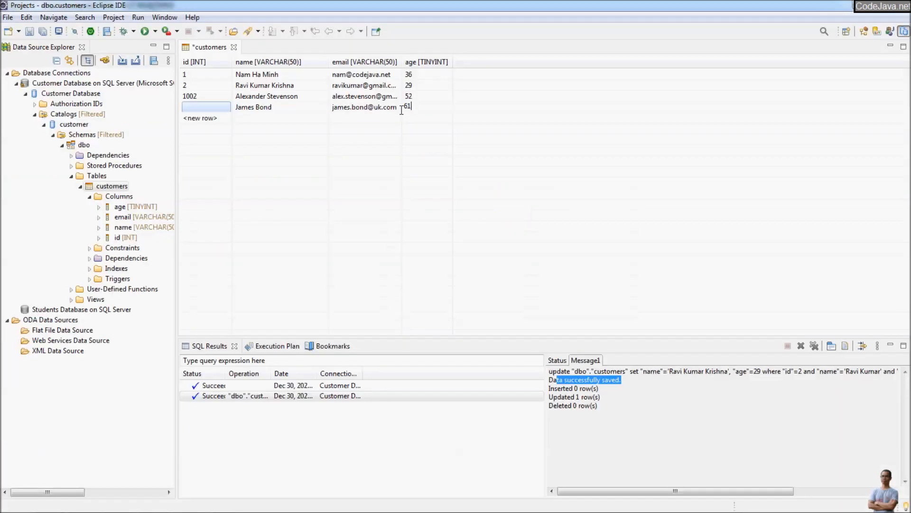
- Save the new customer row, confirming 1 row inserted
right_click(327, 164)
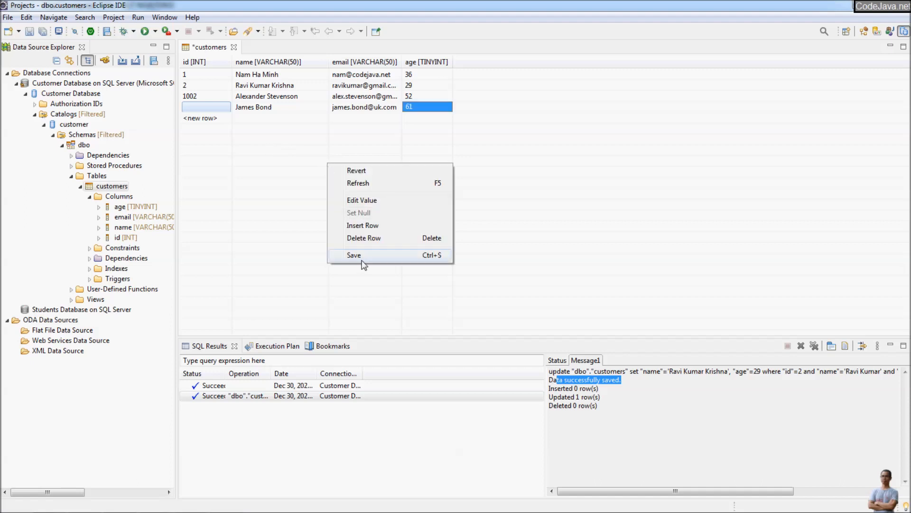
click(360, 259)
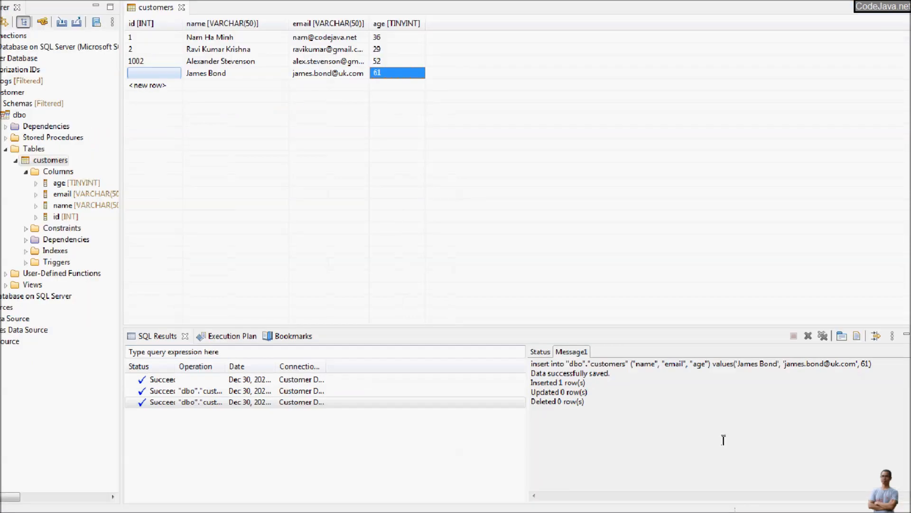
drag(584, 402, 518, 358)
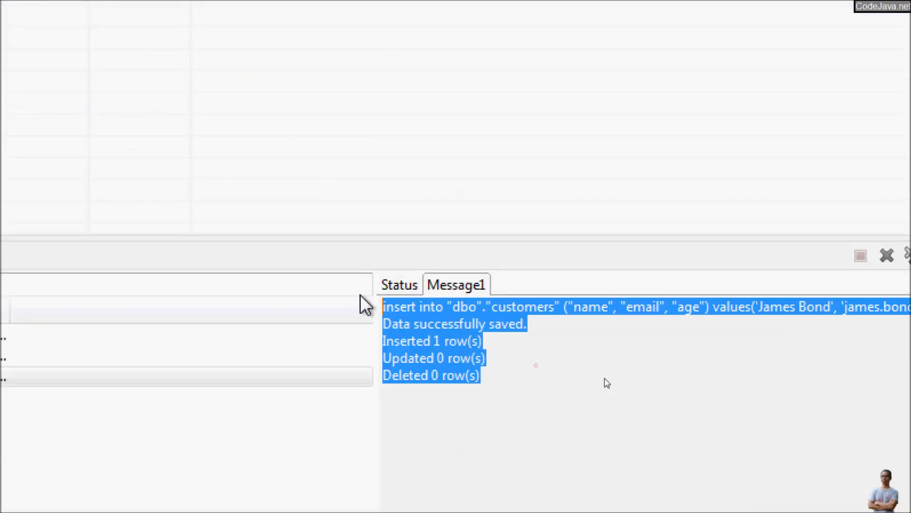
click(626, 383)
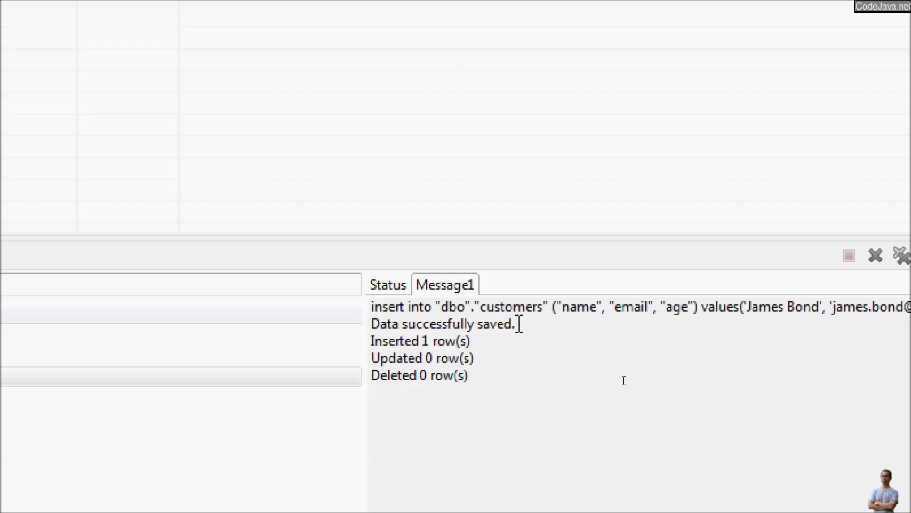
click(487, 356)
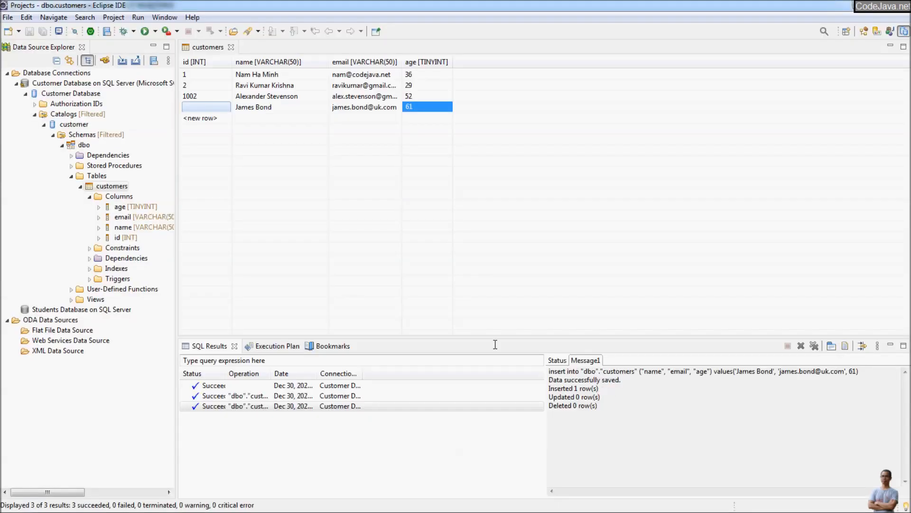
- Sample the customers table's contents to see four records, including the new id 1003
right_click(112, 186)
mouse_move(201, 199)
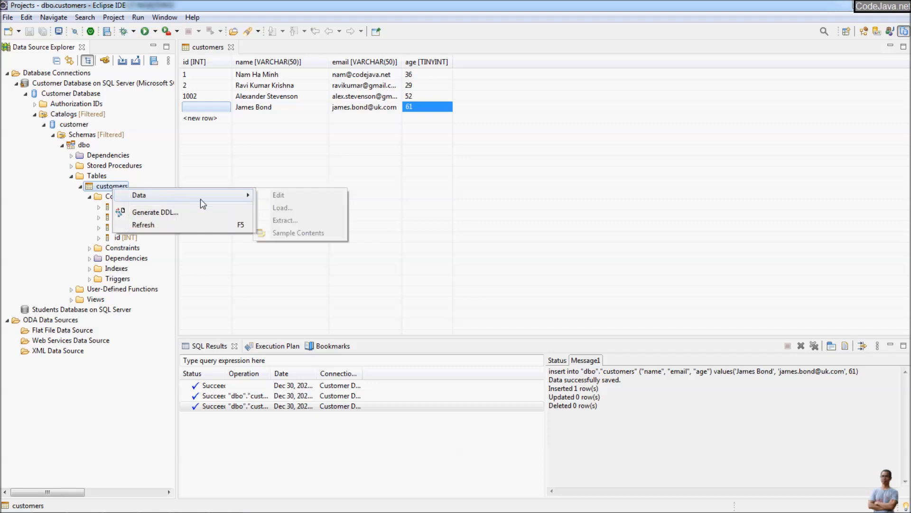
click(298, 232)
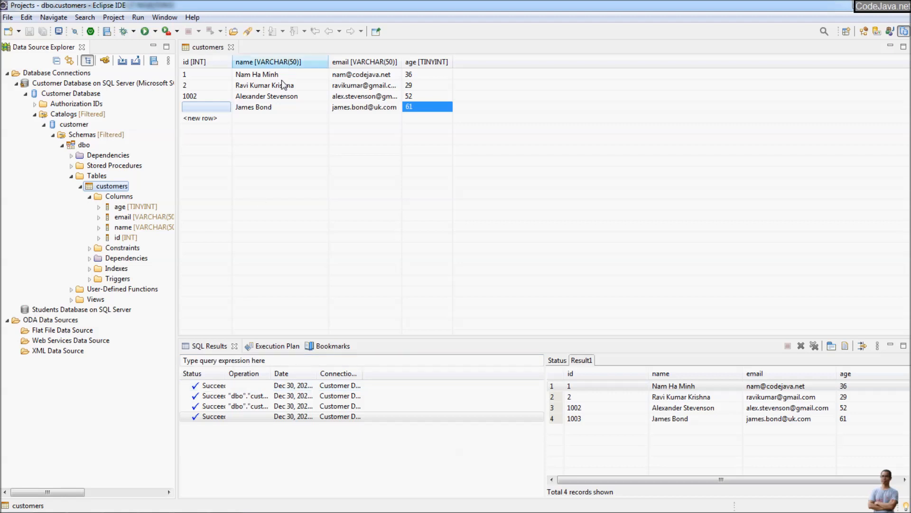
- Delete customer 1002's row and save, confirming the removal of 1 row
click(269, 97)
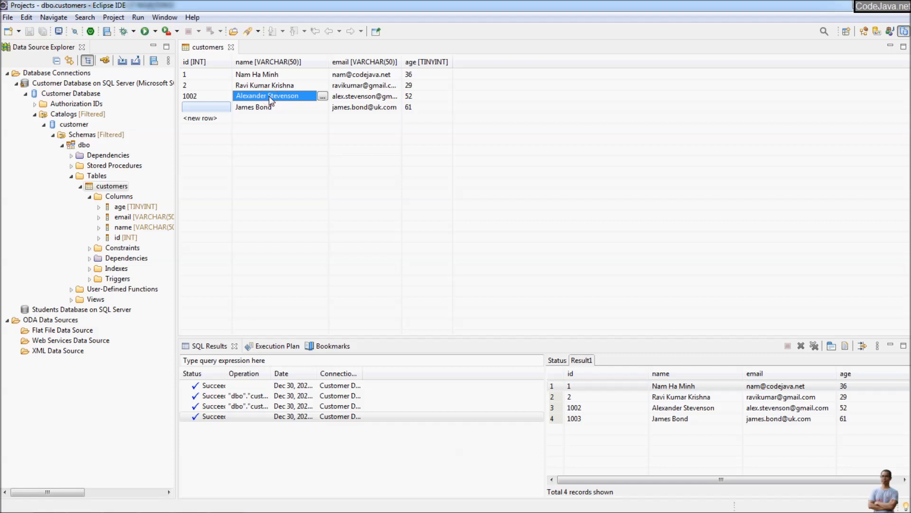
right_click(271, 100)
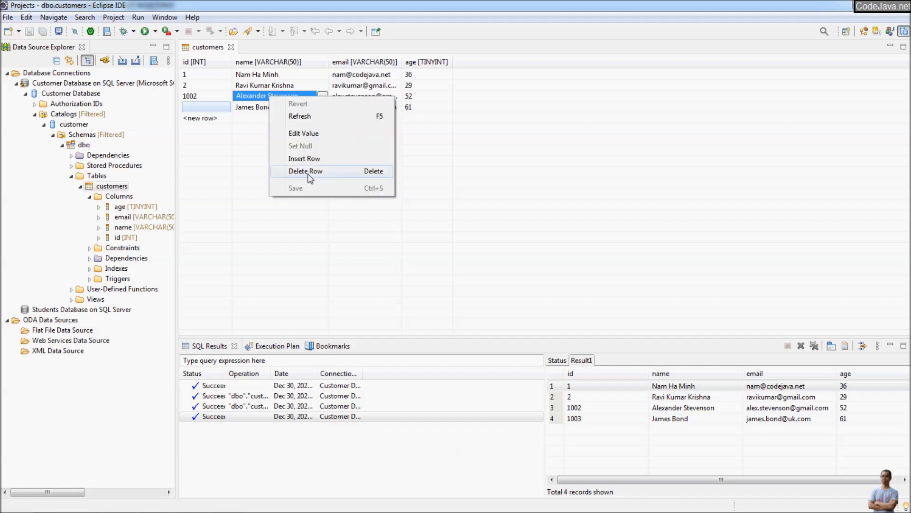
click(308, 172)
right_click(273, 167)
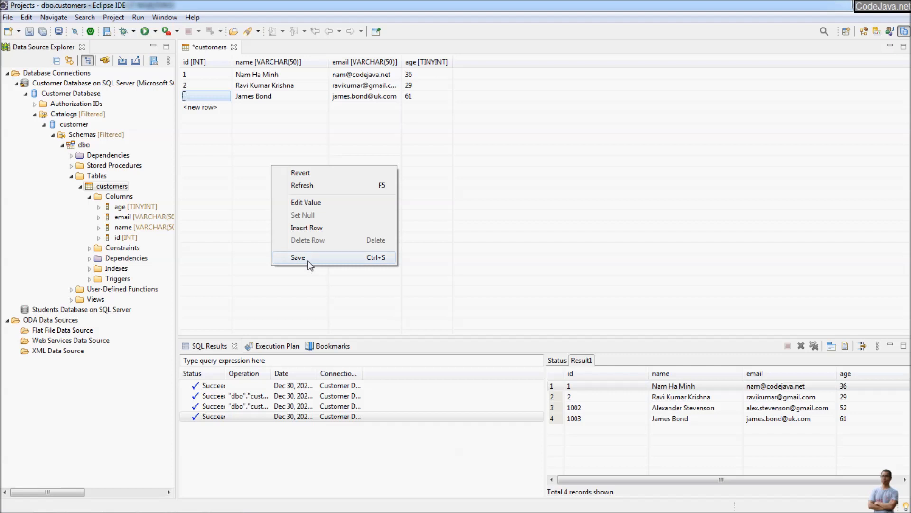
click(308, 263)
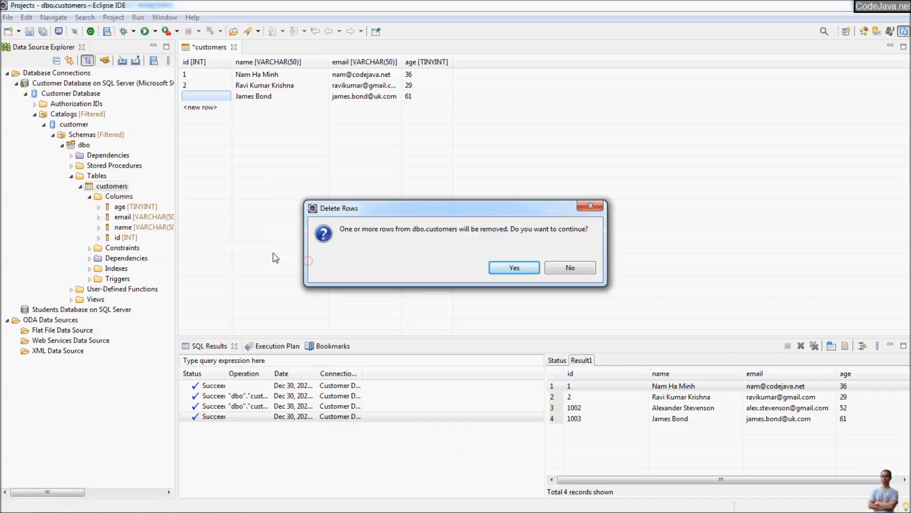
click(515, 269)
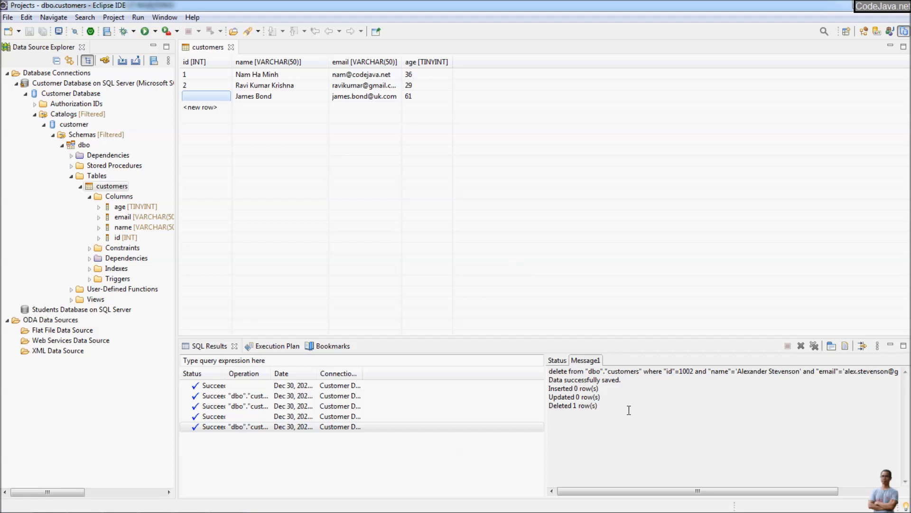
drag(626, 404, 524, 365)
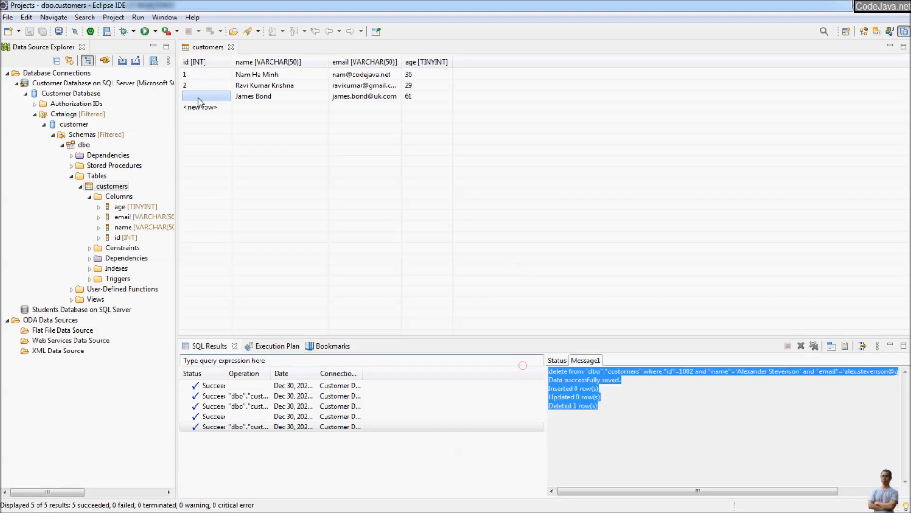
- Close the customers editor and show the customers table's sample contents, now three records (ids 1, 2, 1003)
click(231, 47)
right_click(108, 188)
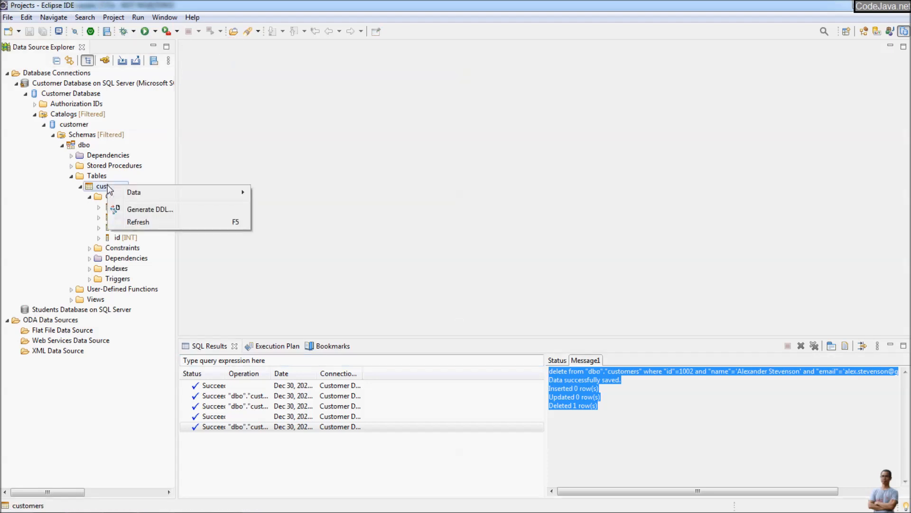
mouse_move(223, 192)
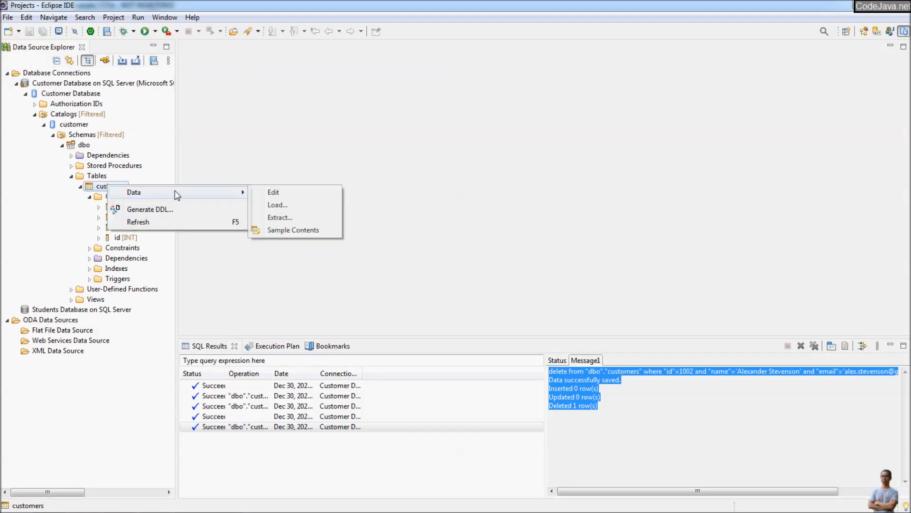
click(294, 231)
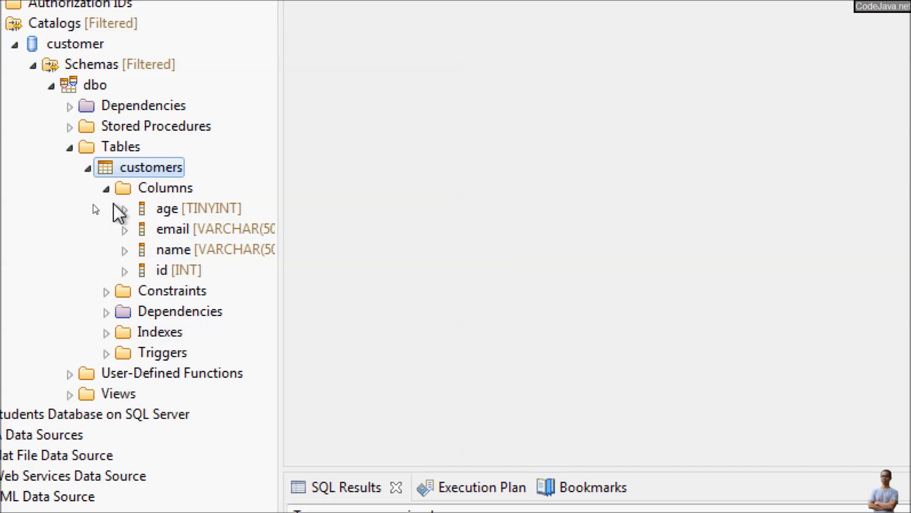
click(113, 191)
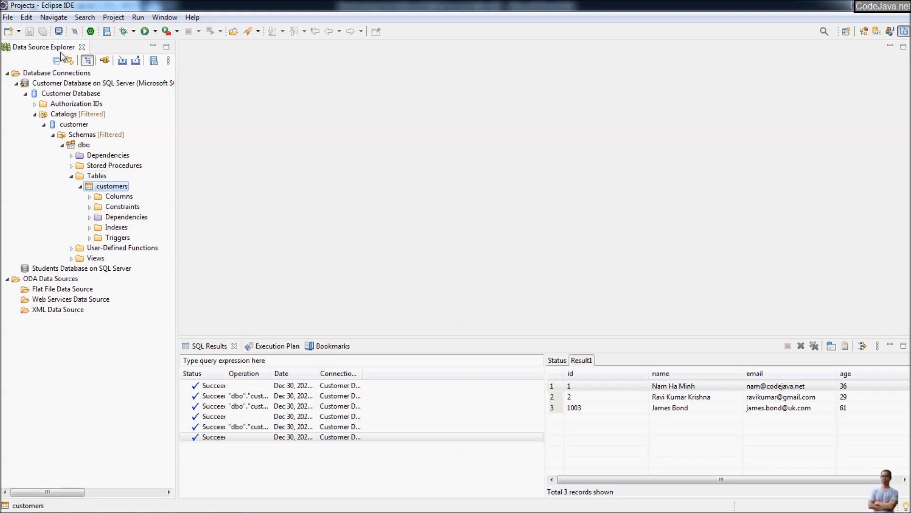
right_click(81, 86)
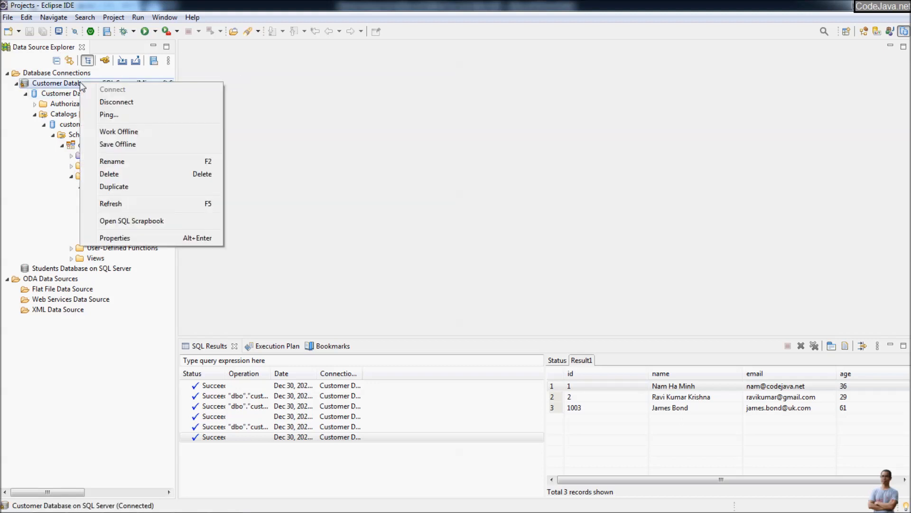
- Open a new SQL Scrapbook connected to the Customer Database on SQL Server profile
click(135, 223)
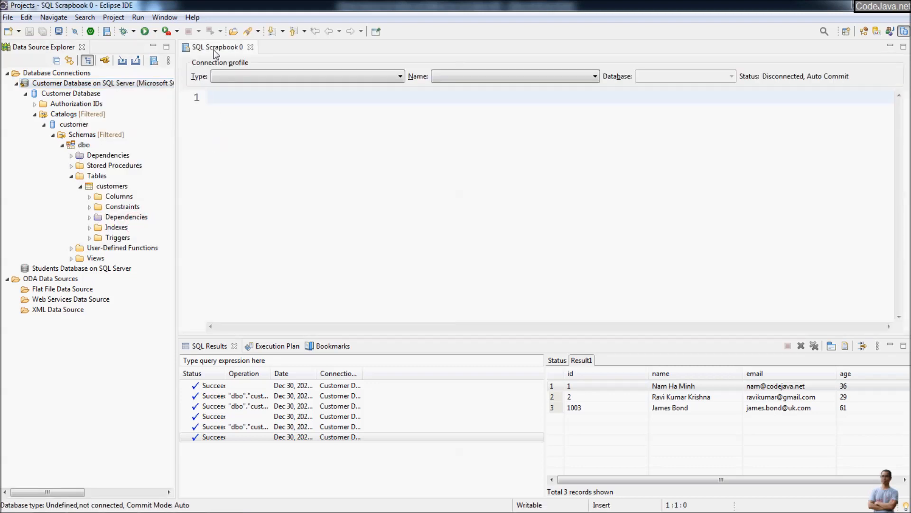
click(295, 134)
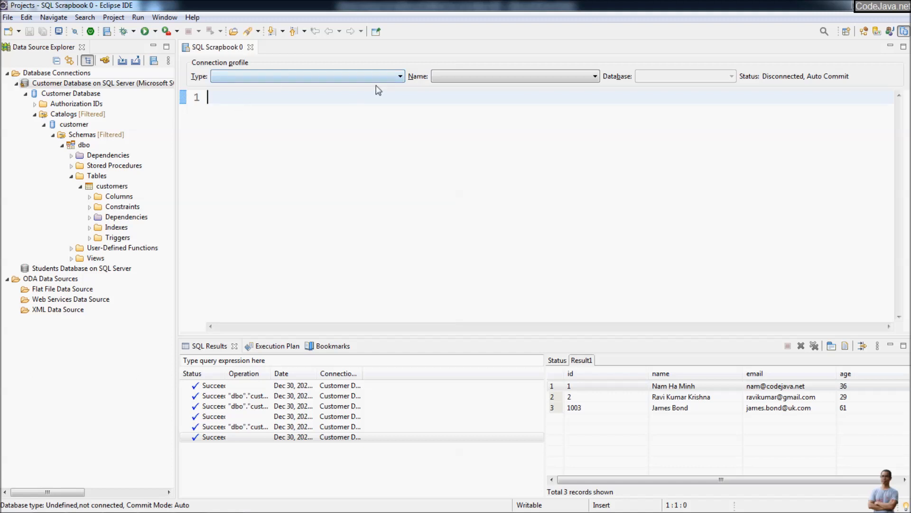
click(461, 77)
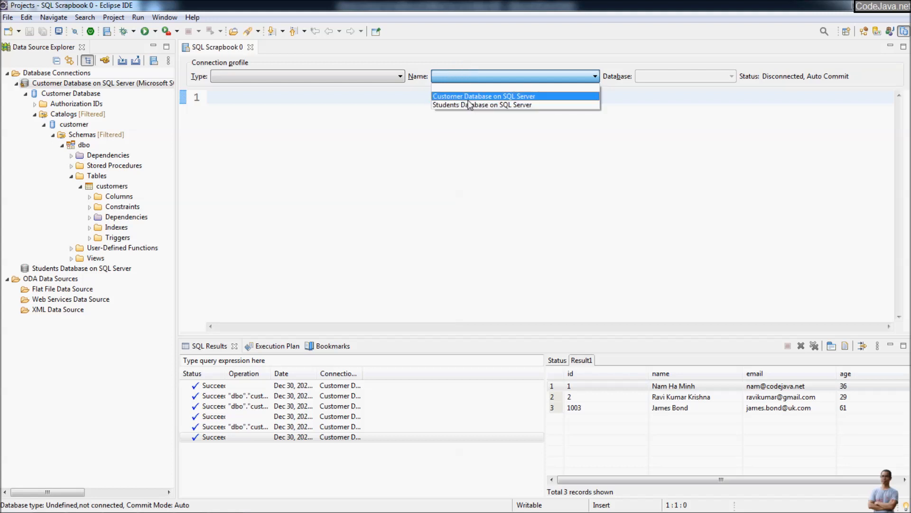
click(469, 96)
click(468, 120)
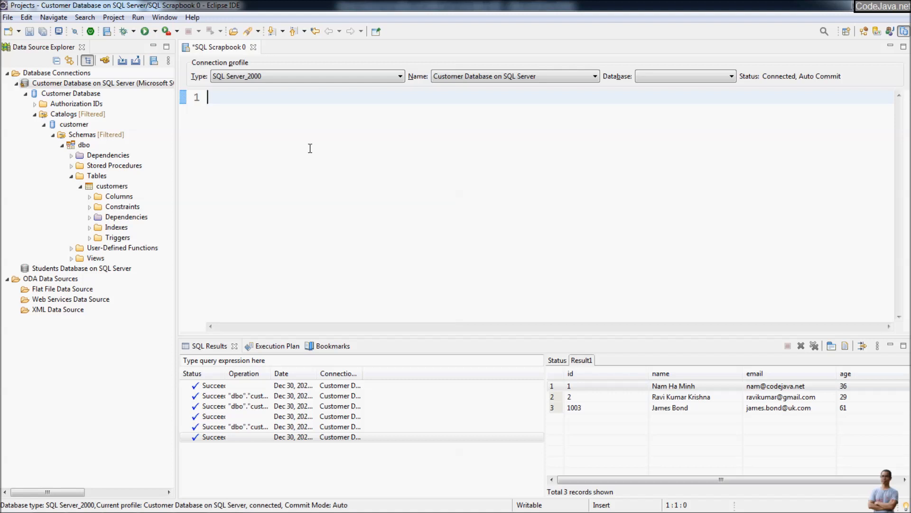
- Run SELECT * FROM customers; in the scrapbook and view its three-record result
text(SELECT )
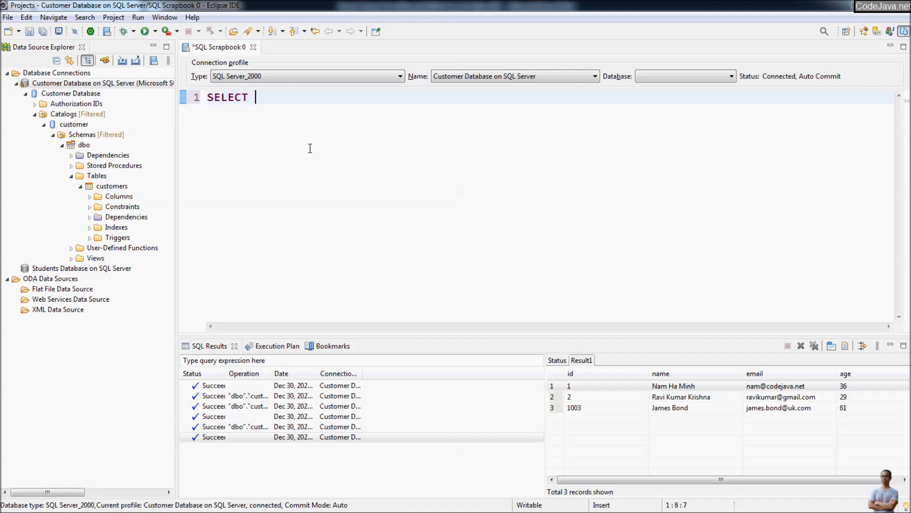
text(* FROM students)
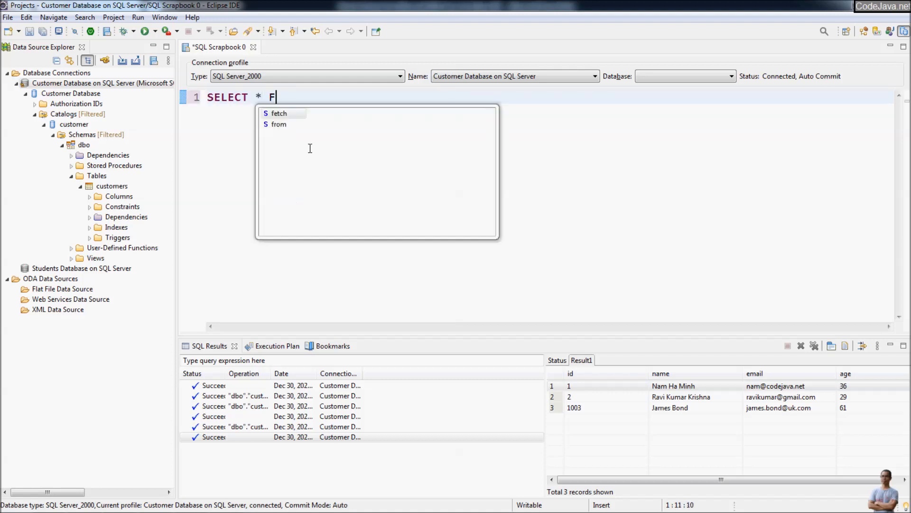
key(BackSpace)
key(BackSpace)
key(BackSpace)
key(BackSpace)
key(BackSpace)
key(BackSpace)
key(BackSpace)
key(BackSpace)
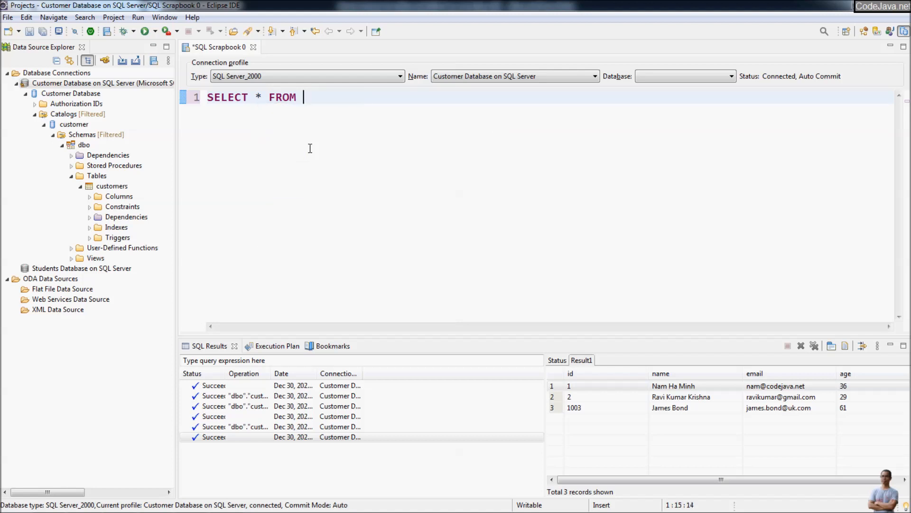
text(customers;)
right_click(295, 116)
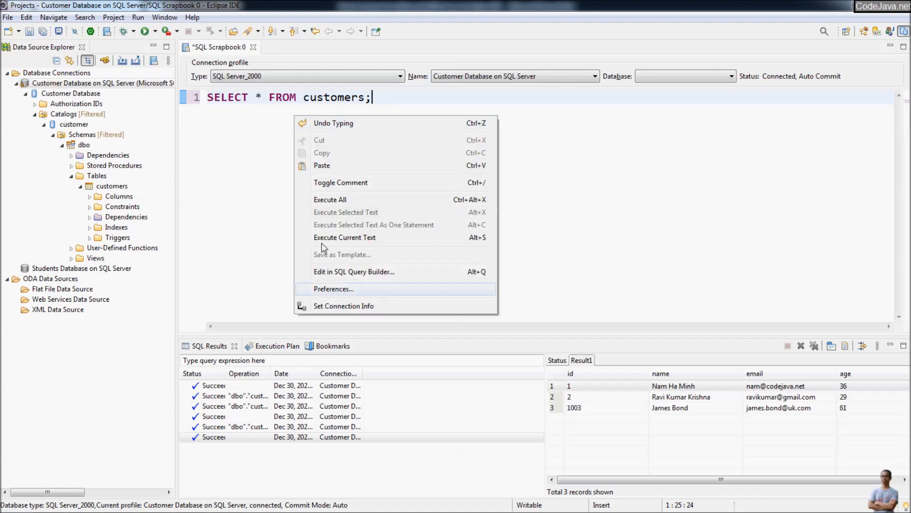
click(331, 200)
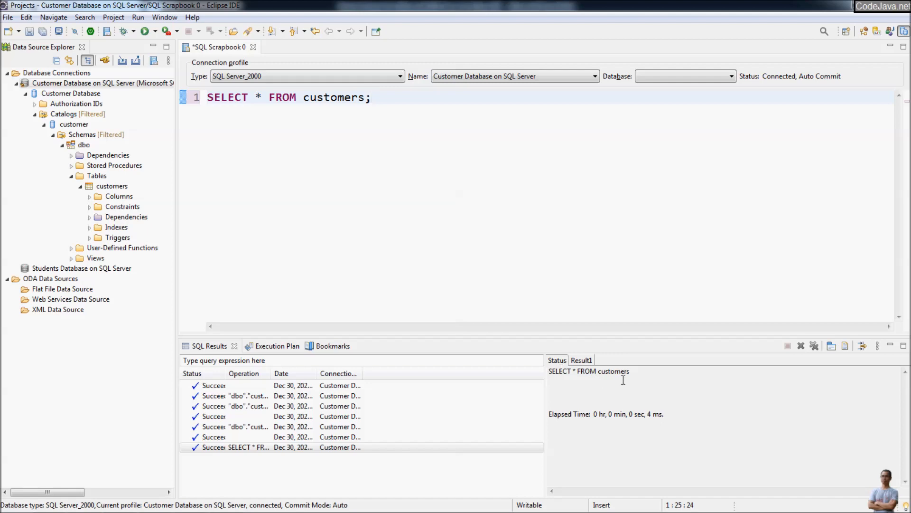
drag(638, 373, 470, 358)
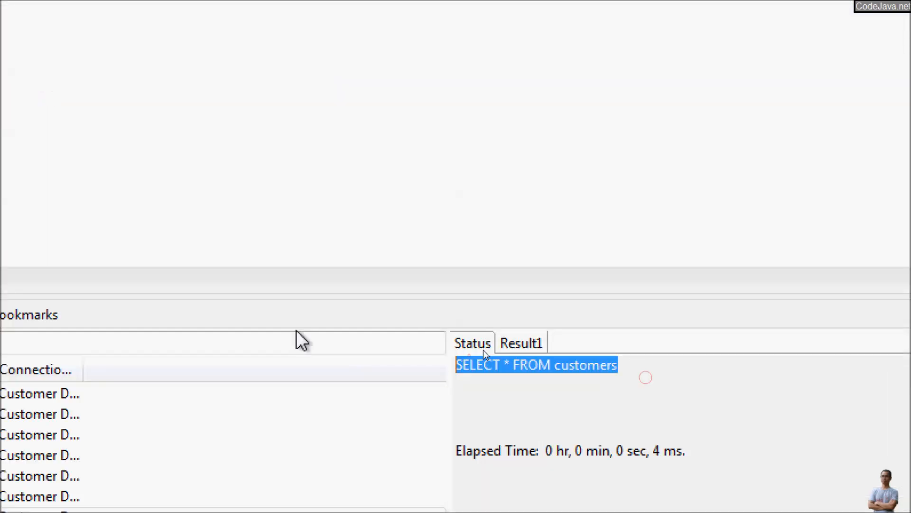
click(532, 344)
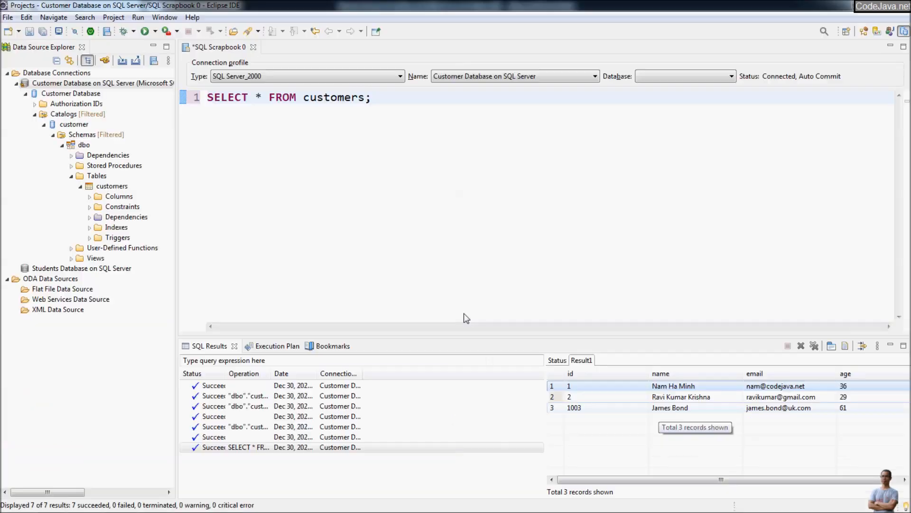
- Add WHERE id > 2 to the query, run it, and view the single returned row, customer 1003
click(368, 99)
text(;)
key(Left)
text(WHER)
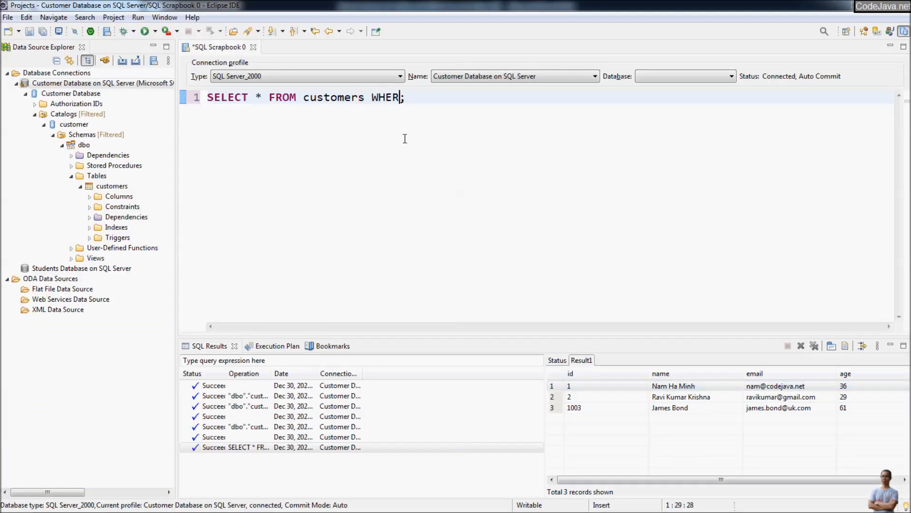
text(E )
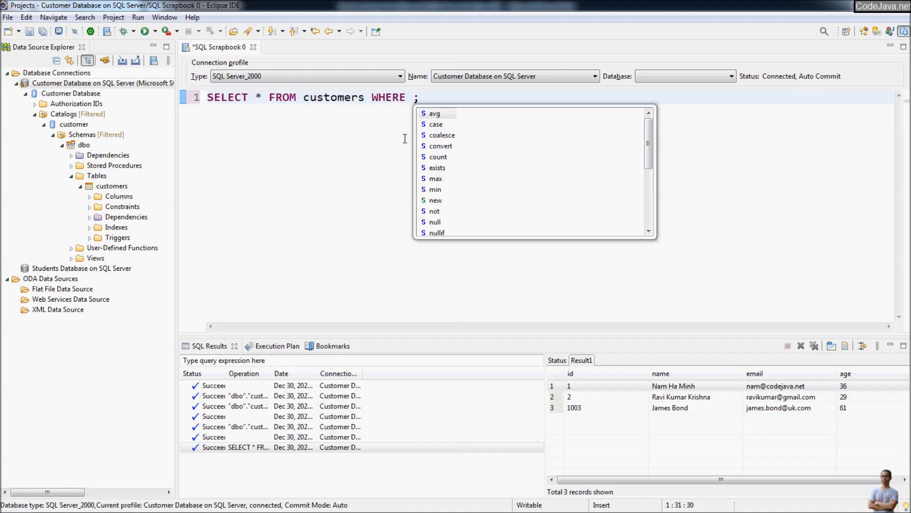
text(id > 2)
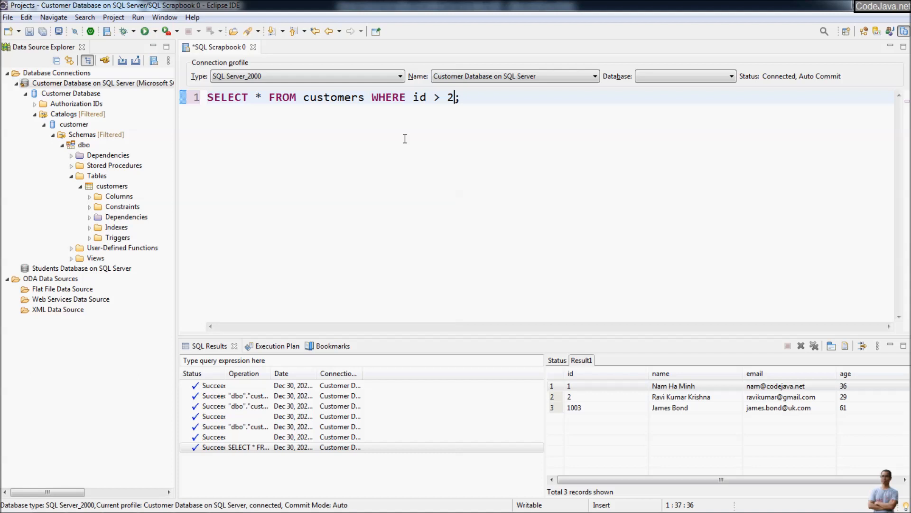
right_click(384, 144)
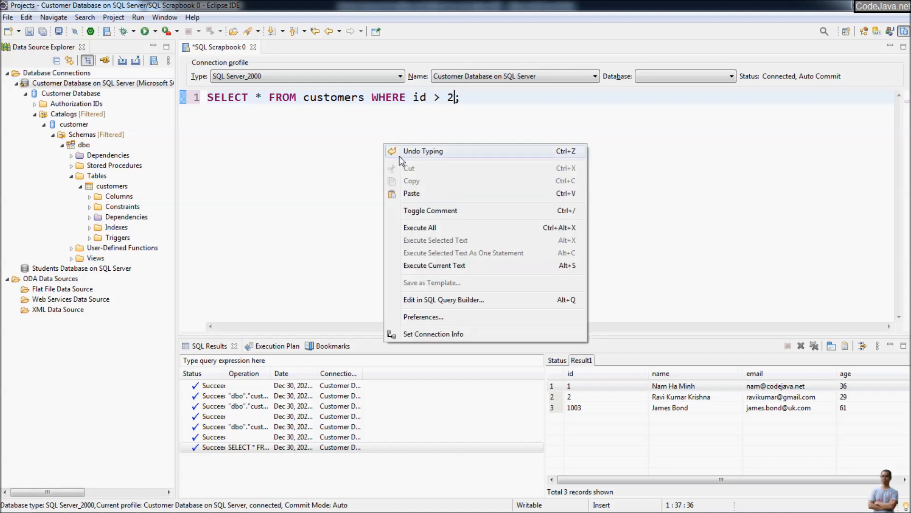
click(426, 228)
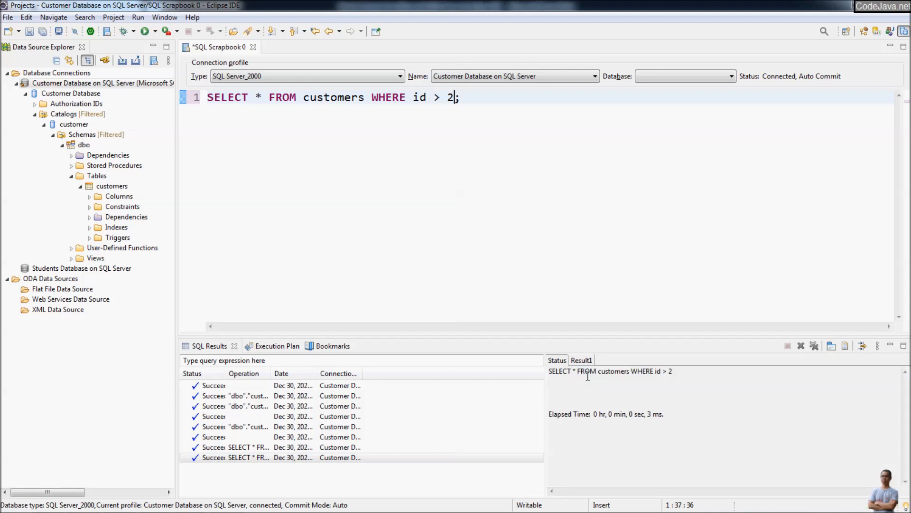
click(581, 360)
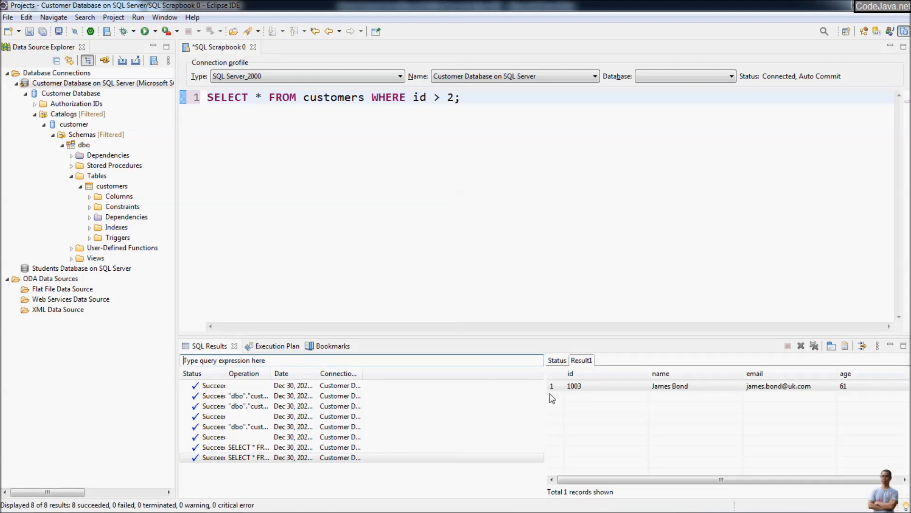
click(566, 387)
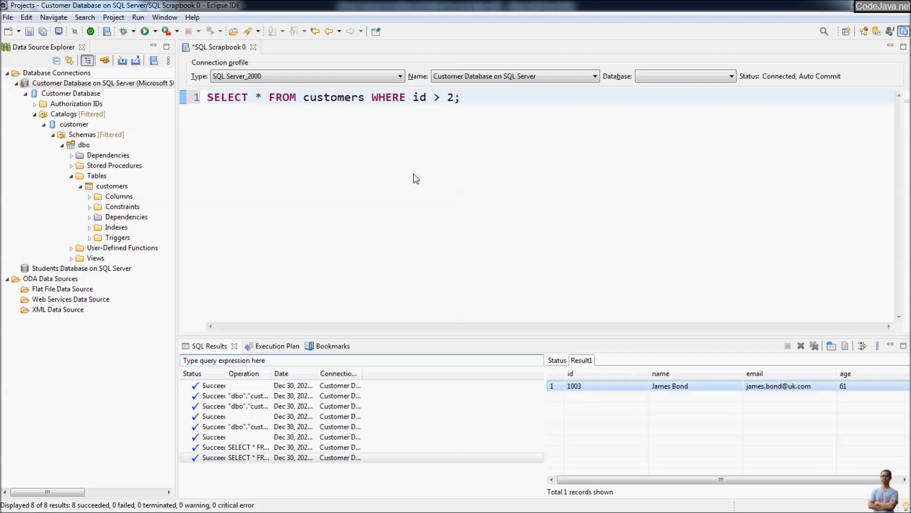
click(490, 114)
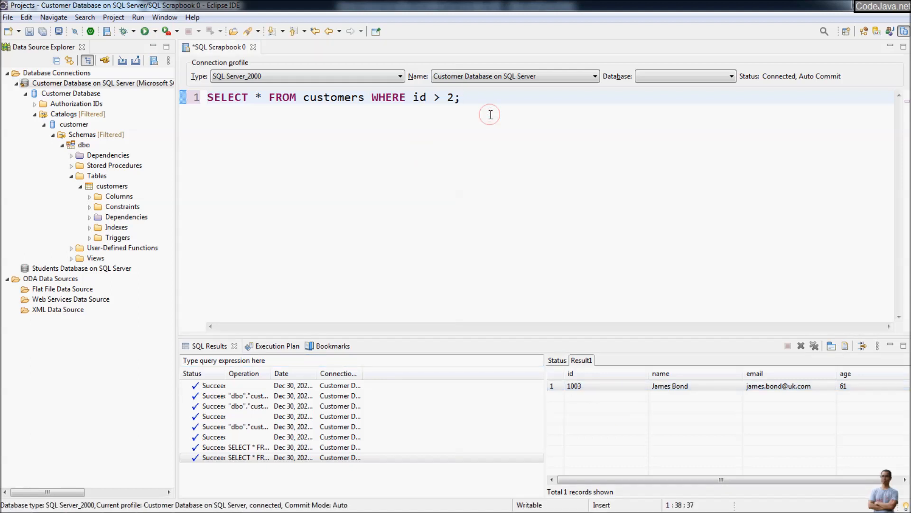
- Write UPDATE customers SET age=70 WHERE id=1003; on a new line of the scrapbook
key(Return)
key(Return)
text(UPDATE)
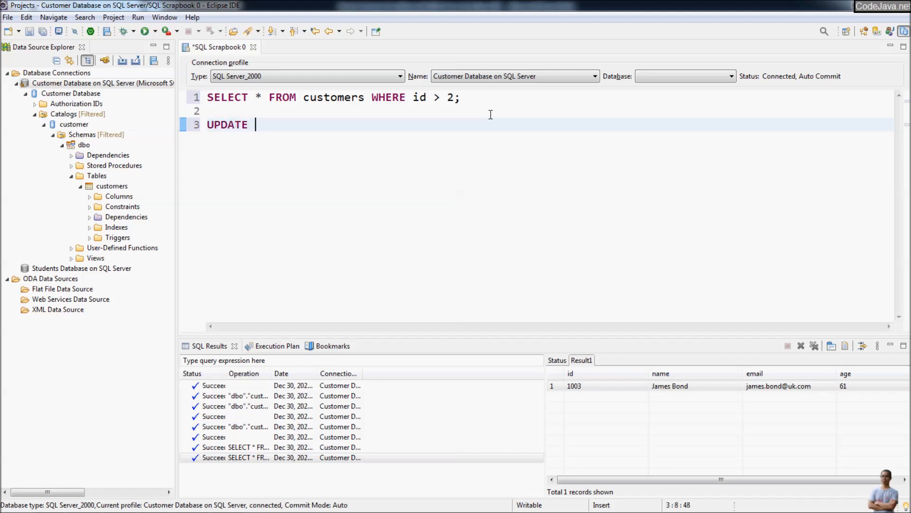
key(ctrl+space)
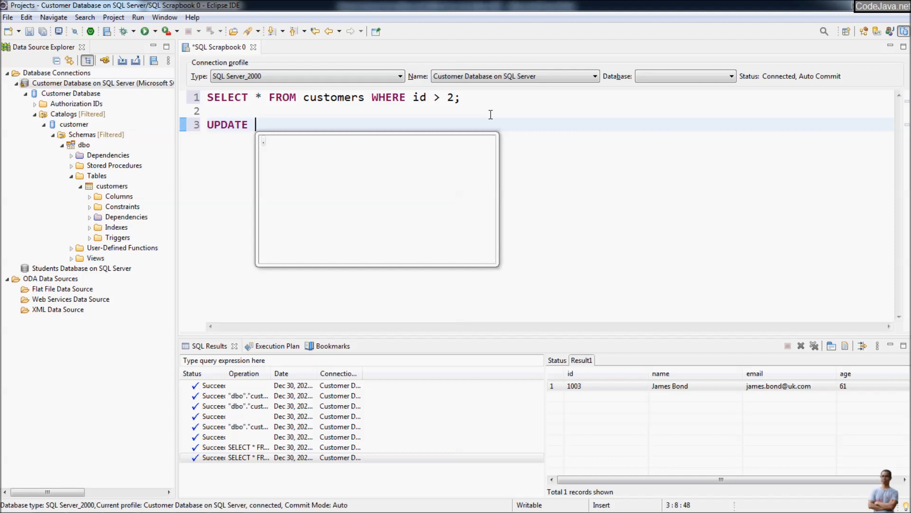
text(customers)
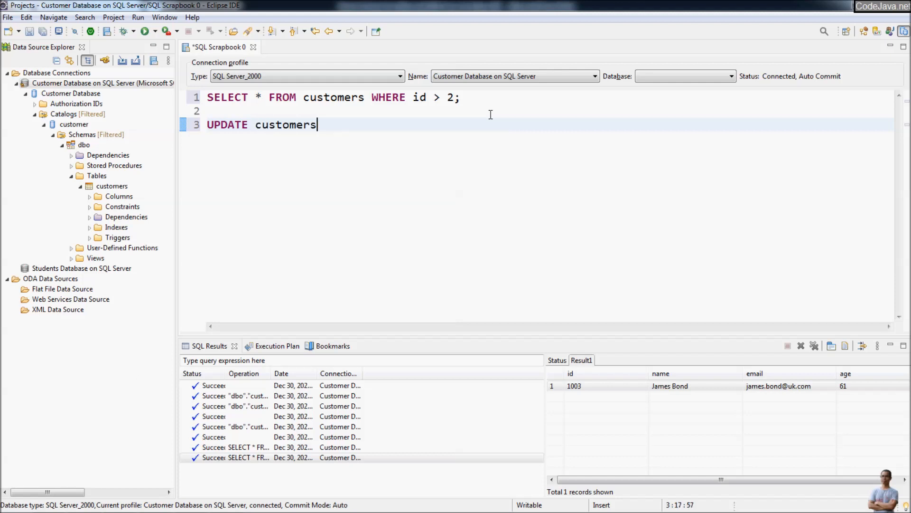
text( SET age=70 WHERE )
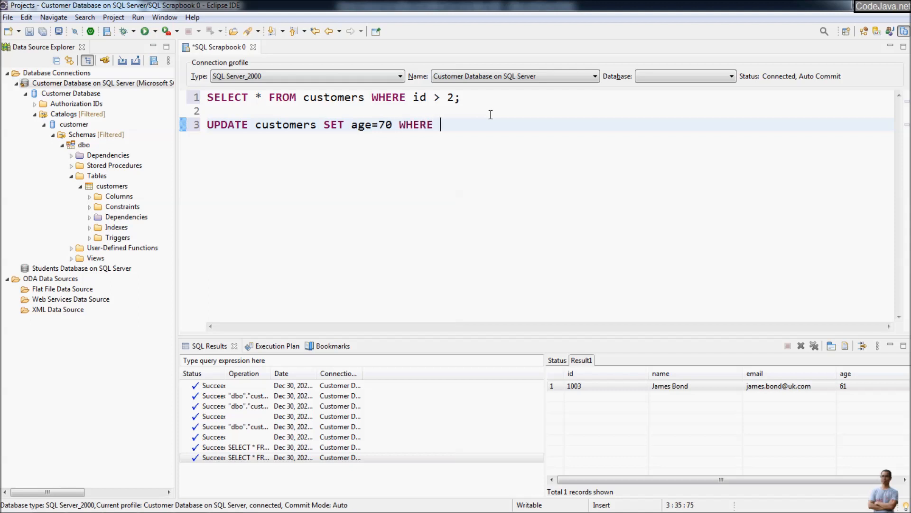
text(id=1003;)
- Execute only the selected UPDATE statement and confirm it reports 1 row affected
click(594, 386)
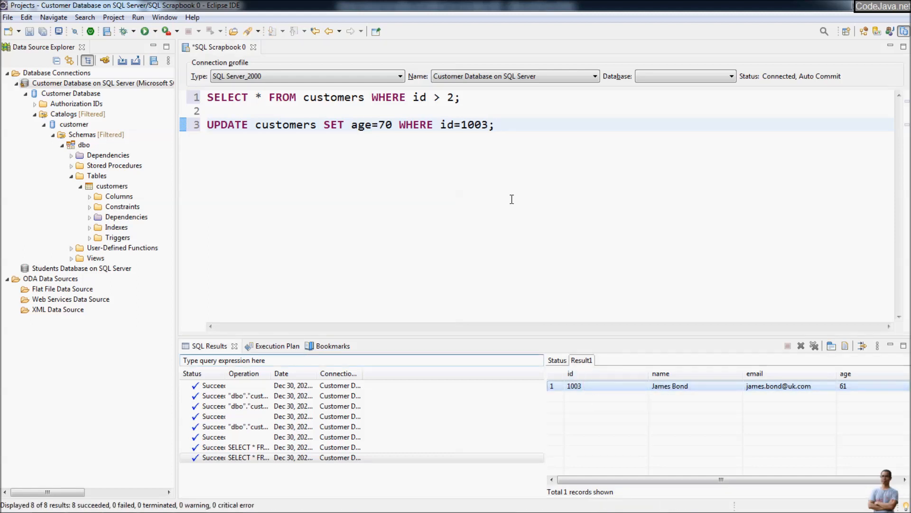
click(500, 163)
drag(504, 125, 161, 141)
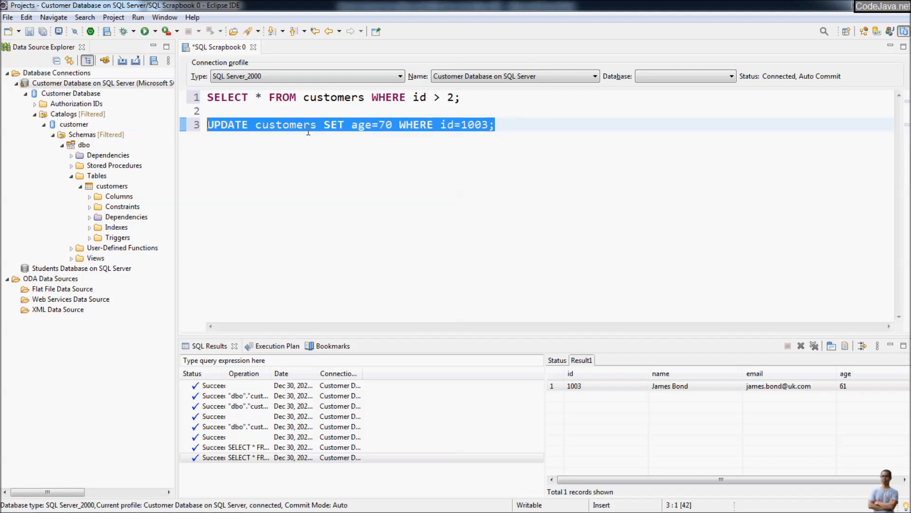
right_click(278, 126)
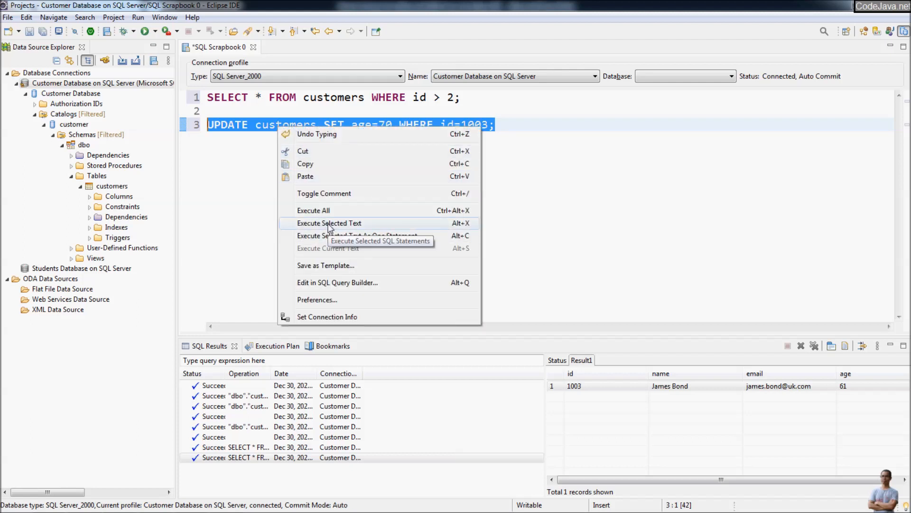
click(348, 222)
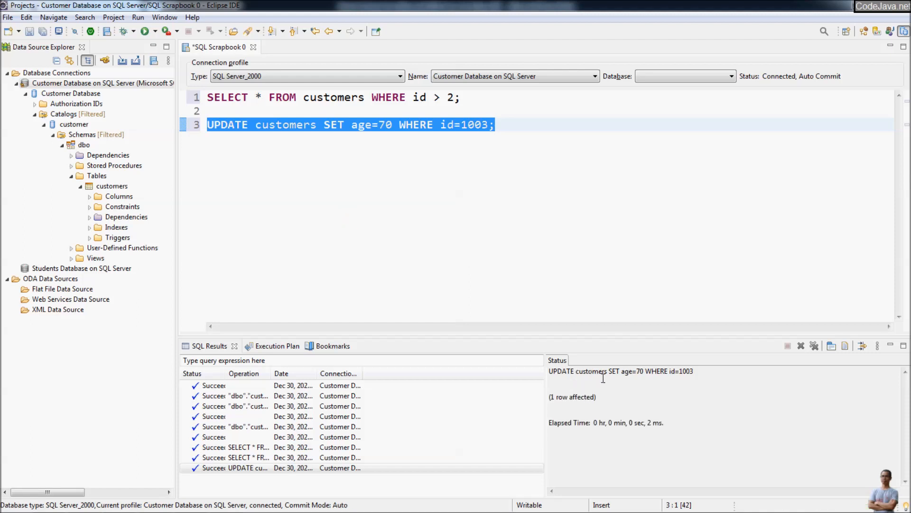
drag(571, 375, 701, 379)
click(617, 400)
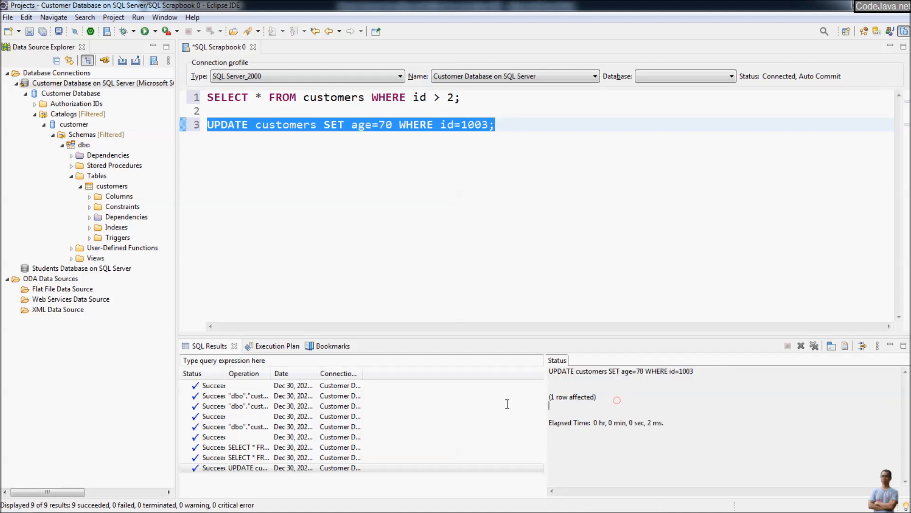
key(shift+Up)
key(shift+Up)
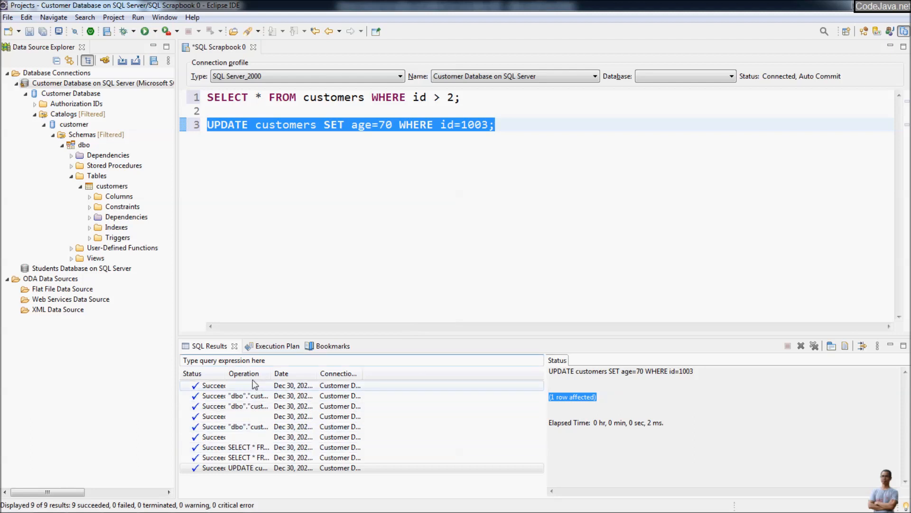
drag(226, 375, 257, 375)
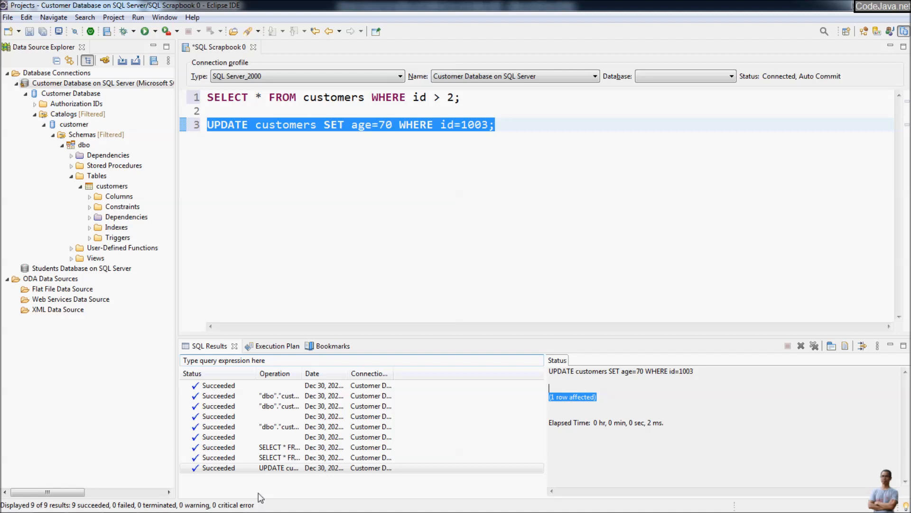
click(337, 203)
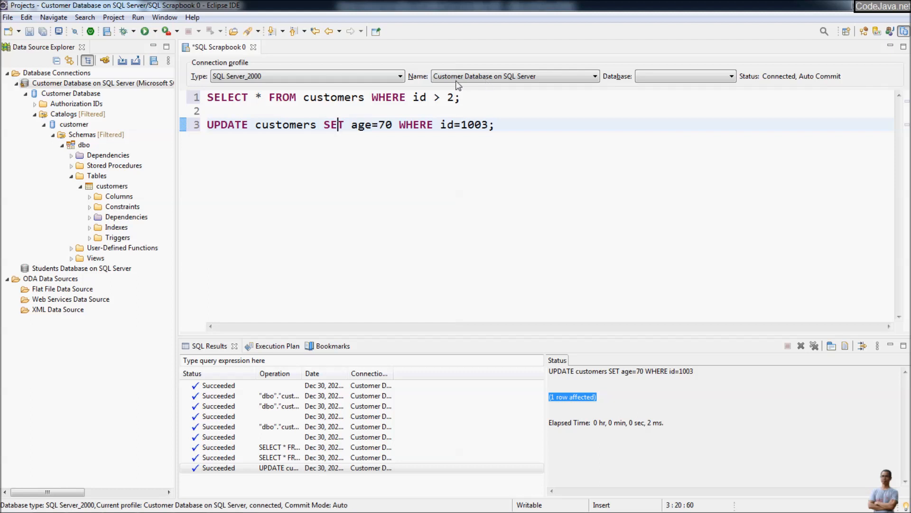
click(500, 80)
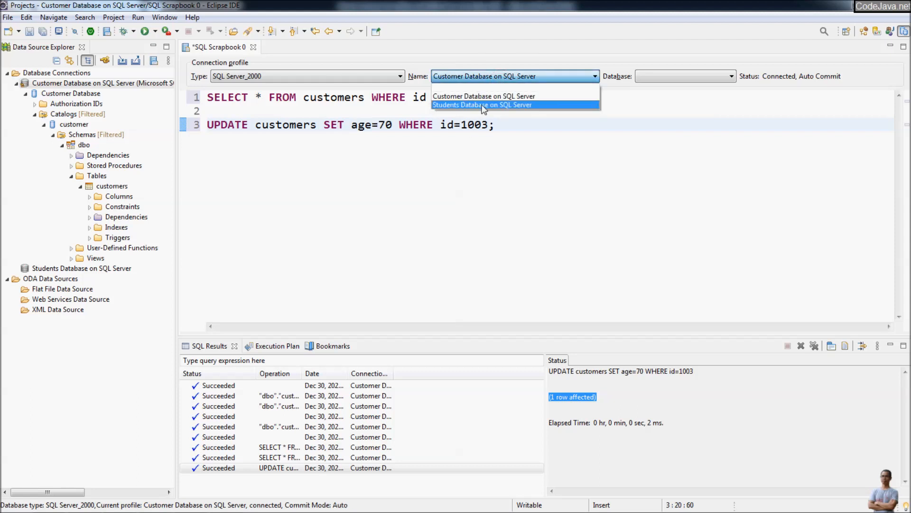
click(528, 47)
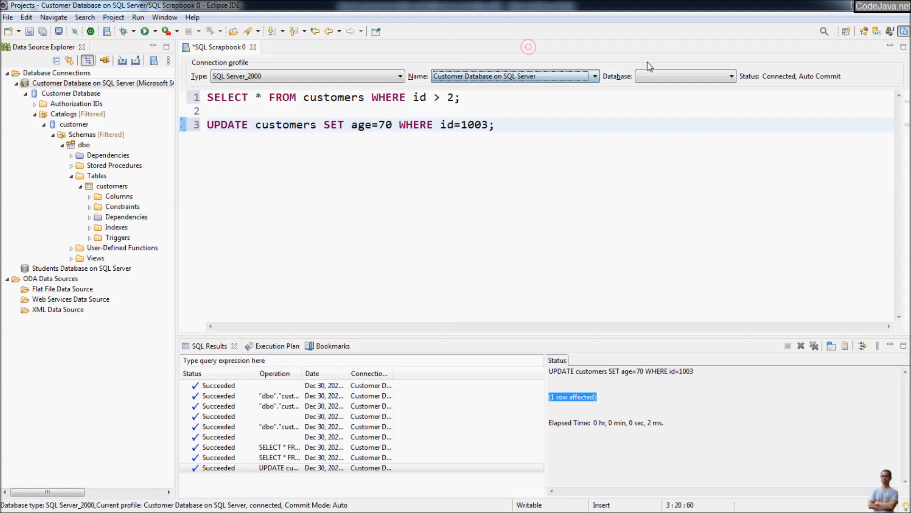
click(670, 75)
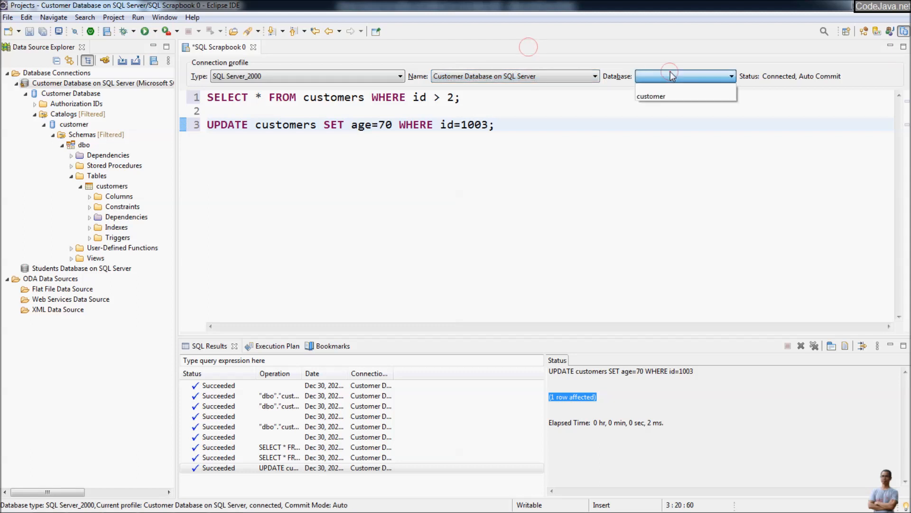
click(599, 48)
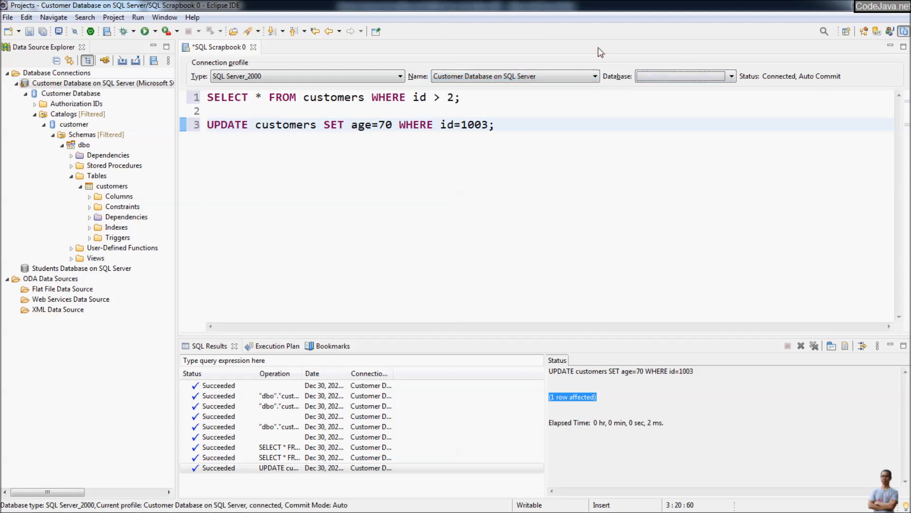
click(86, 84)
- Disconnect the Customer Database on SQL Server connection and advance to the closing subscribe slide
right_click(85, 84)
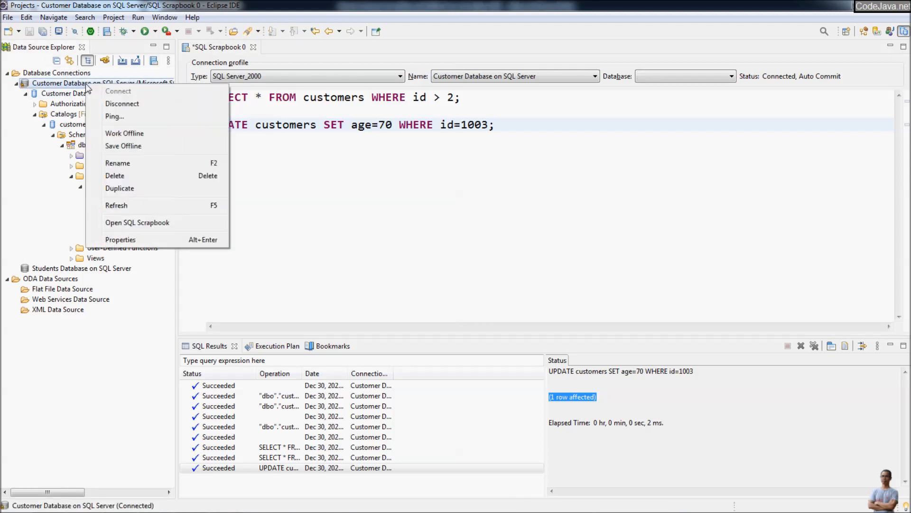
click(144, 103)
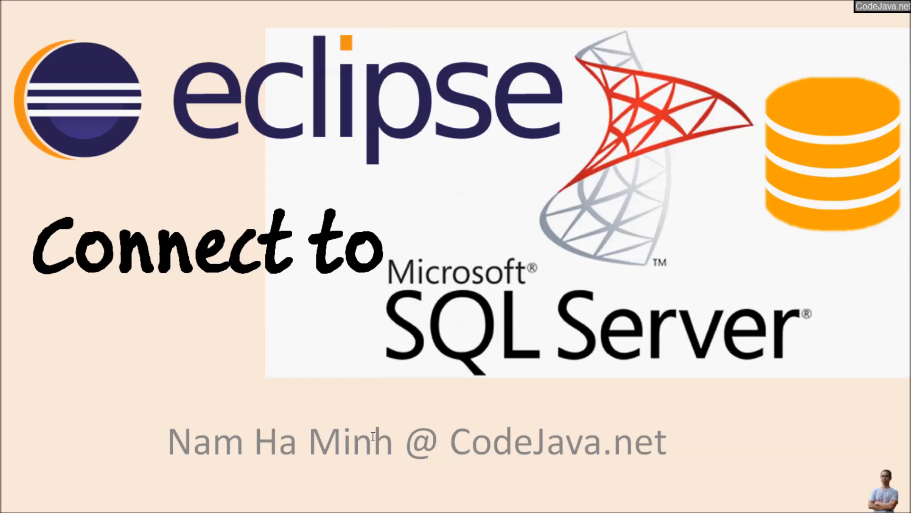
key(Right)
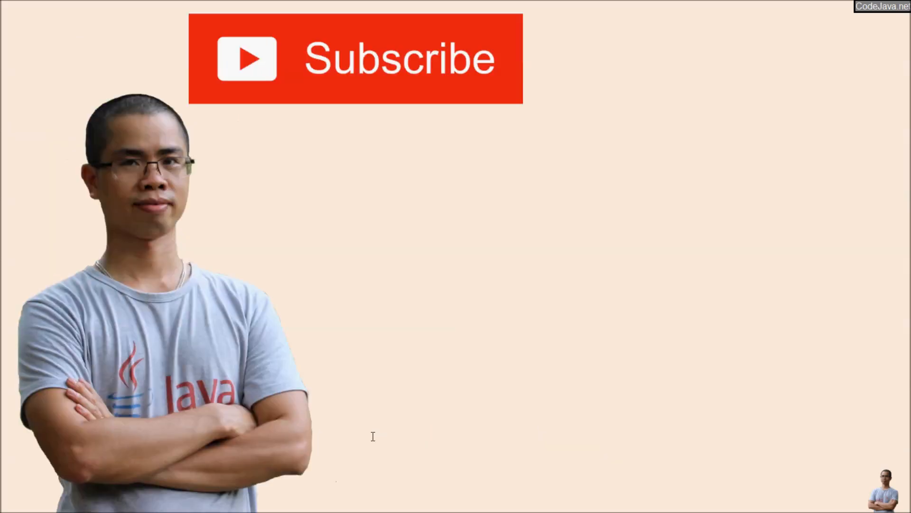